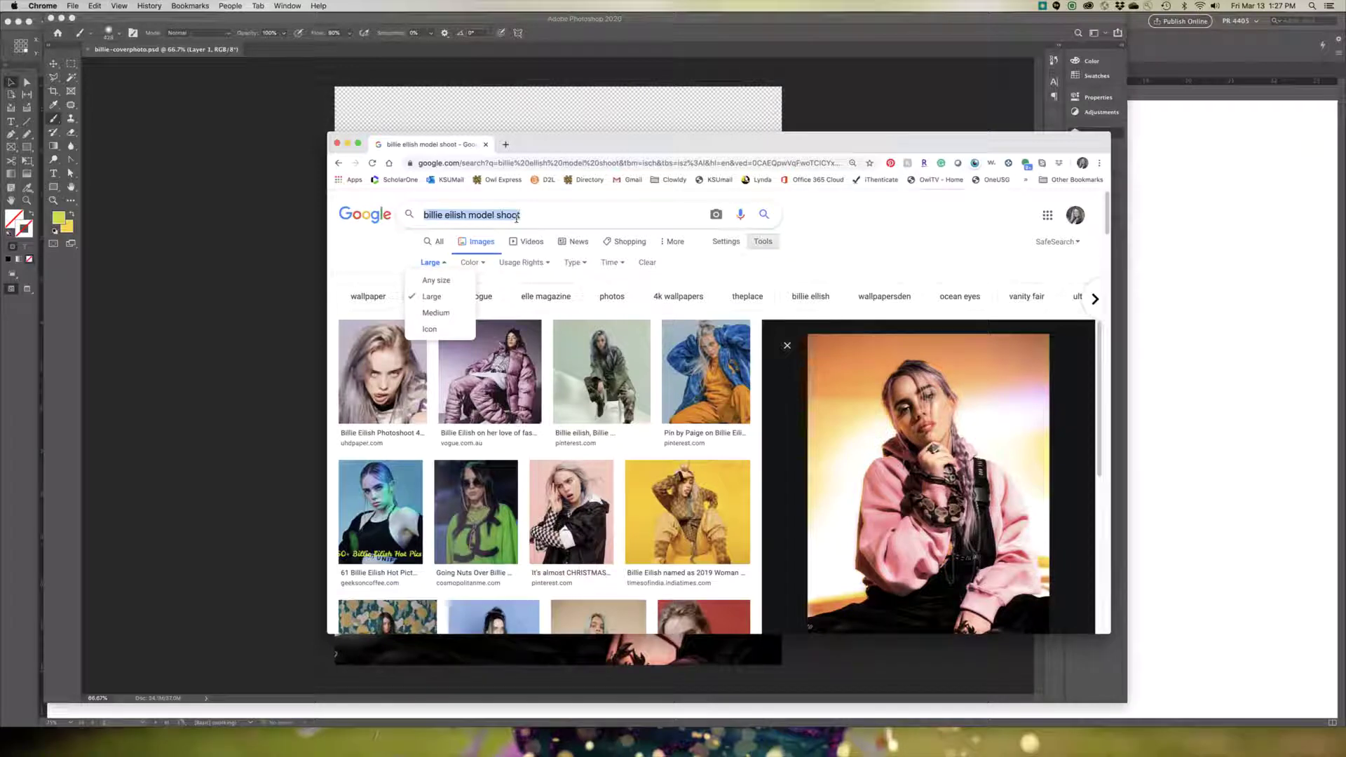
Search Google Images for "rollingstone nameplate" and look through the results for a usable magazine nameplate
type("ro")
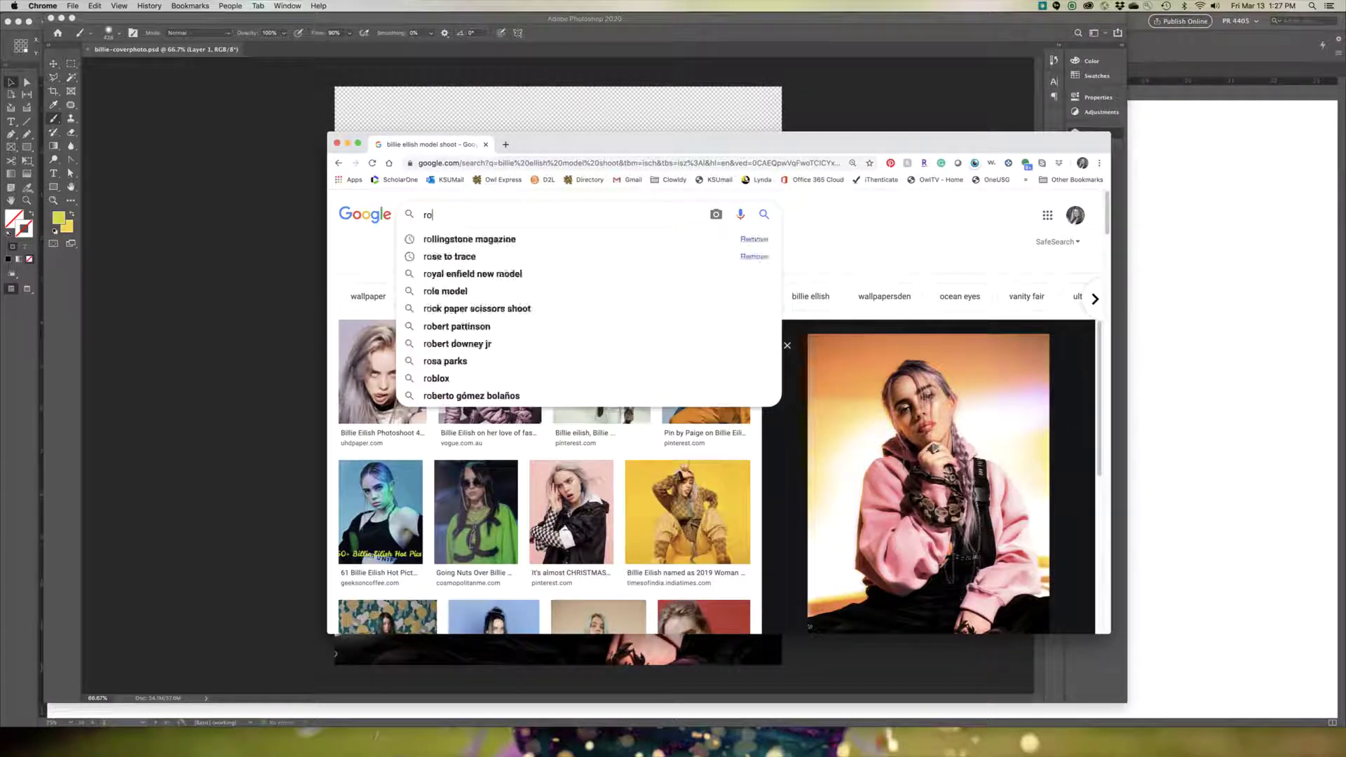
type("llingston nap")
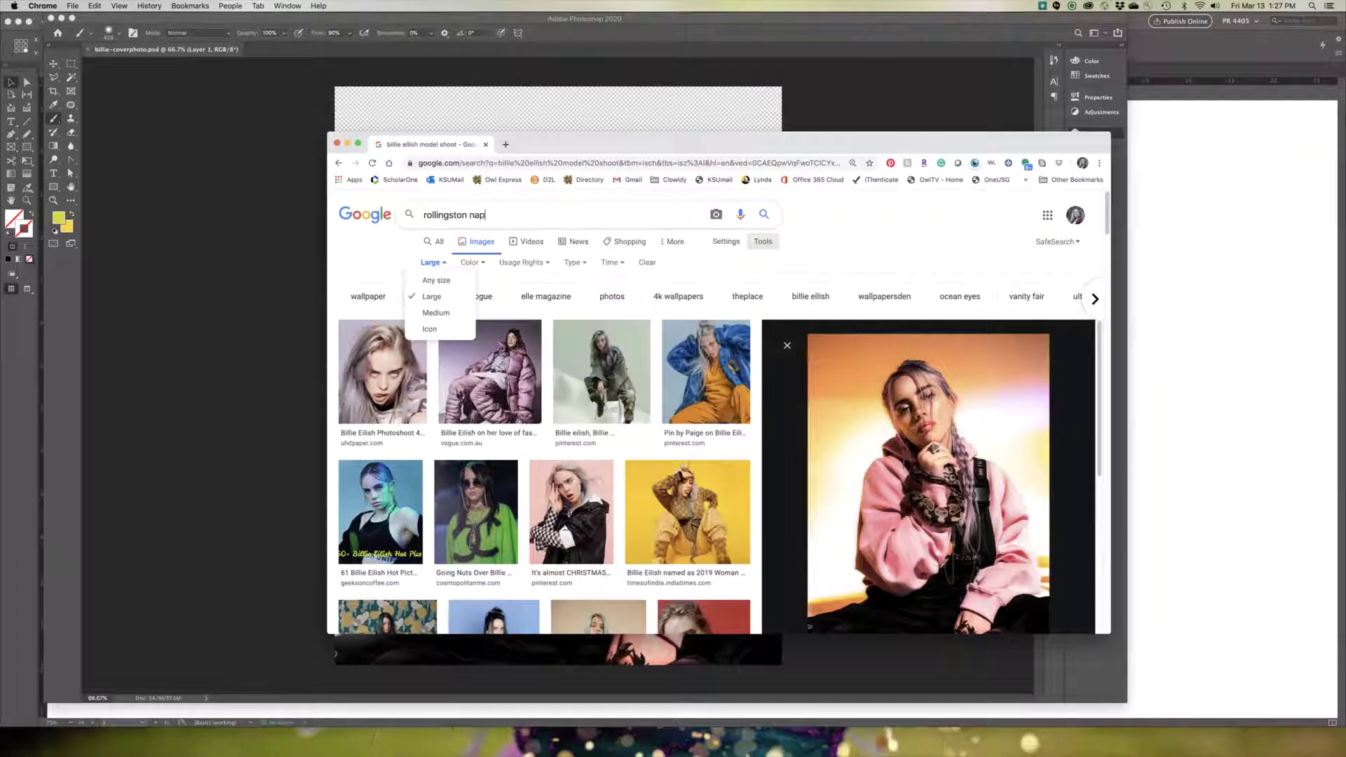
key("BackSpace")
type("meplate")
key("Return")
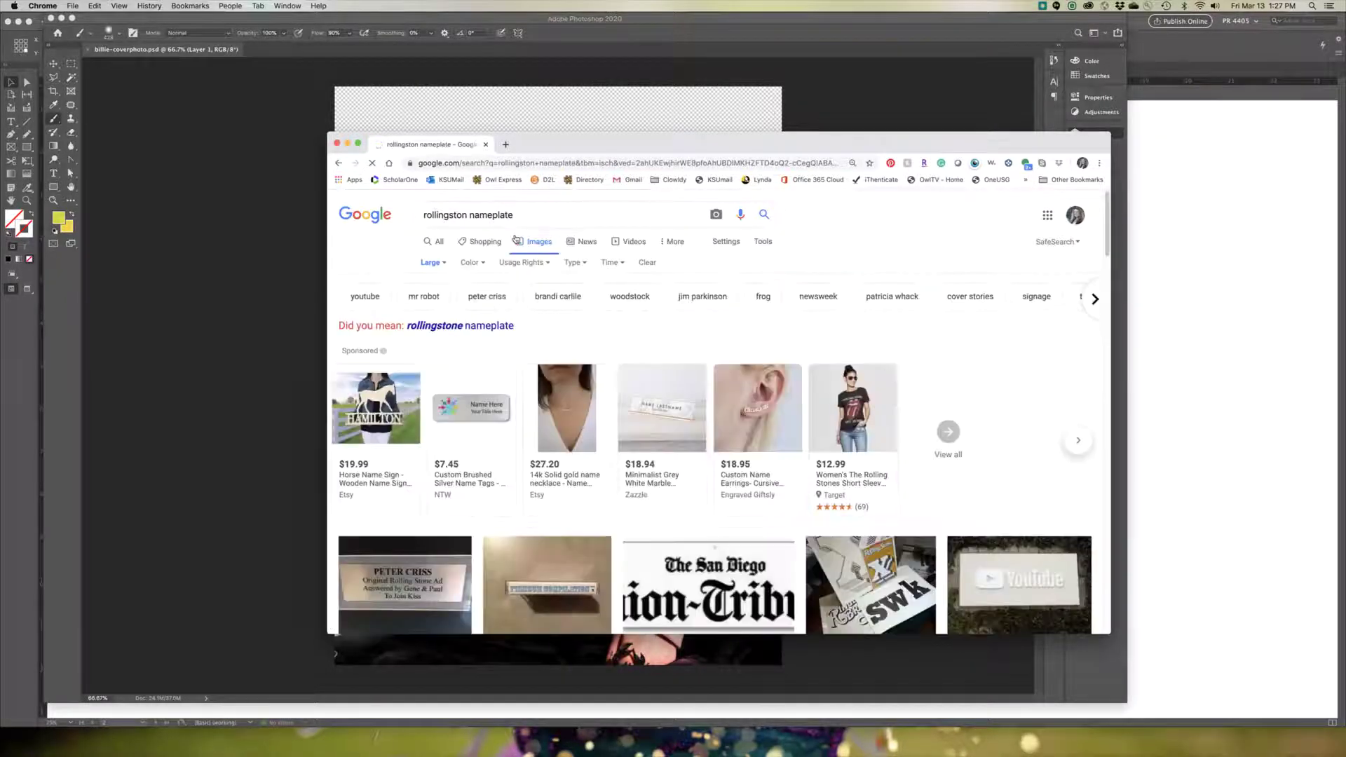
left_click(473, 328)
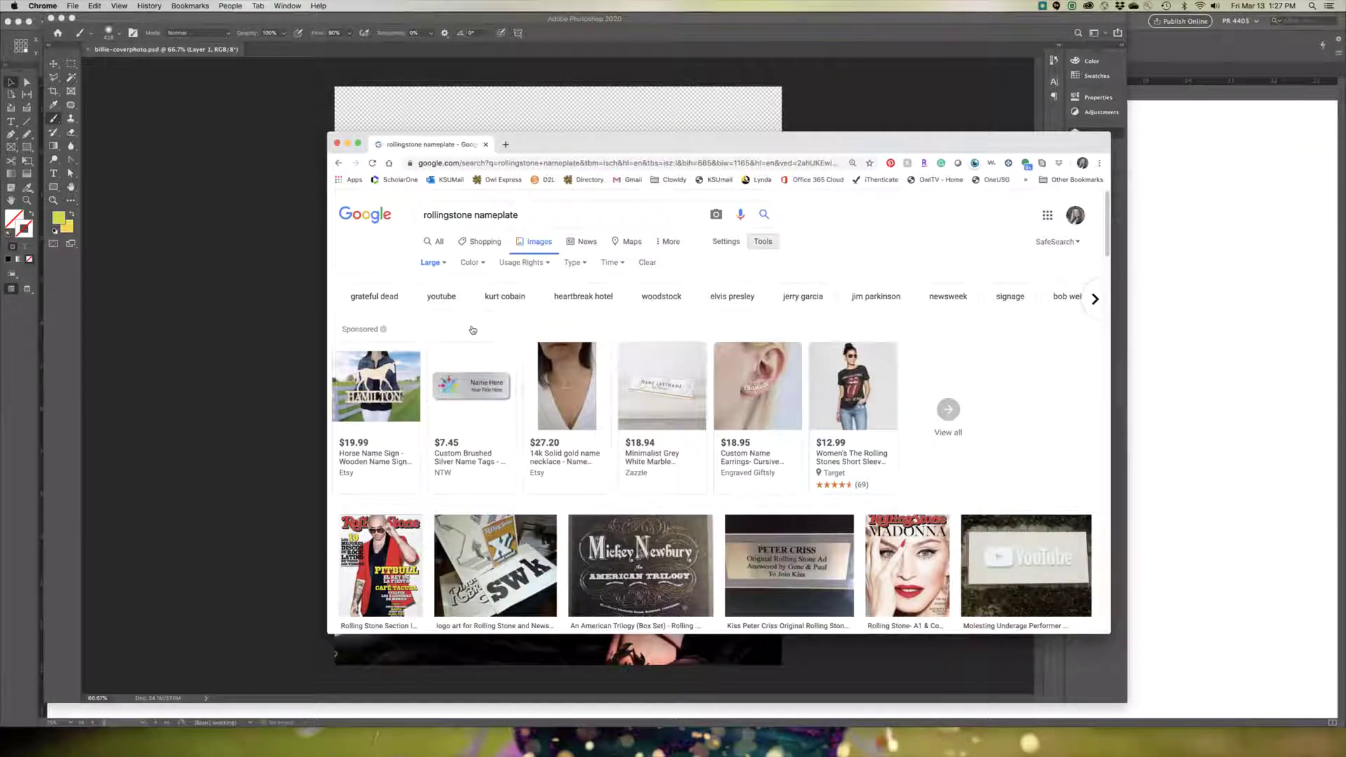
scroll(473, 330, "down", 4)
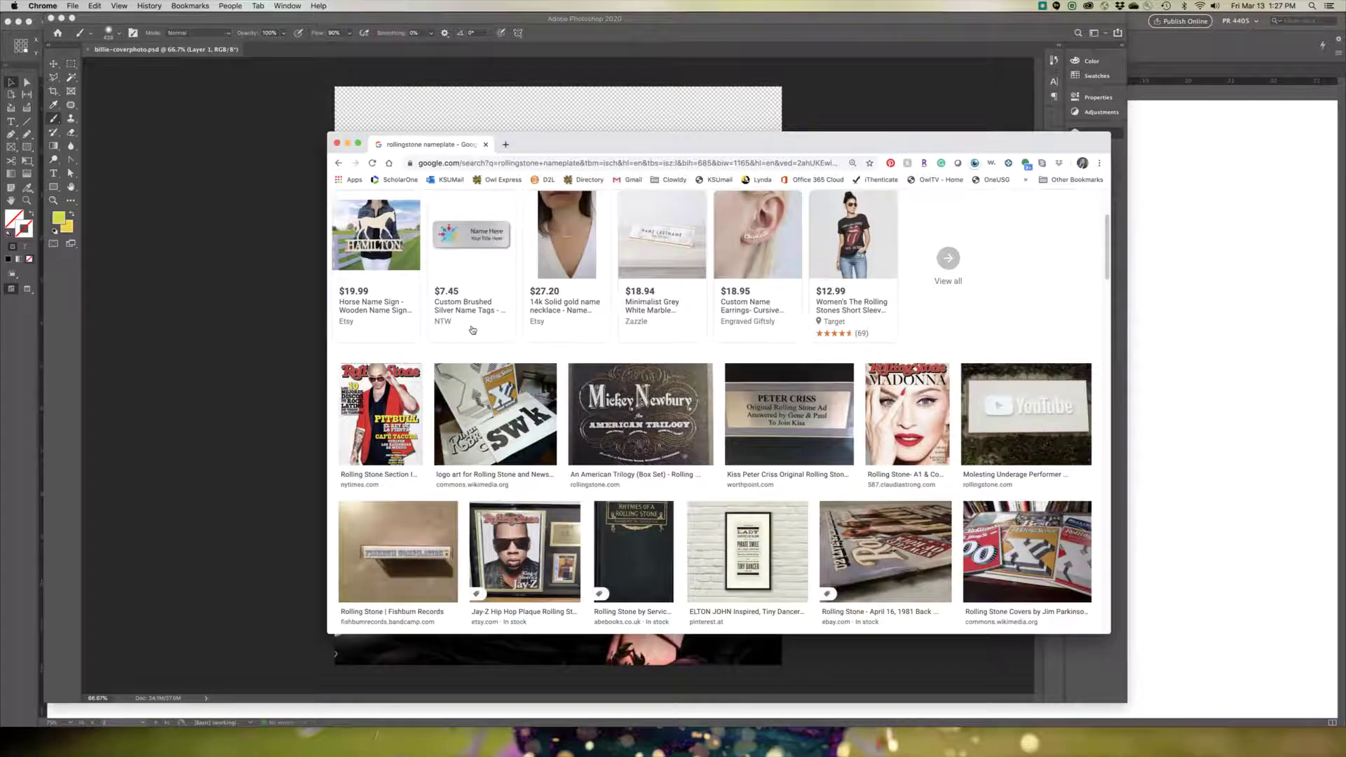
scroll(472, 329, "up", 4)
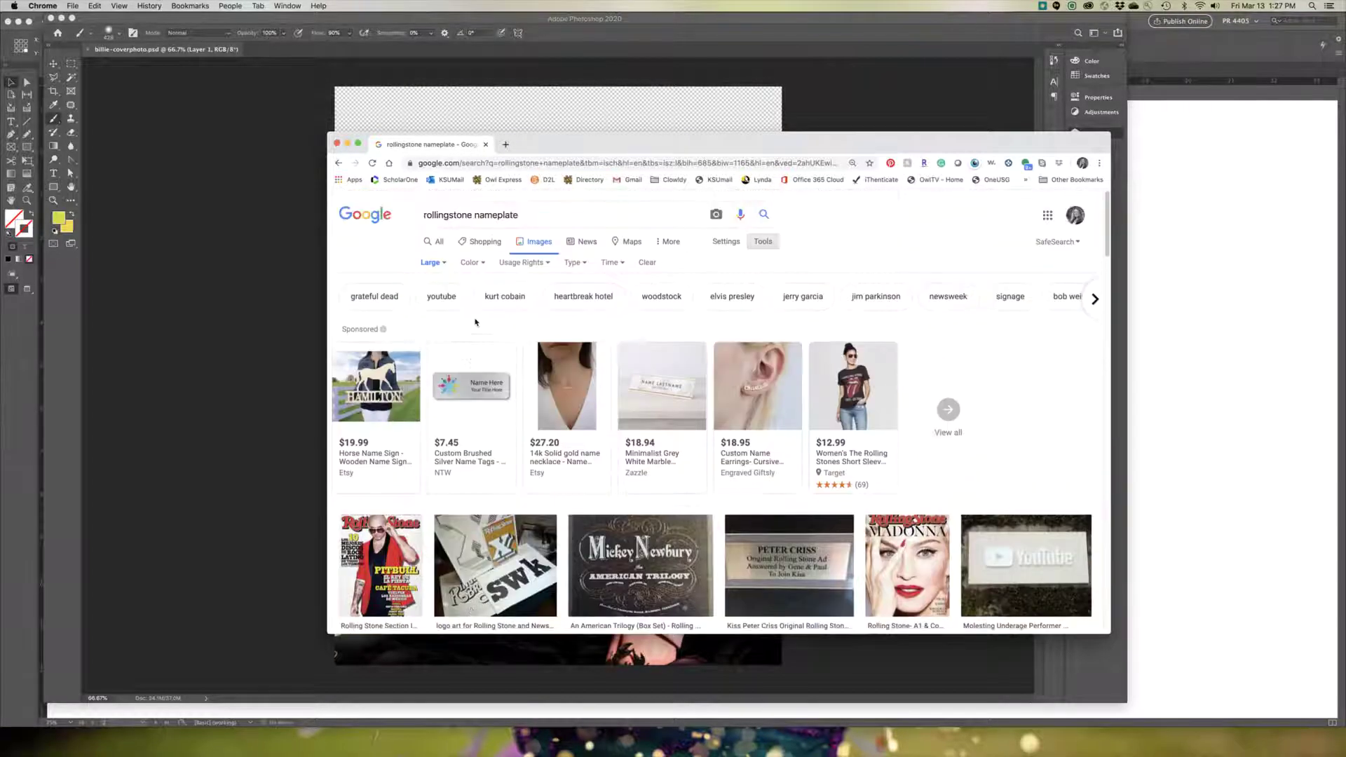
Change the image search to "rollingstone magazine logo"
double_click(481, 214)
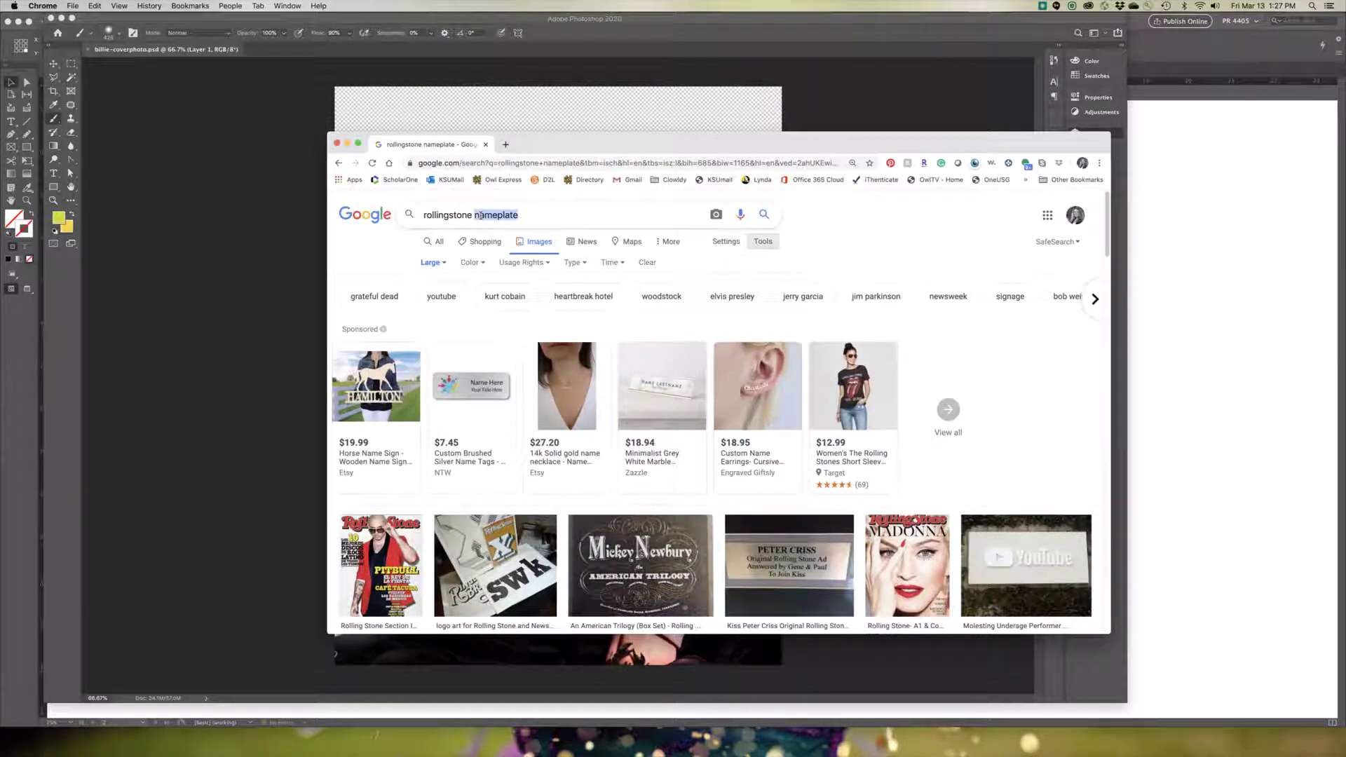
type("magazine logo")
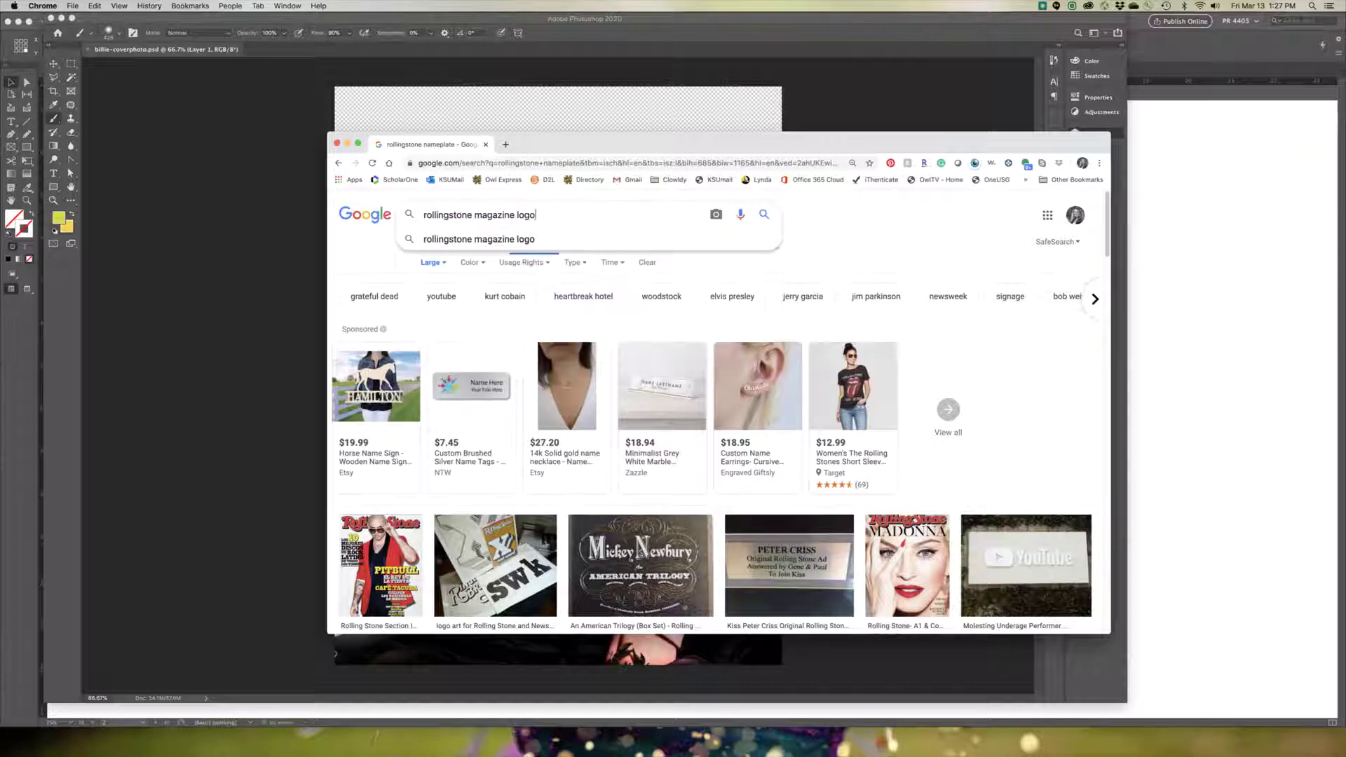
key("Return")
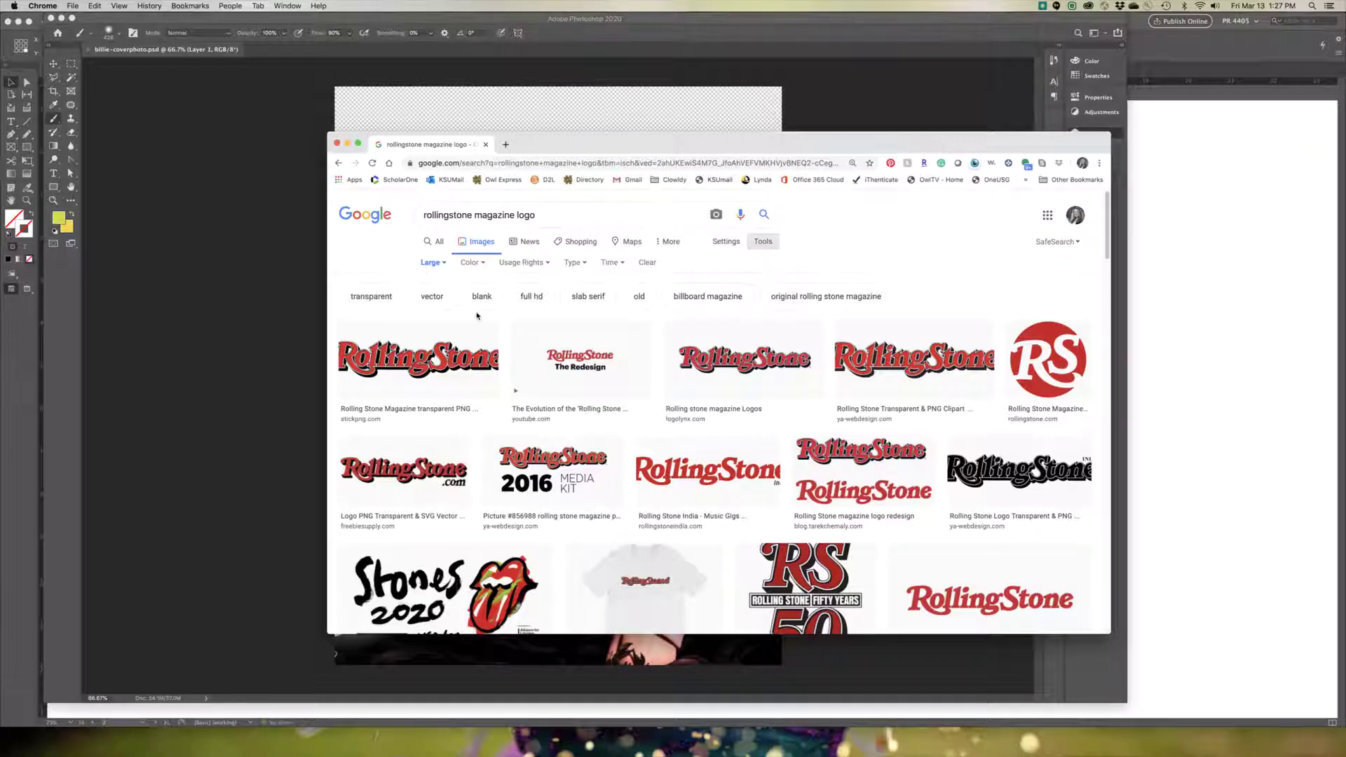
Copy the transparent Rolling Stone logo from the StickPNG result and paste it into the billie-coverphoto.psd document in Photoshop
scroll(476, 315, "down", 1)
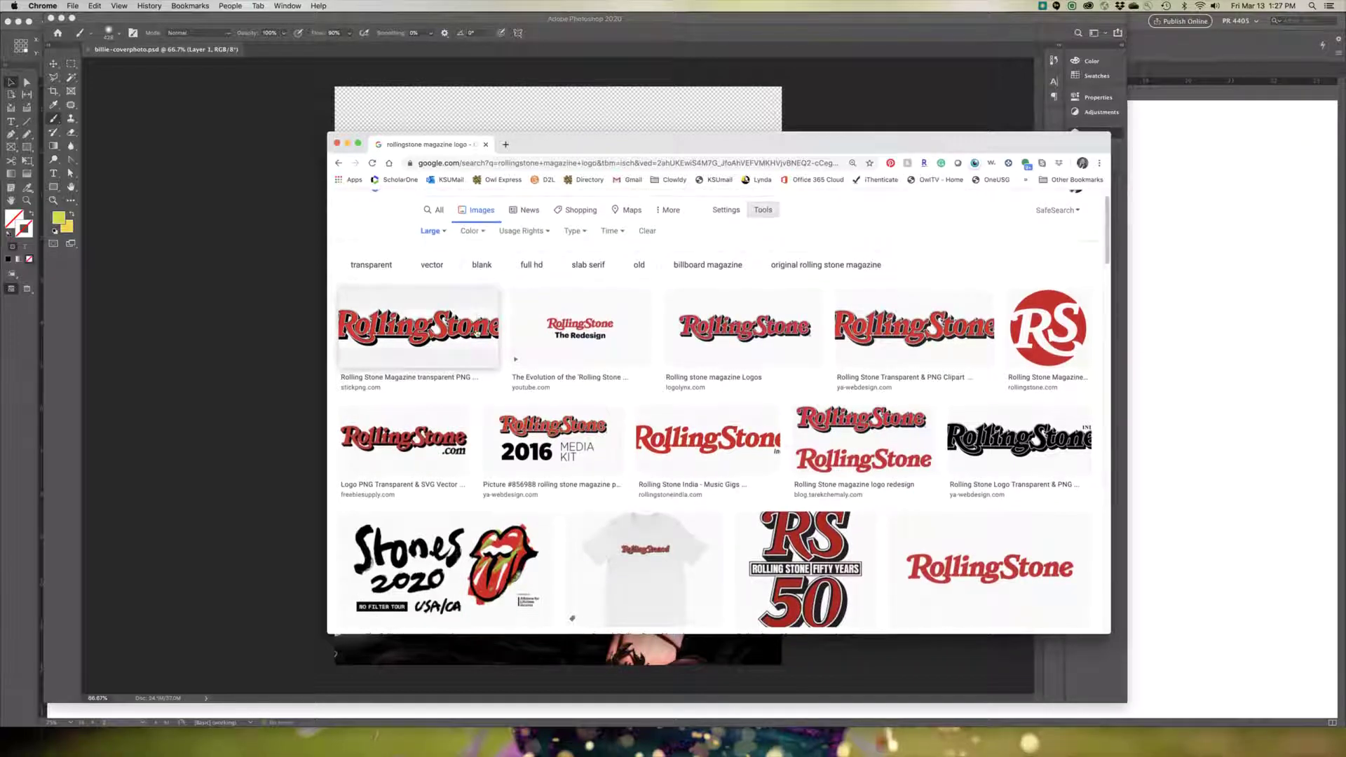
left_click(476, 333)
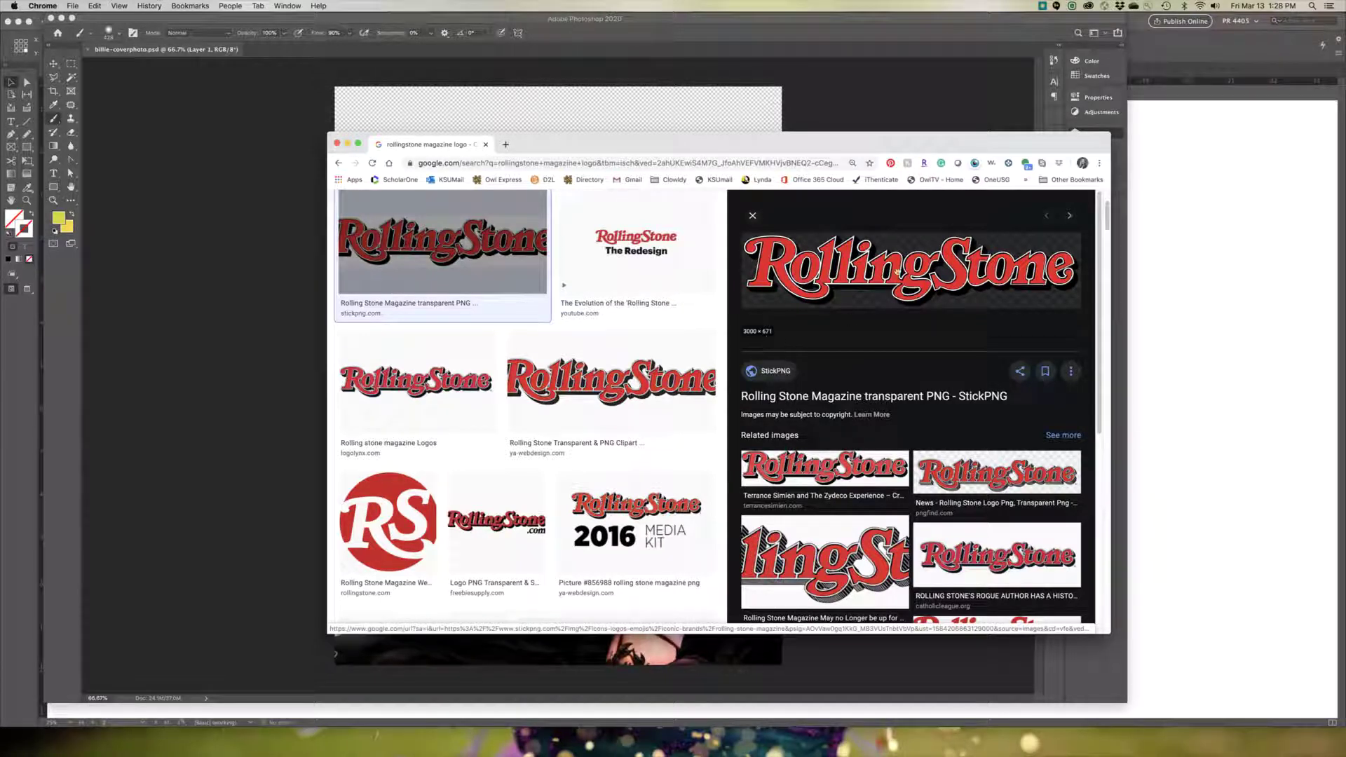
right_click(894, 275)
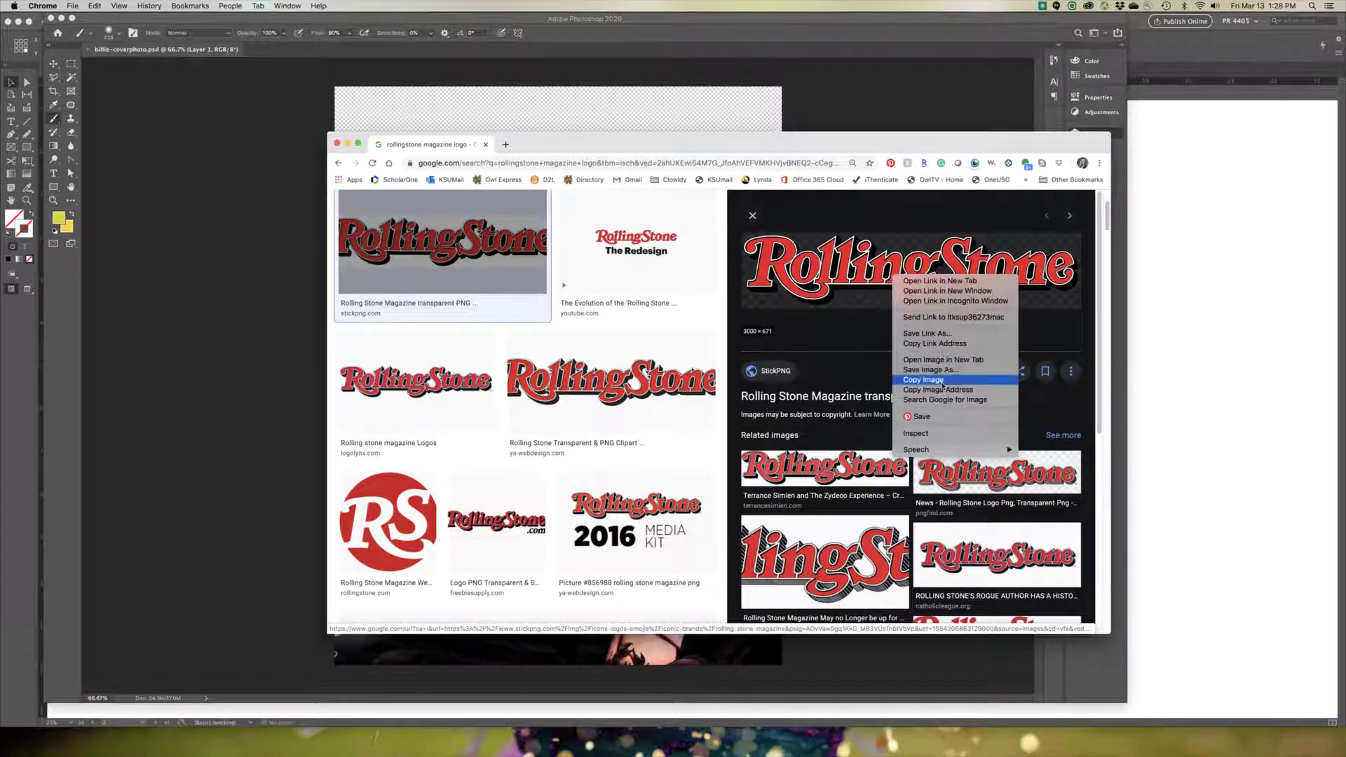
left_click(943, 381)
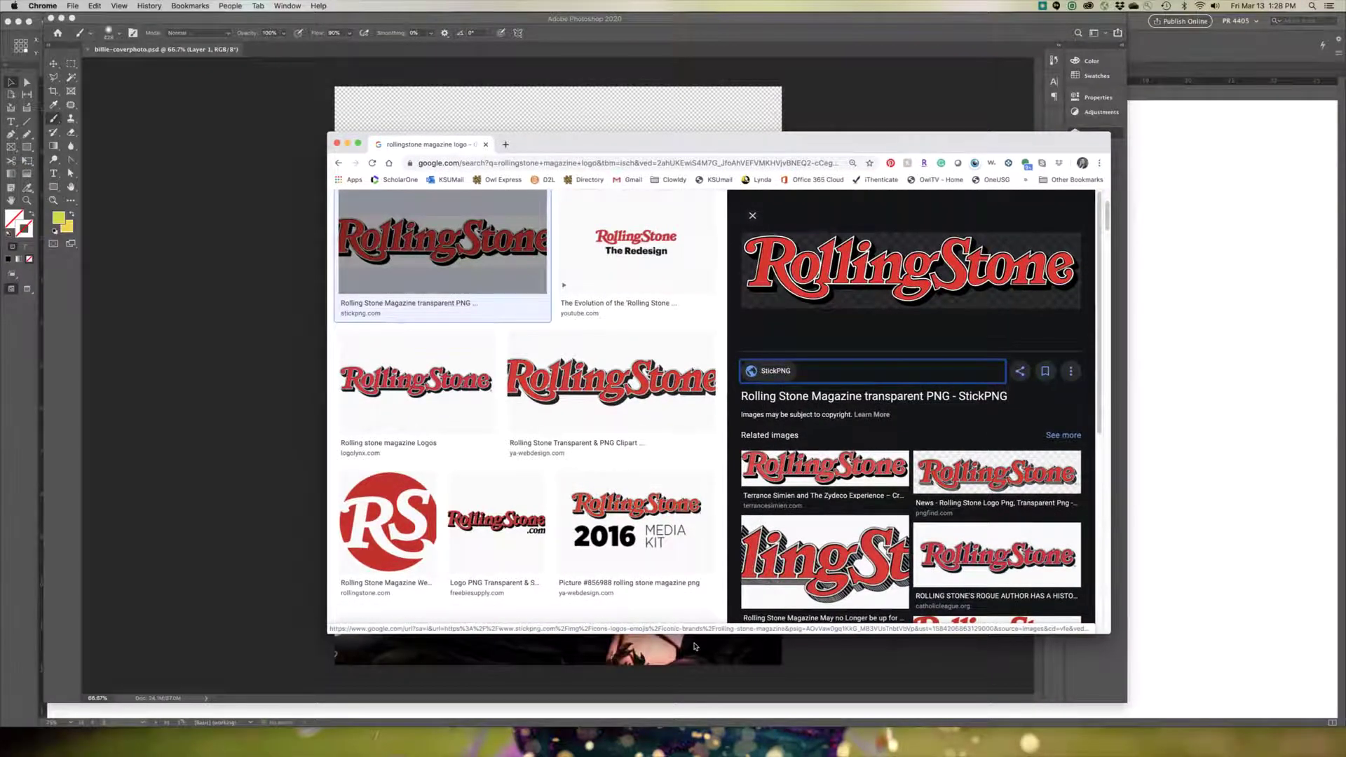
left_click(694, 646)
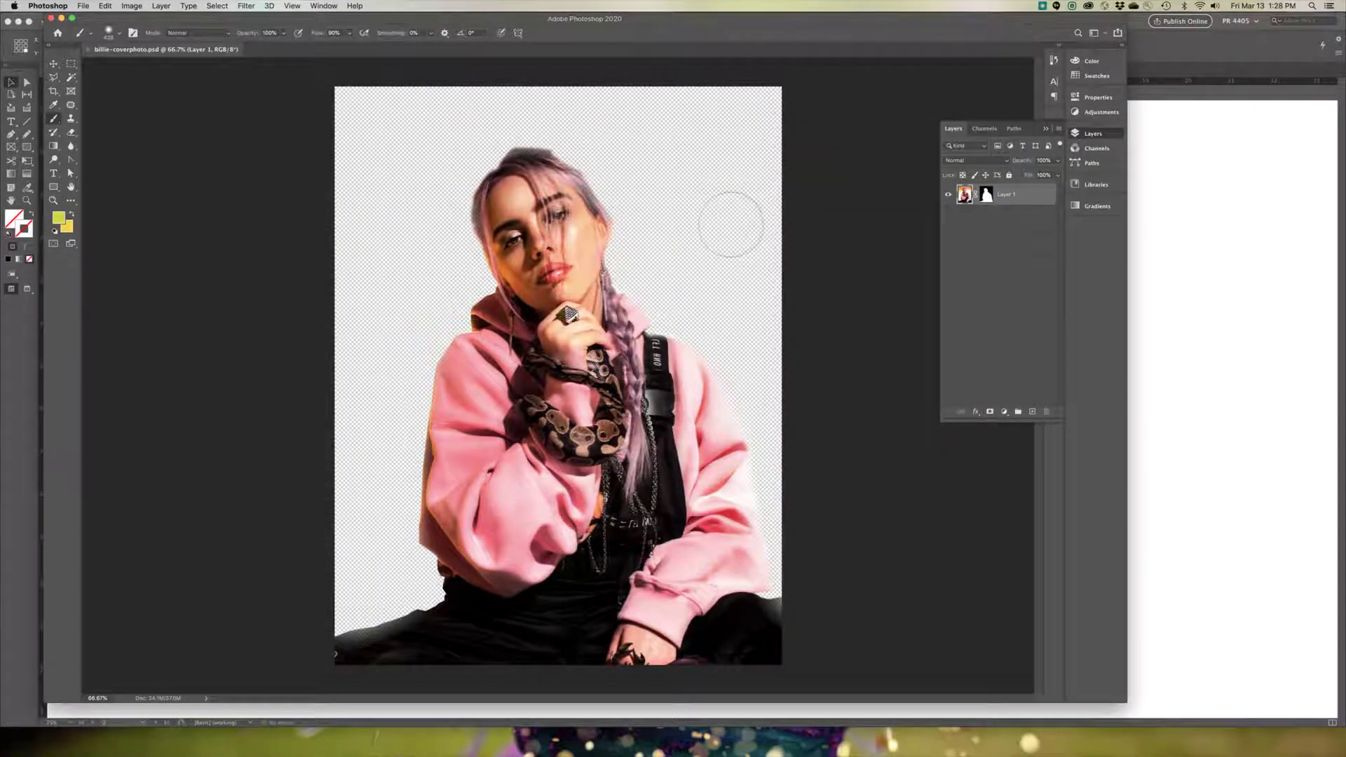
key("super+v")
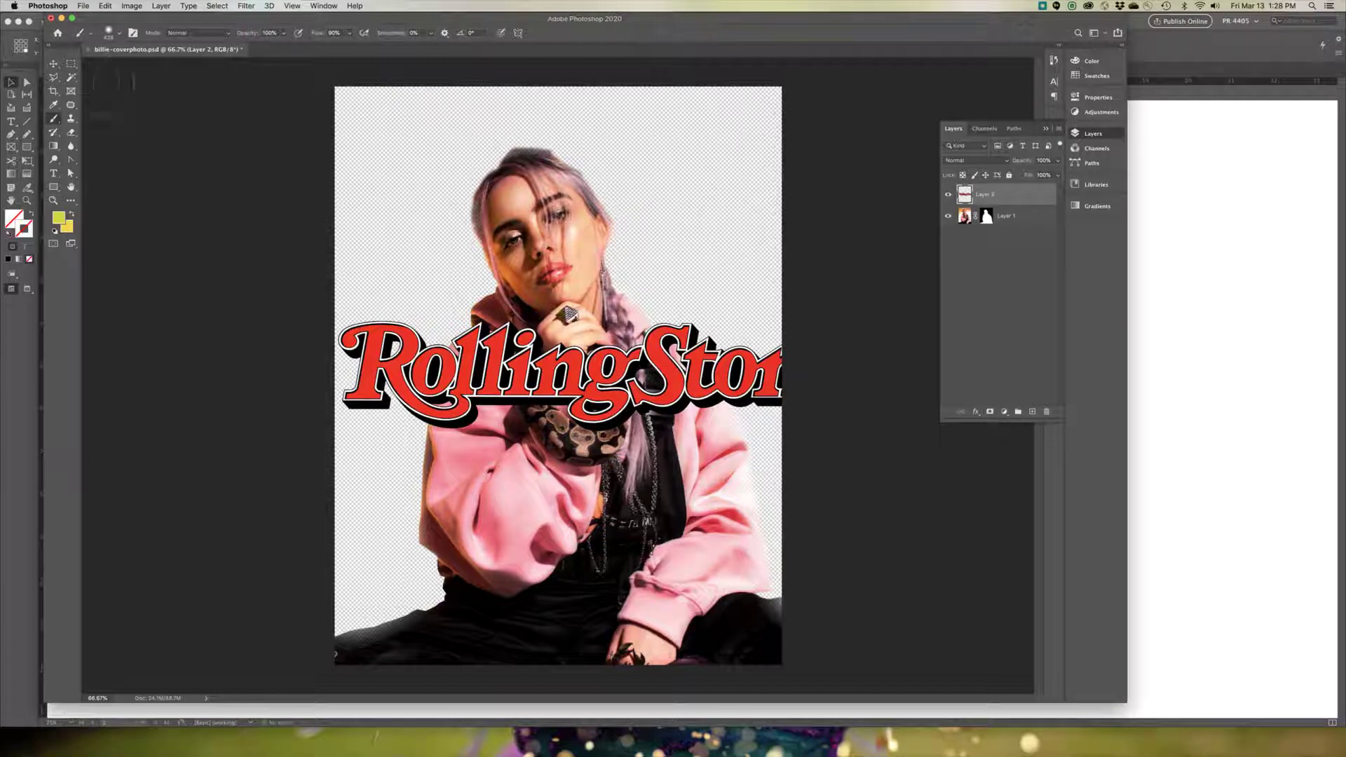
Move the pasted logo to the top of the cover, scale it to about 83% to fit the page width, and deselect it
key("v")
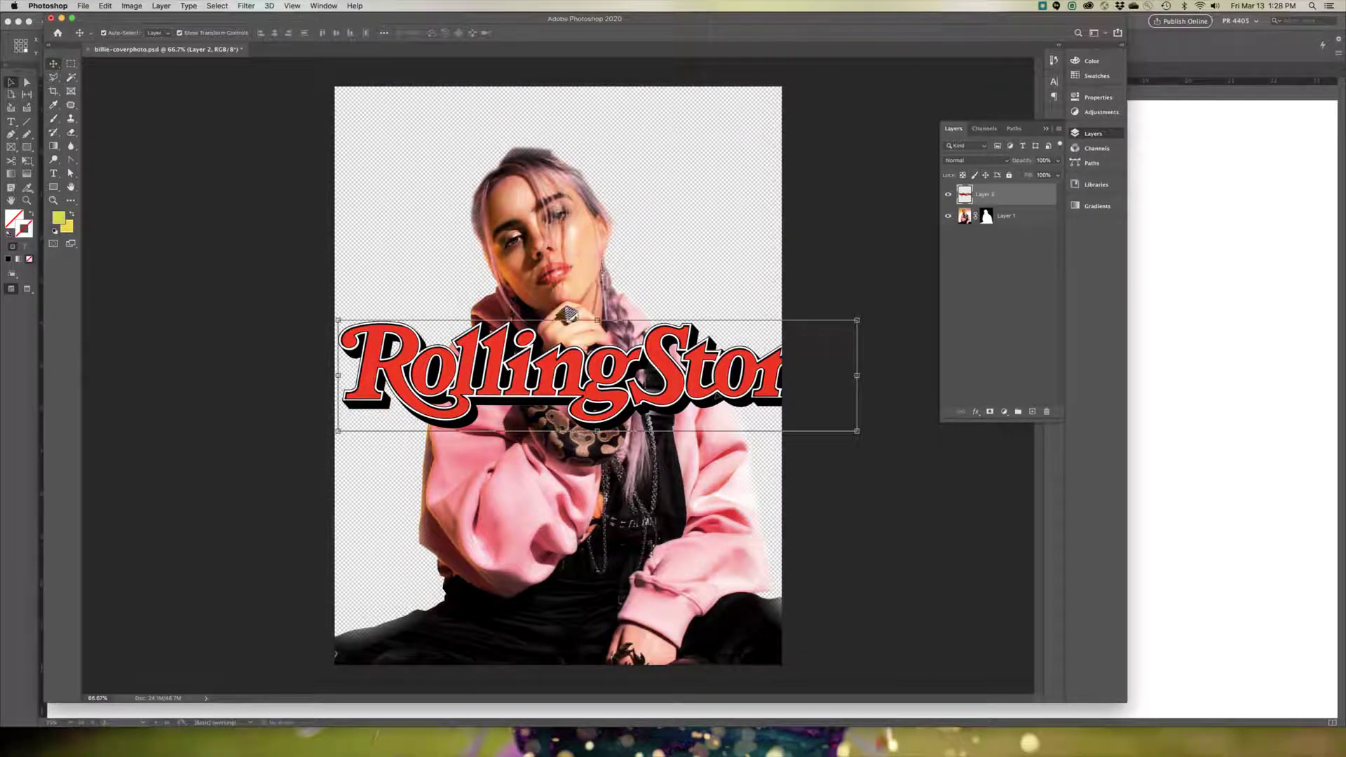
left_click_drag(714, 395, 710, 188)
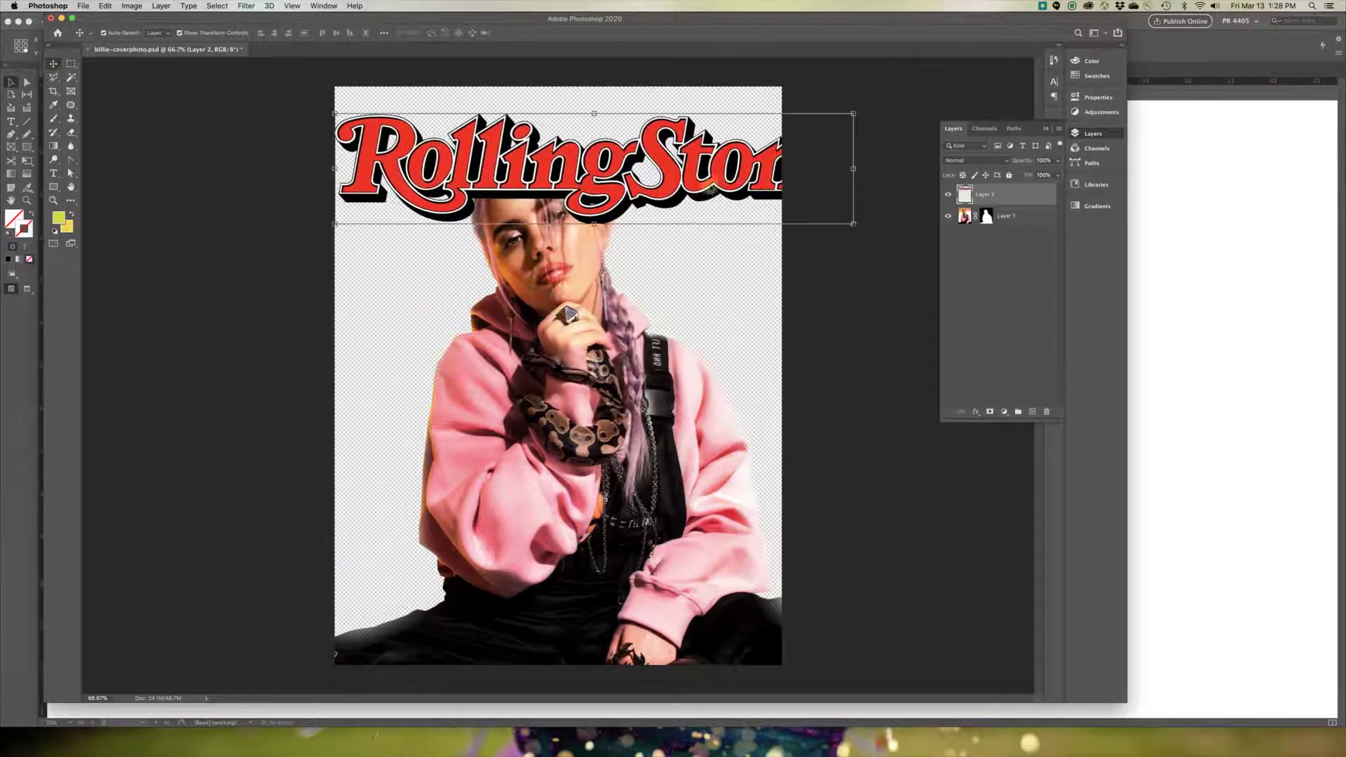
left_click_drag(853, 112, 769, 147)
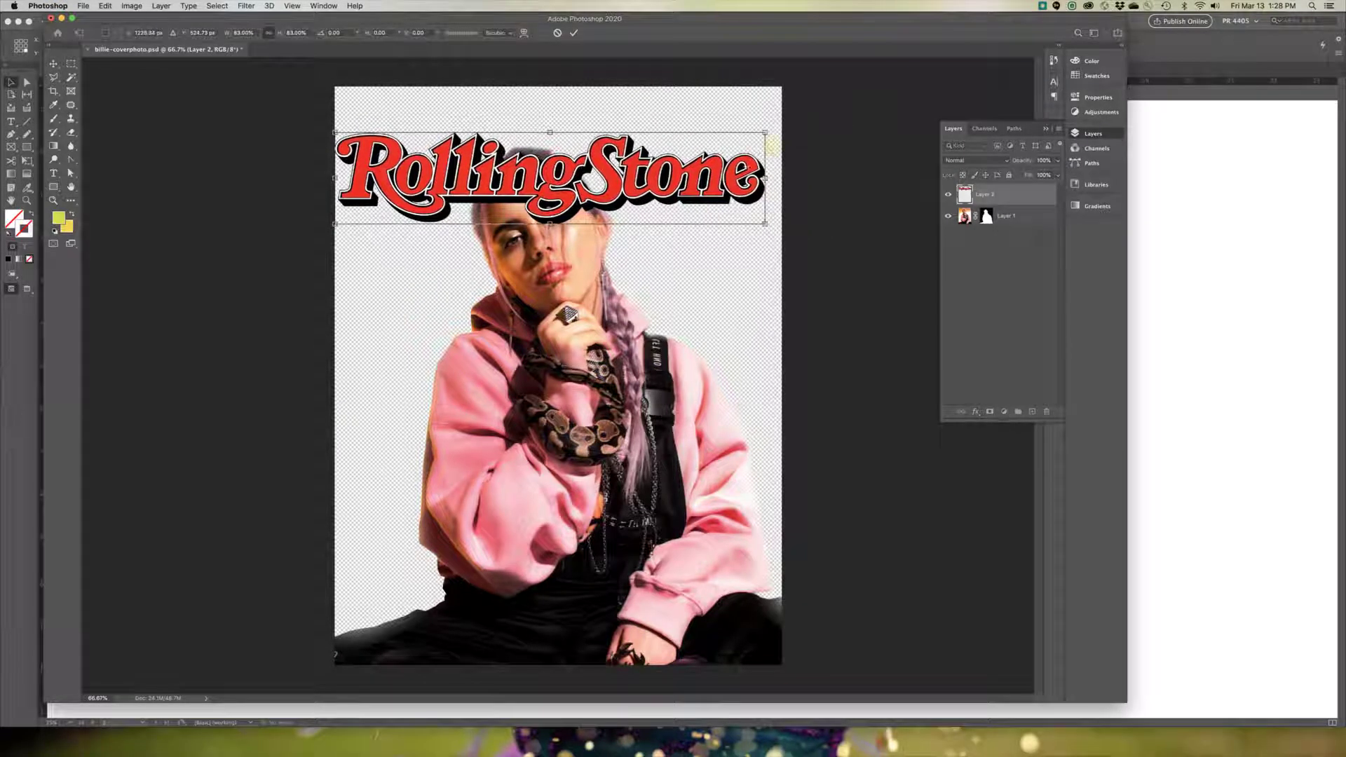
left_click_drag(722, 196, 732, 172)
key("Return")
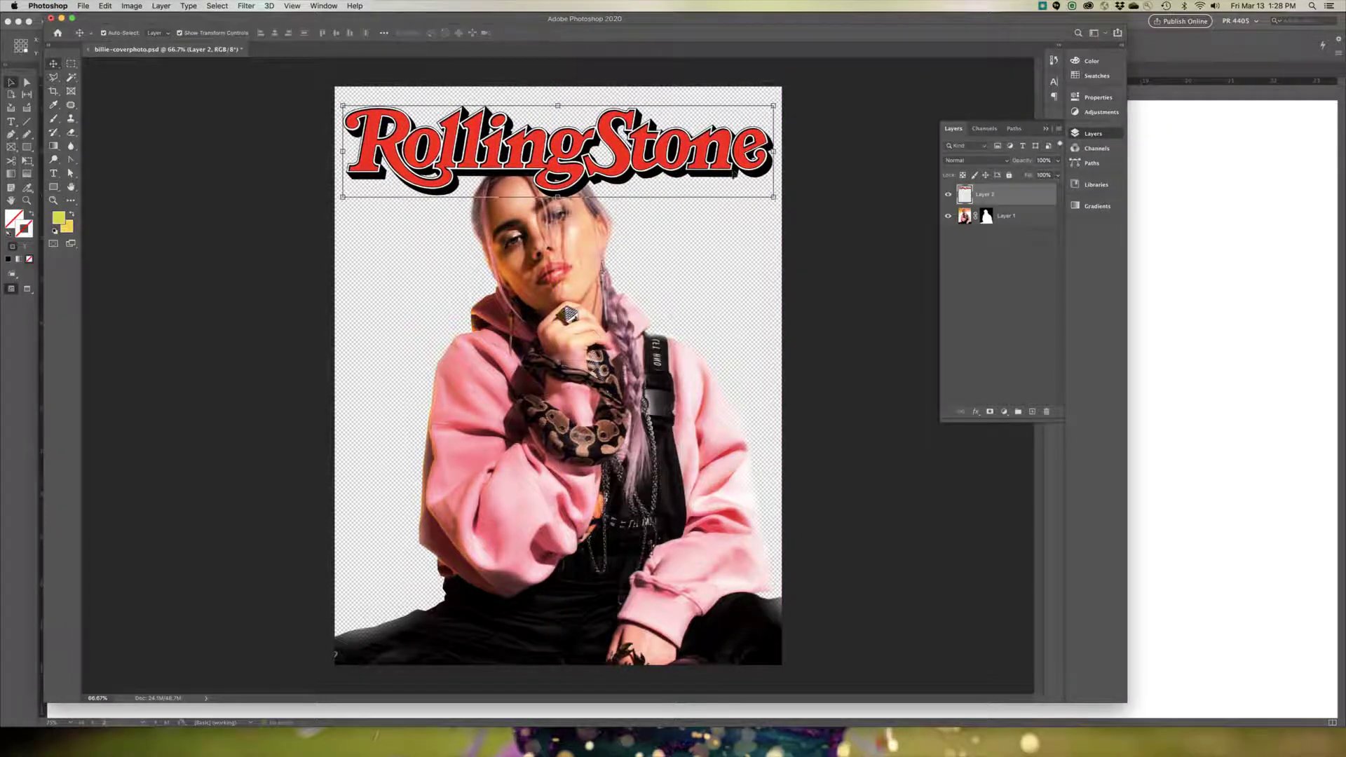
left_click(836, 267)
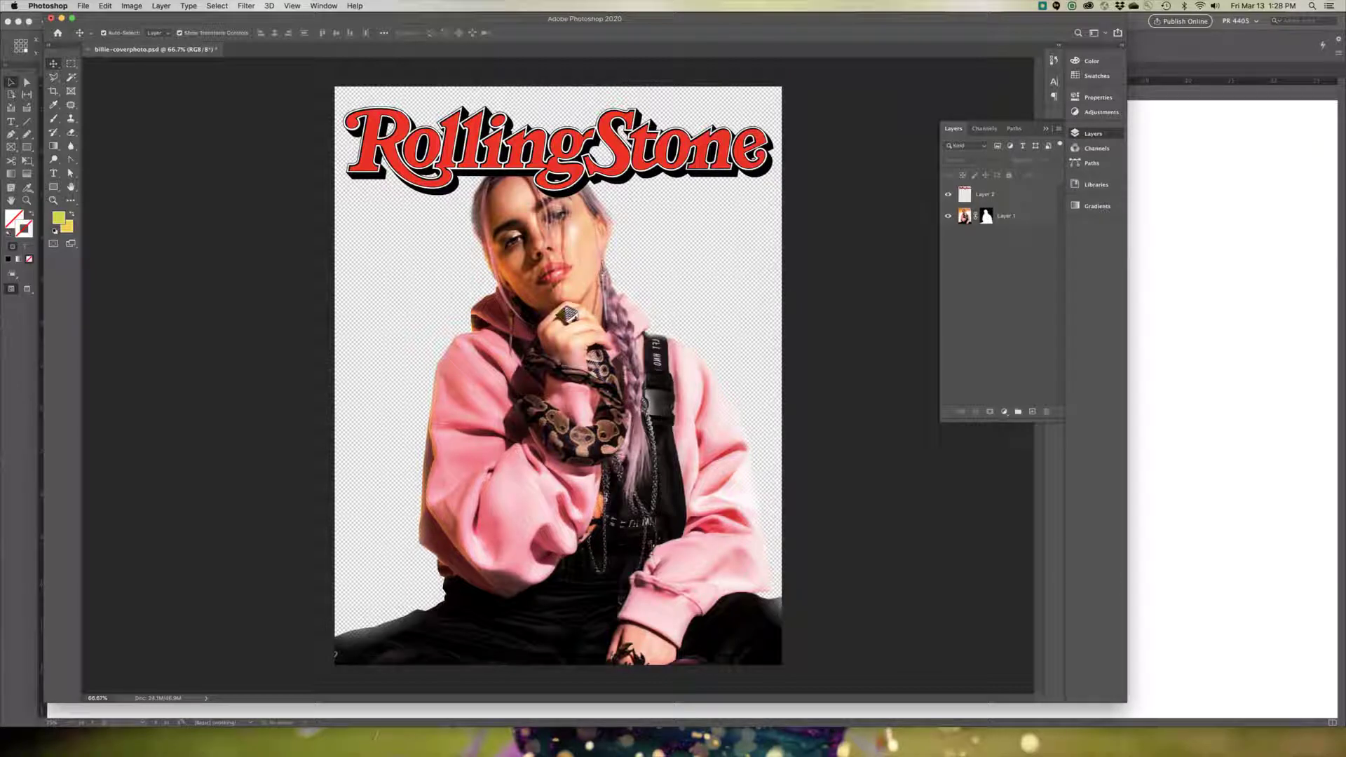
Switch to Chrome and preview other Rolling Stone logo images, including the Rolling Stone India versions, to look for one with a solid background
left_click(1154, 461)
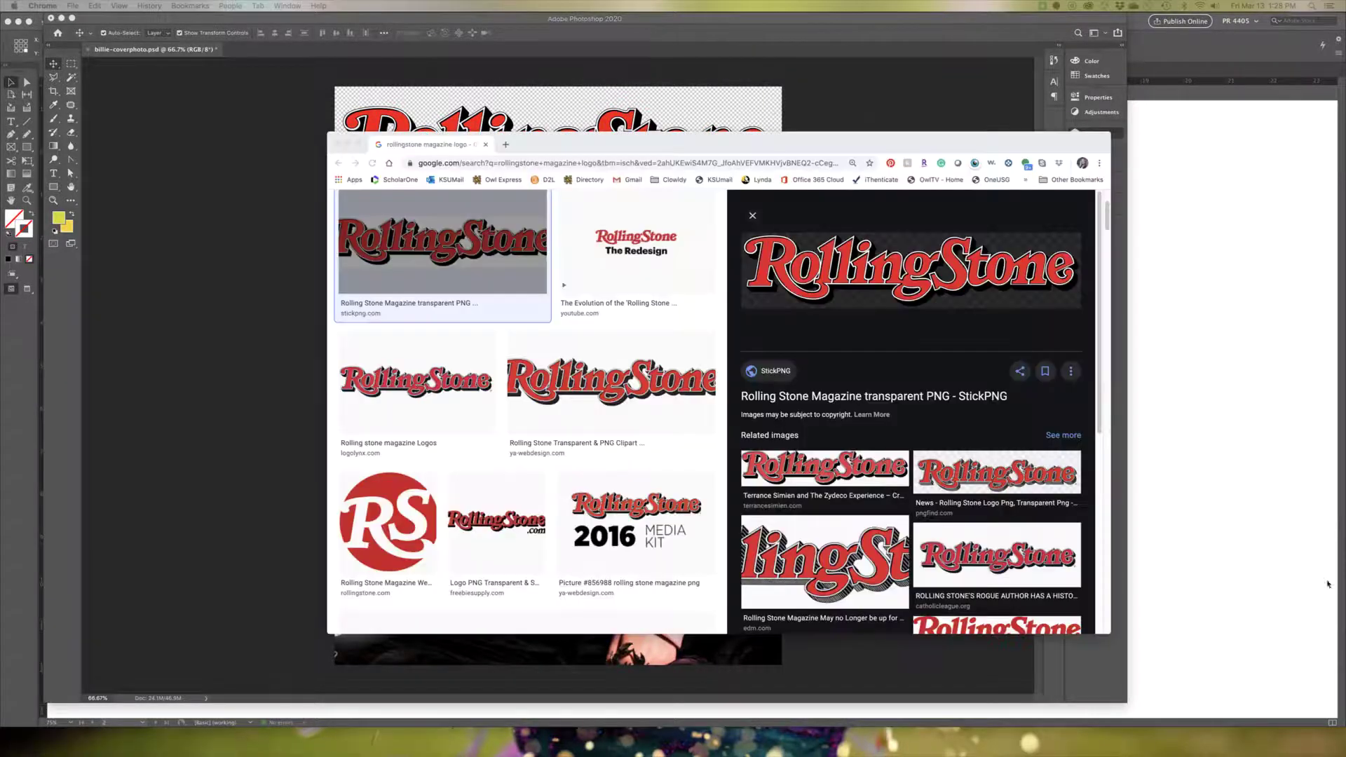
left_click(825, 561)
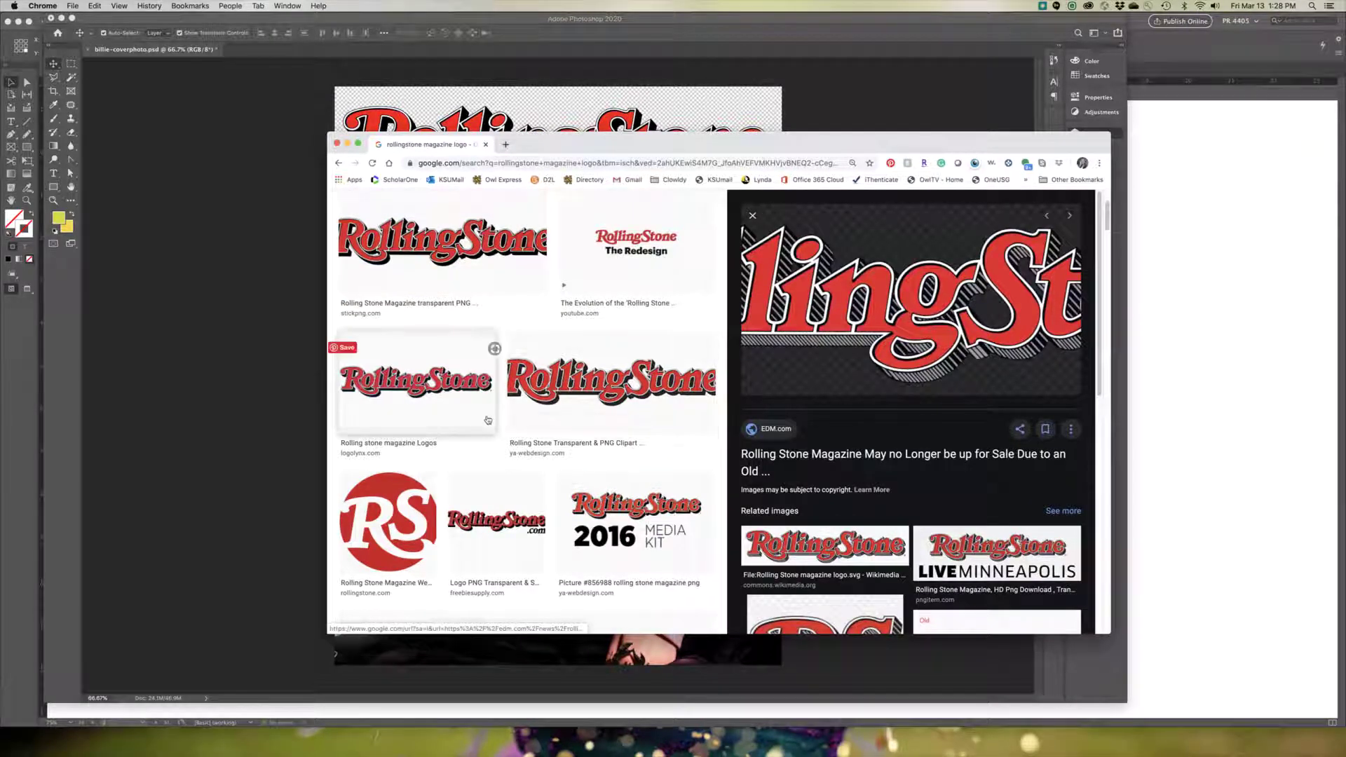
scroll(489, 422, "down", 3)
left_click(507, 504)
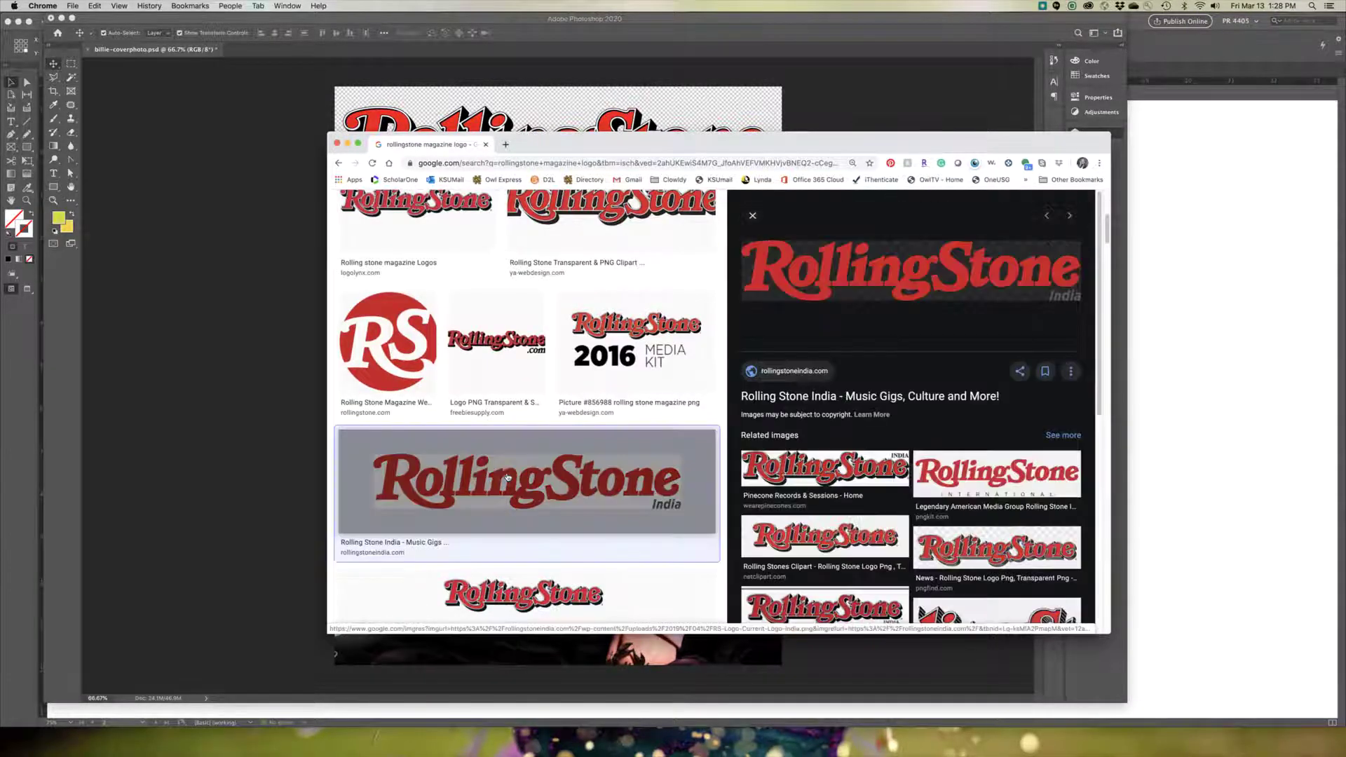
scroll(508, 477, "down", 1)
left_click(812, 456)
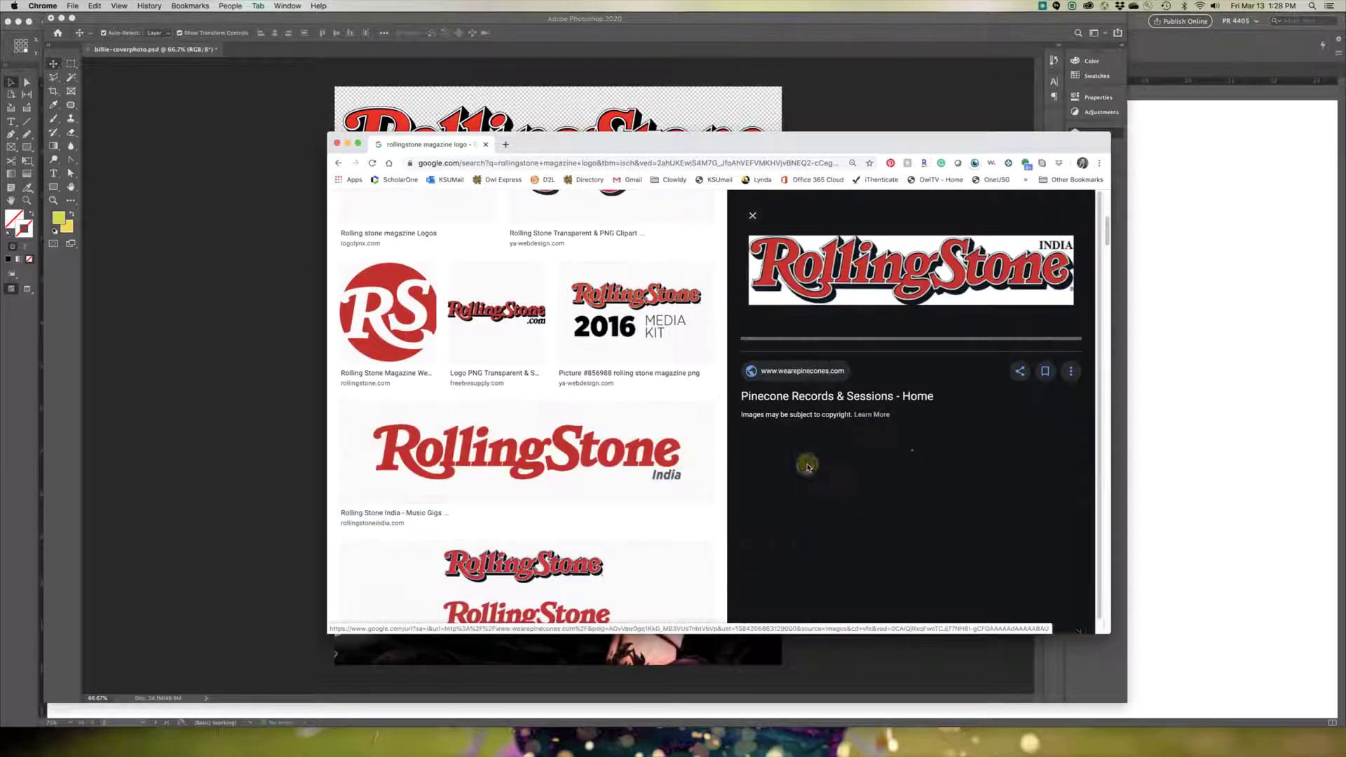
right_click(810, 286)
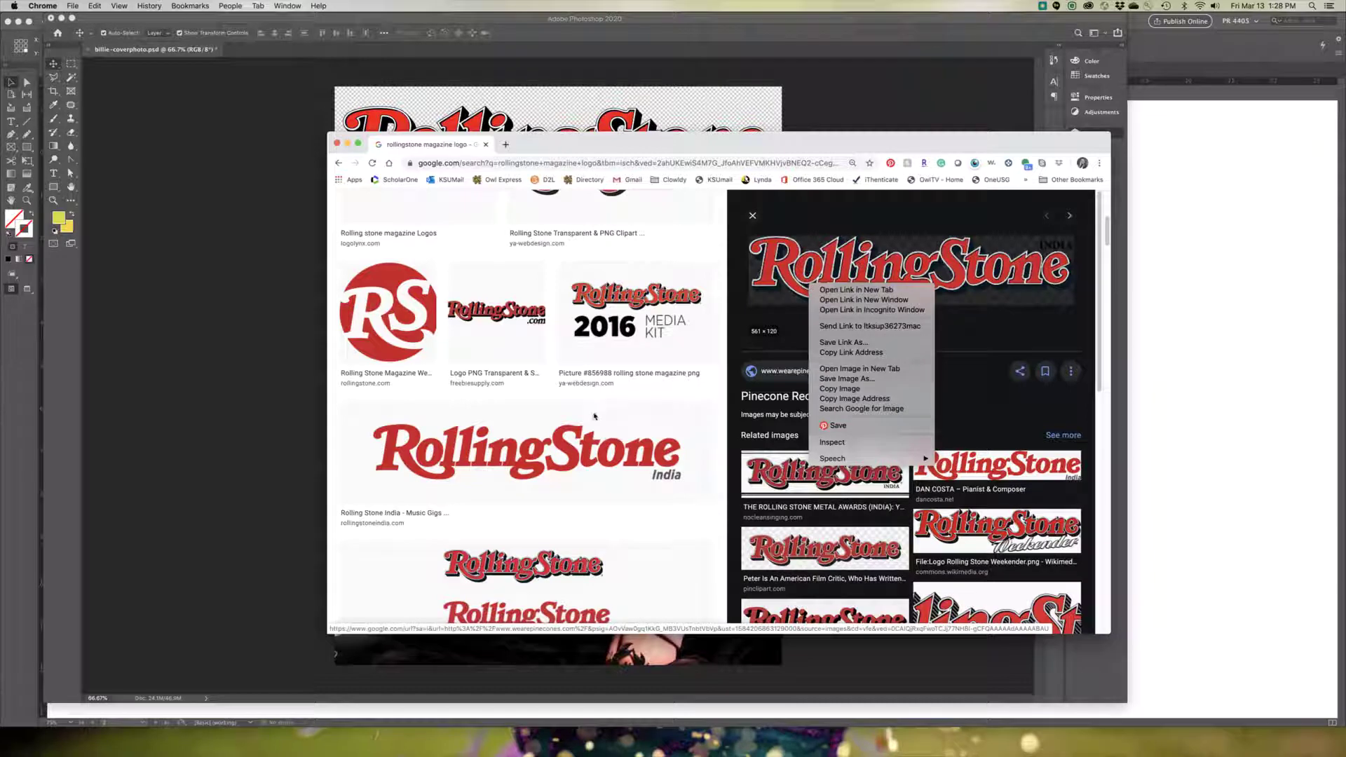
left_click(701, 289)
Refine the image search to "rollingstone magazine logo jpg"
scroll(715, 295, "up", 5)
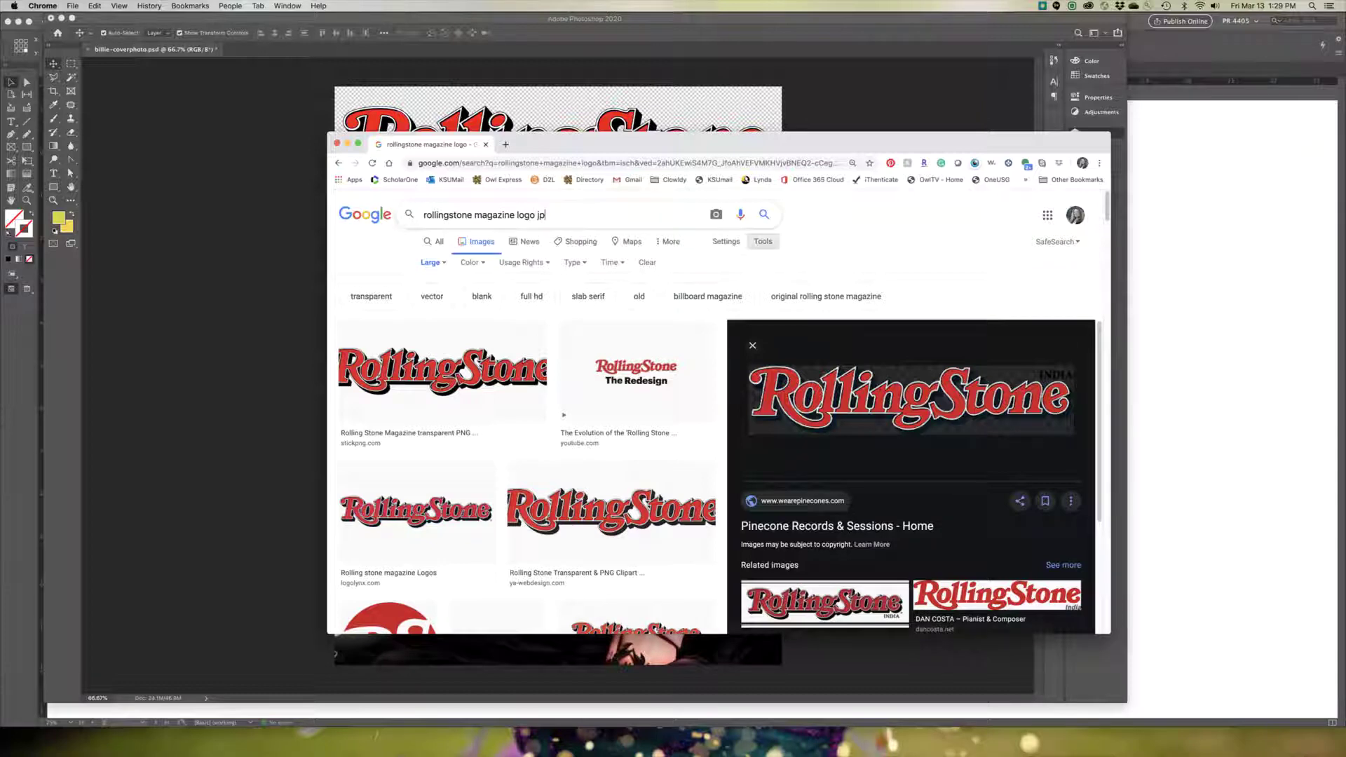
type("jpg")
key("Return")
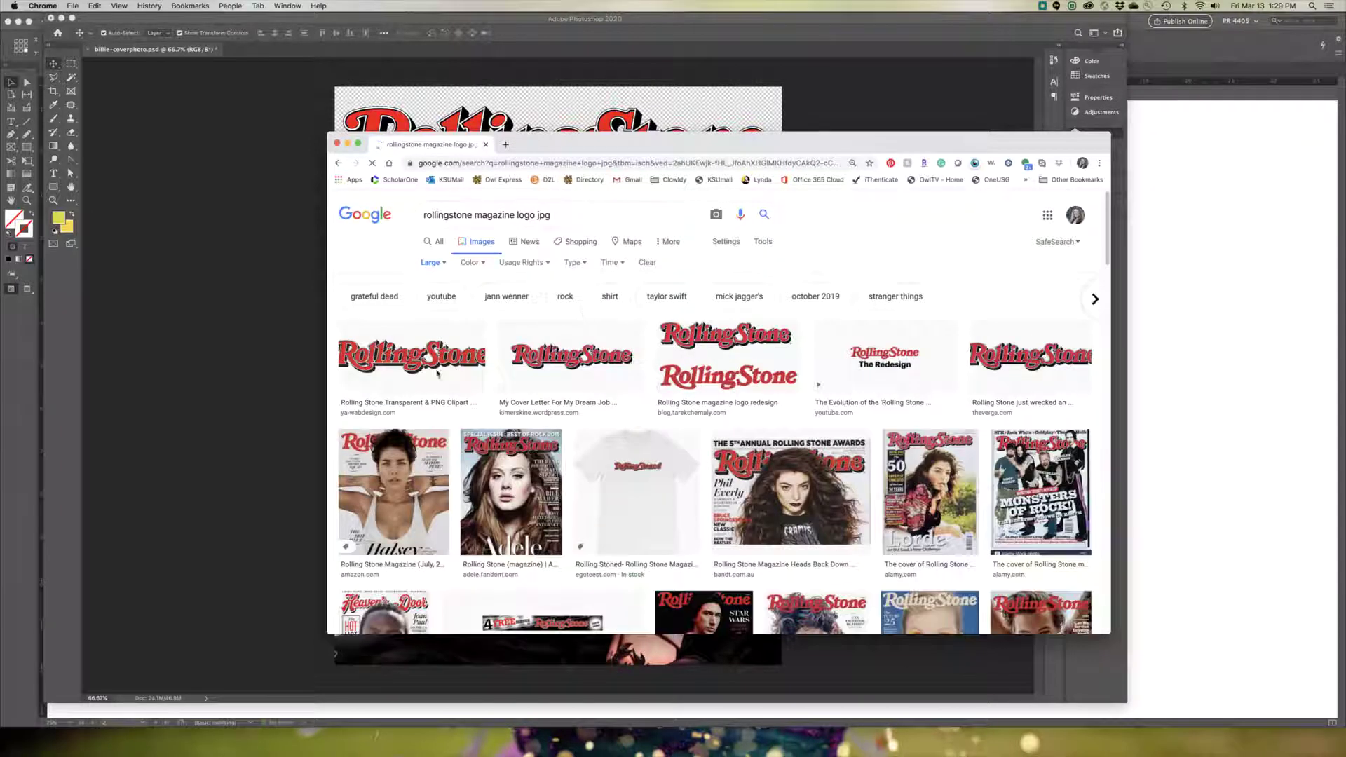
Copy the white-background Rolling Stone logo from the "My Cover Letter For My Dream Job" result and paste it into the Photoshop cover document
left_click(439, 376)
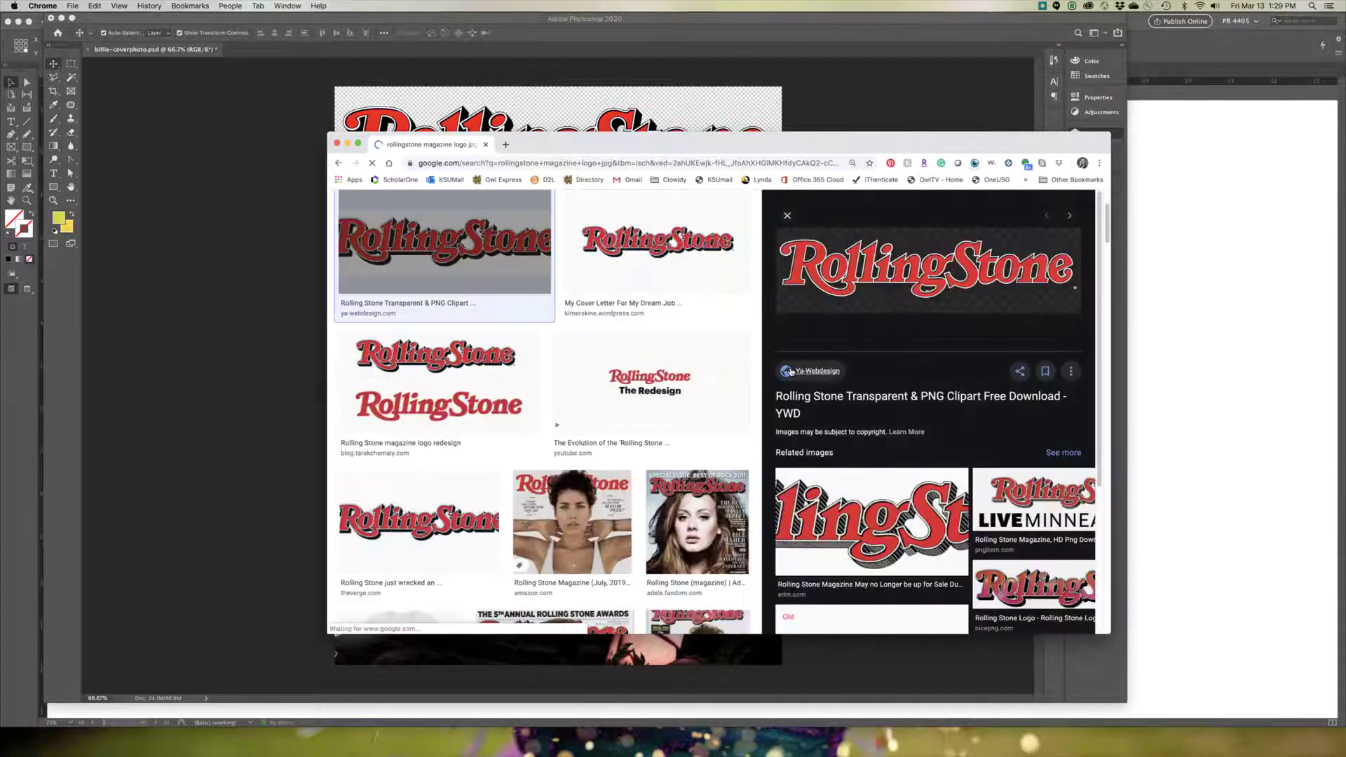
left_click(701, 271)
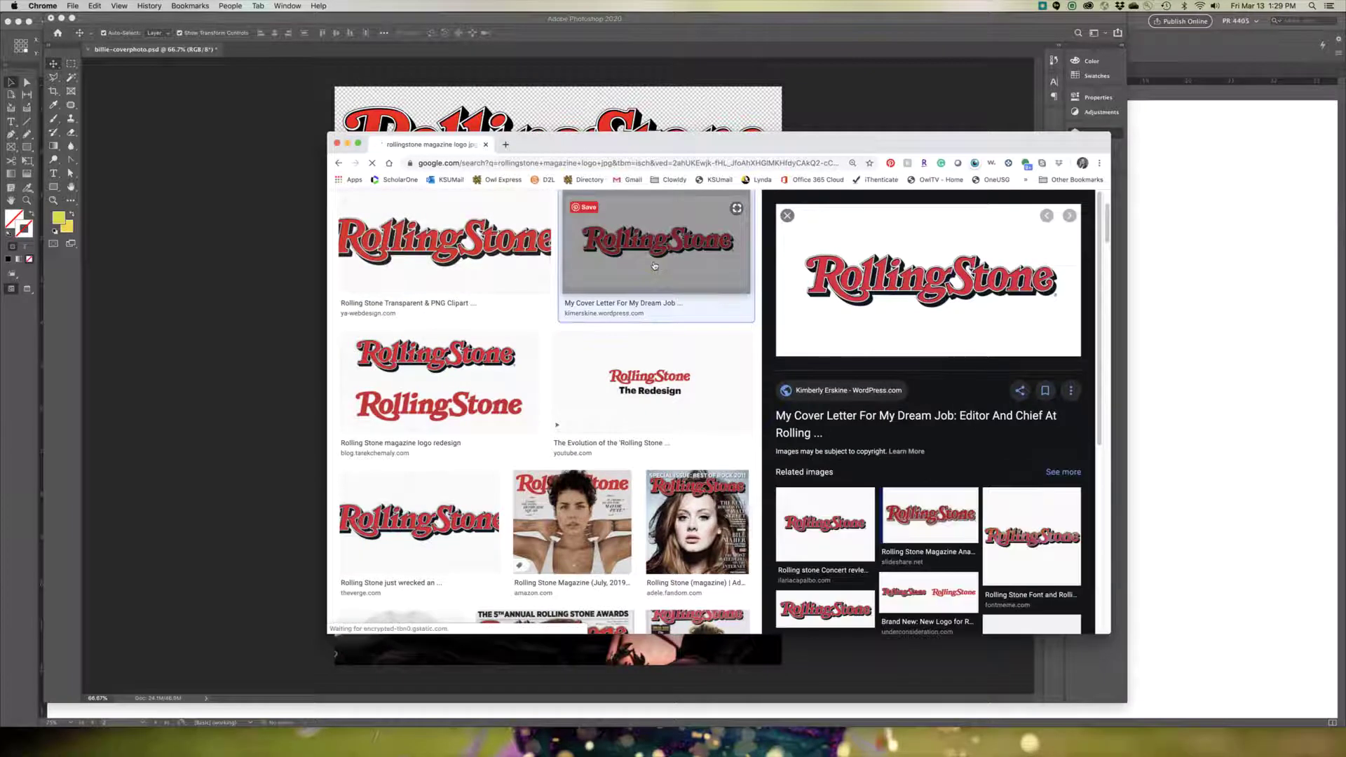
right_click(921, 327)
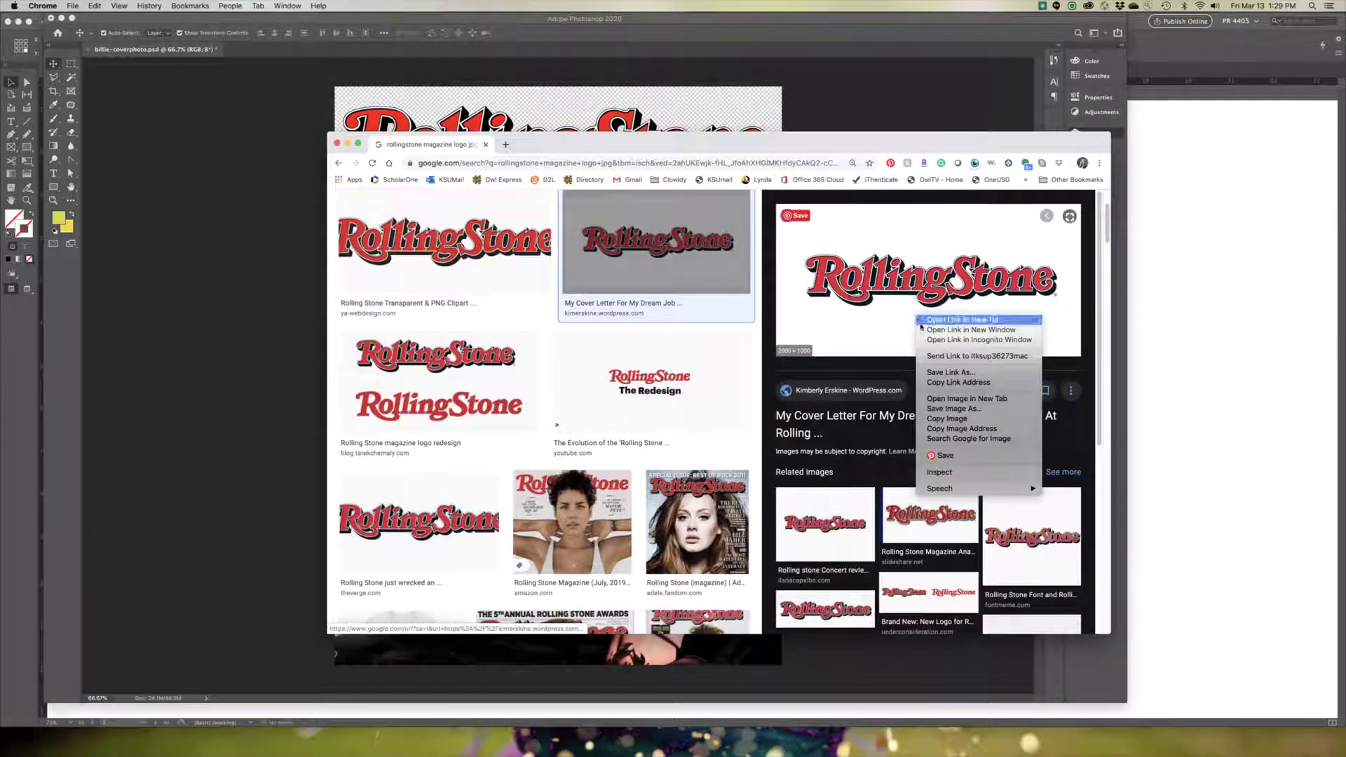
left_click(946, 419)
key("super+Tab")
key("super+v")
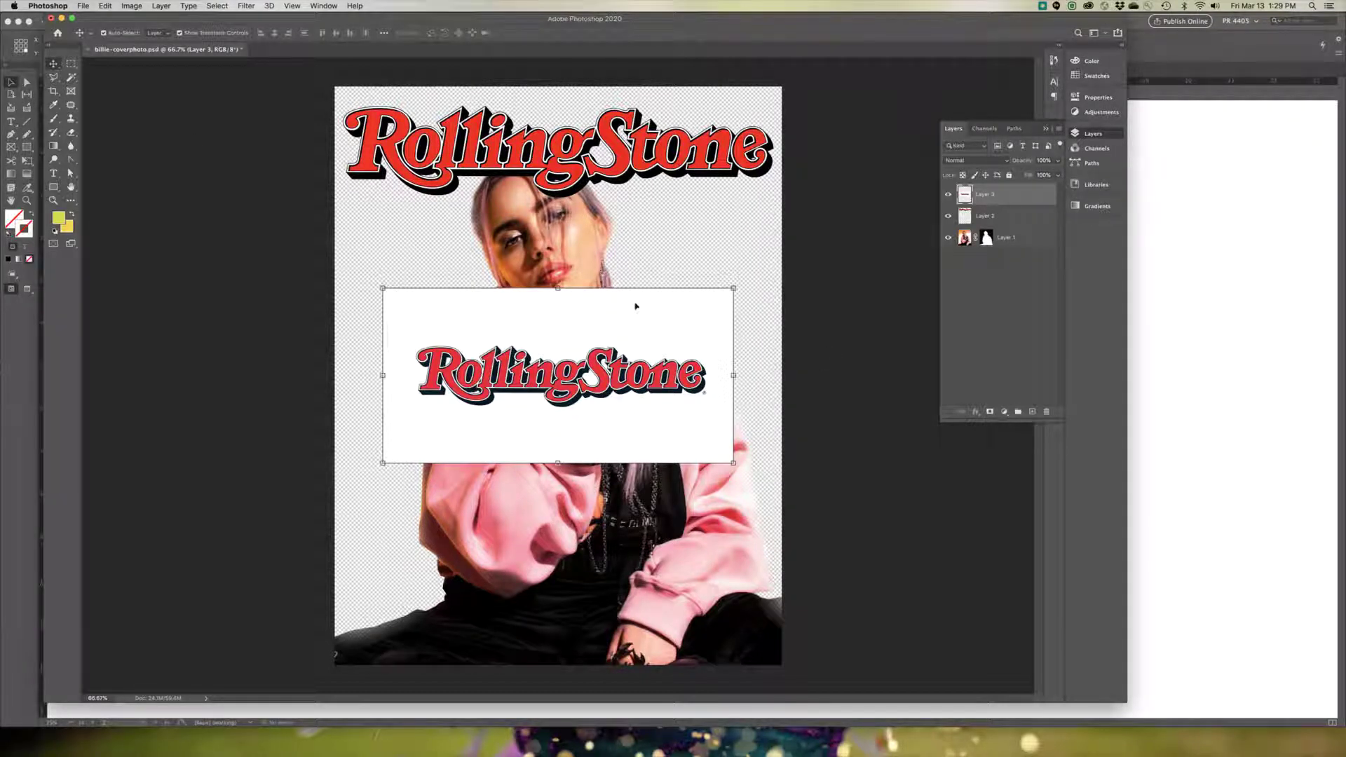
Select the white background around the newly pasted logo on Layer 3 with the Magic Wand and delete it
left_click(261, 155)
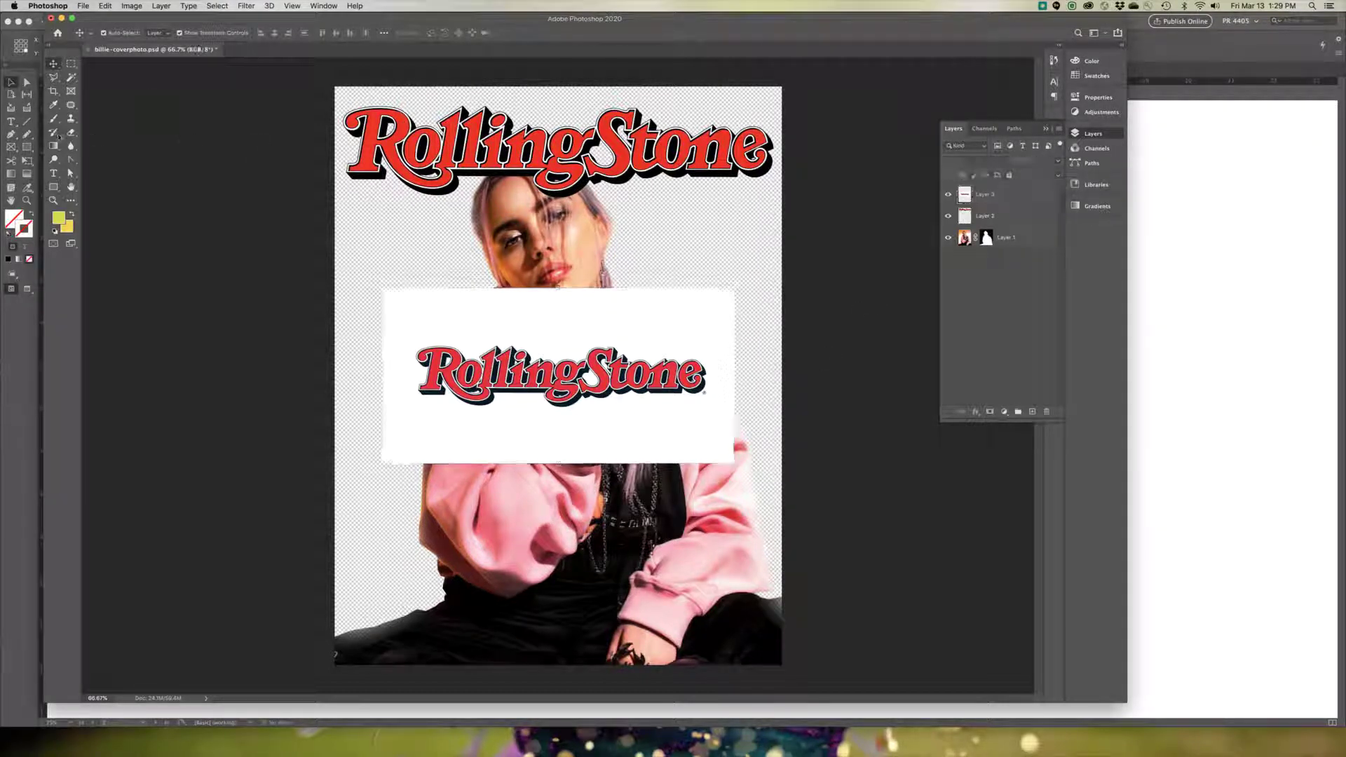
left_click(70, 78)
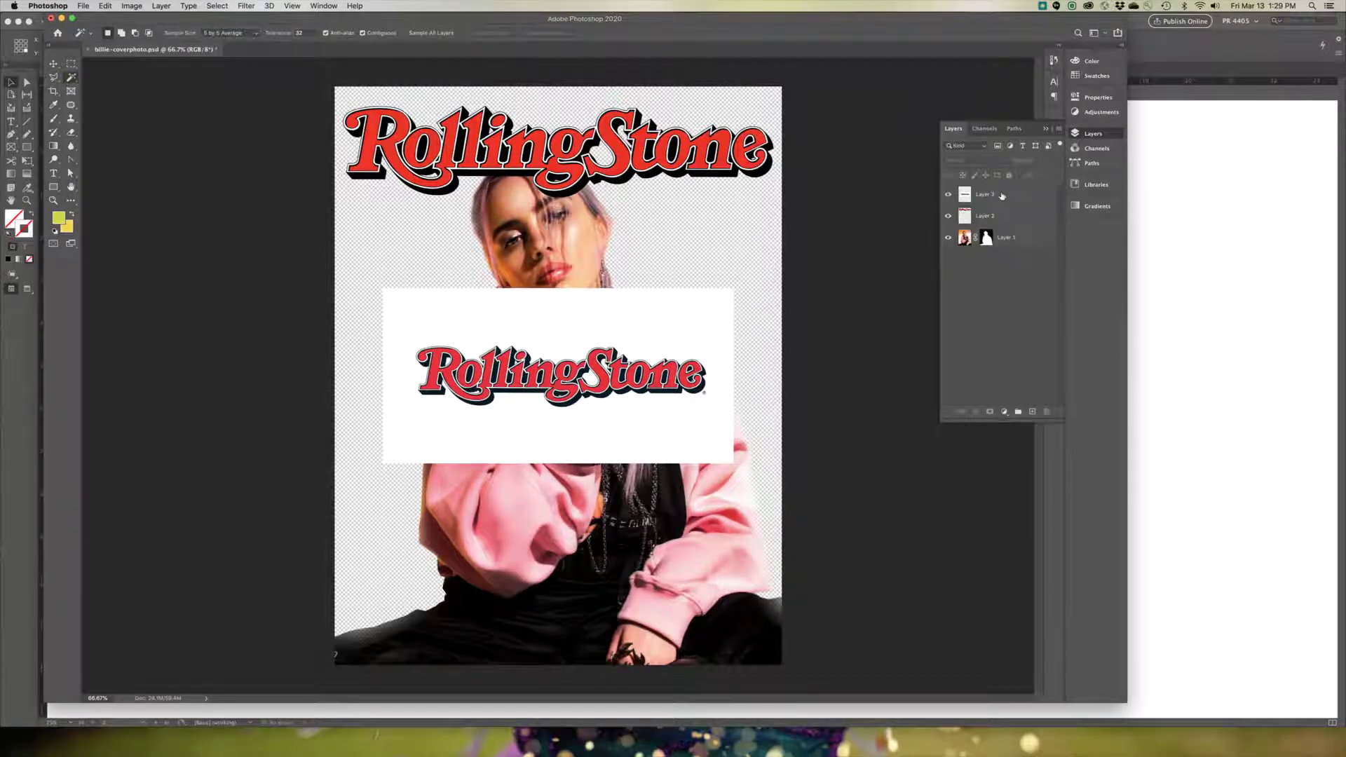
left_click(989, 196)
left_click(681, 330)
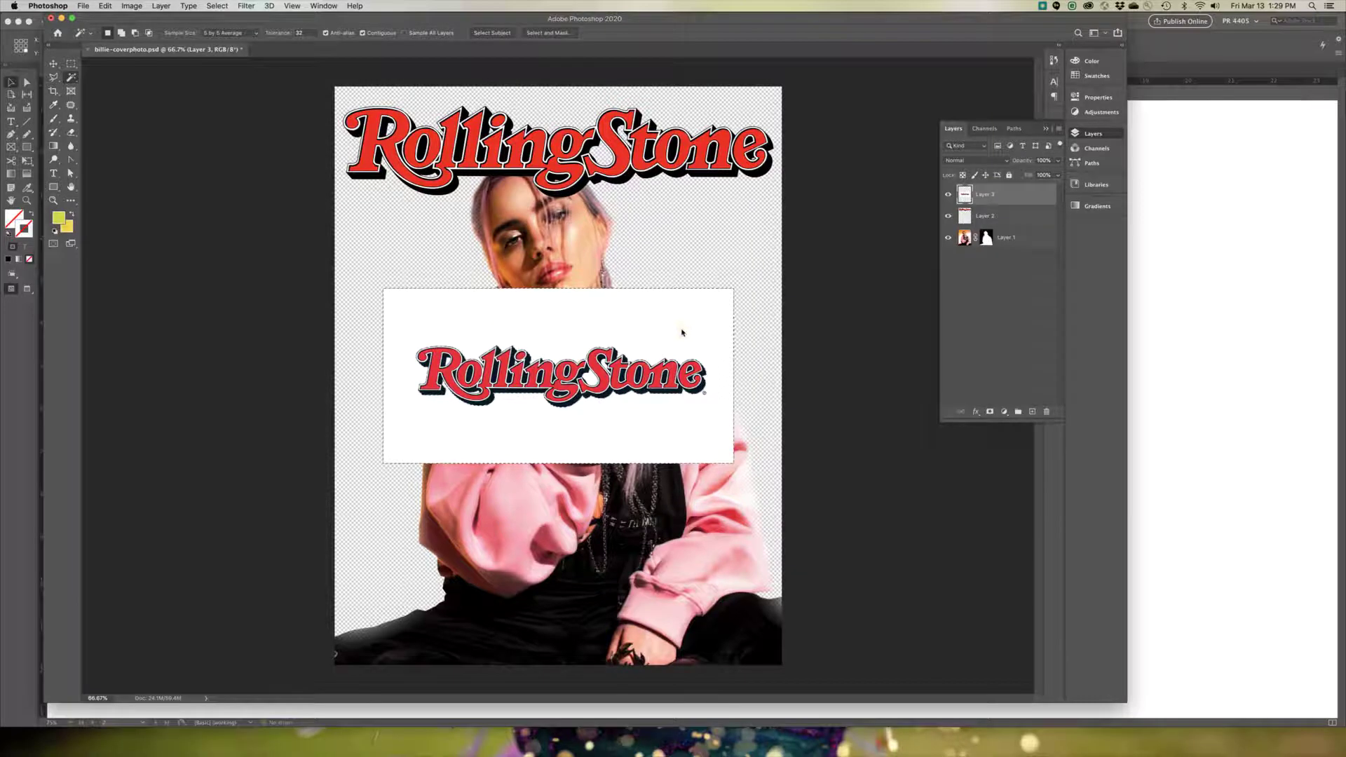
key("Delete")
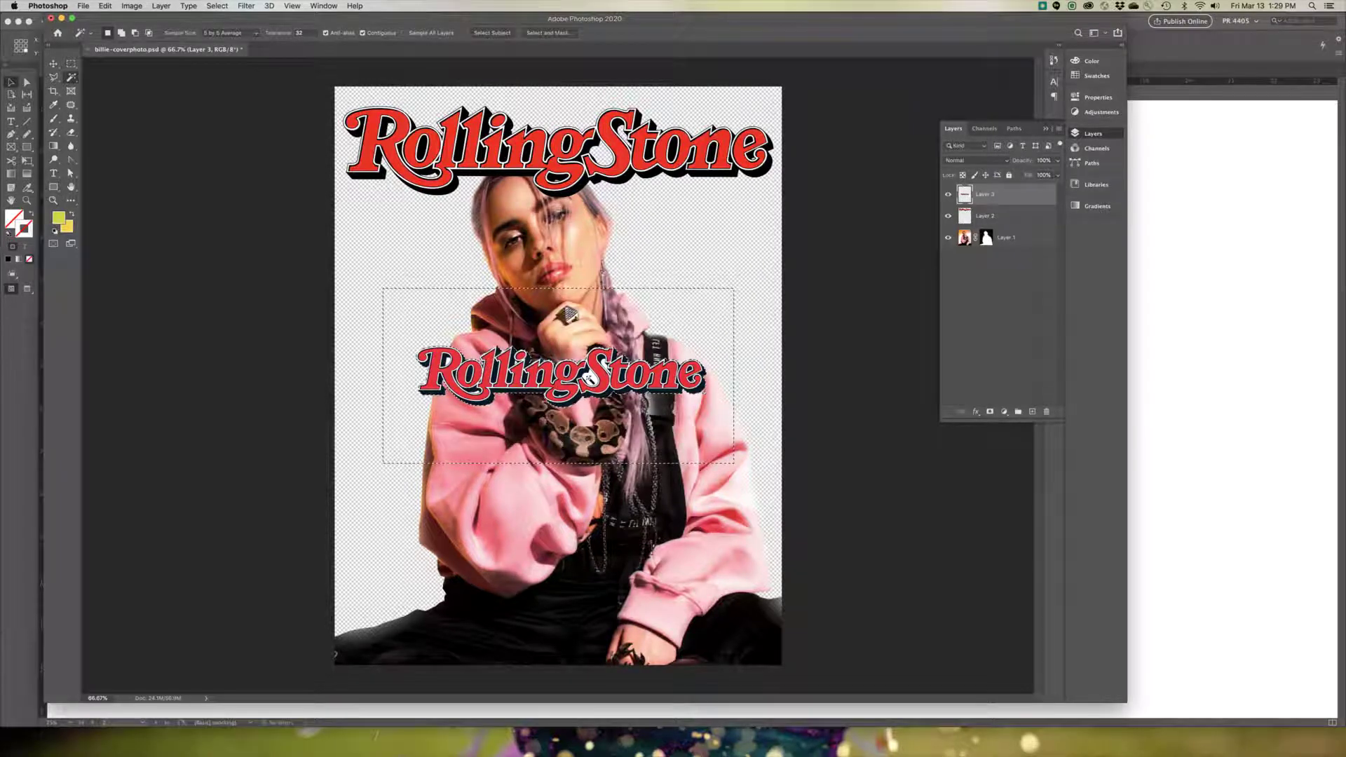
Deselect the selection and delete the layer holding the smaller Rolling Stone logo across the portrait's chest
key("super+d")
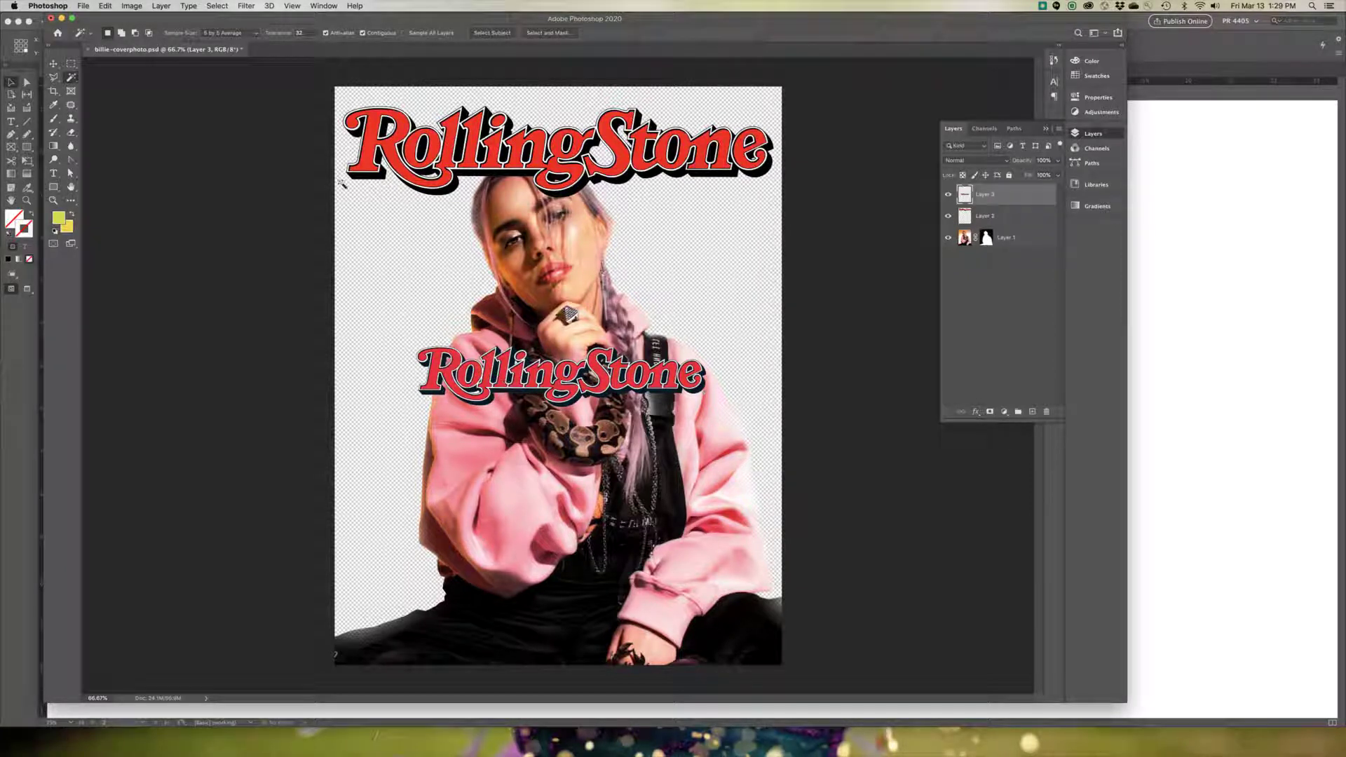
key("v")
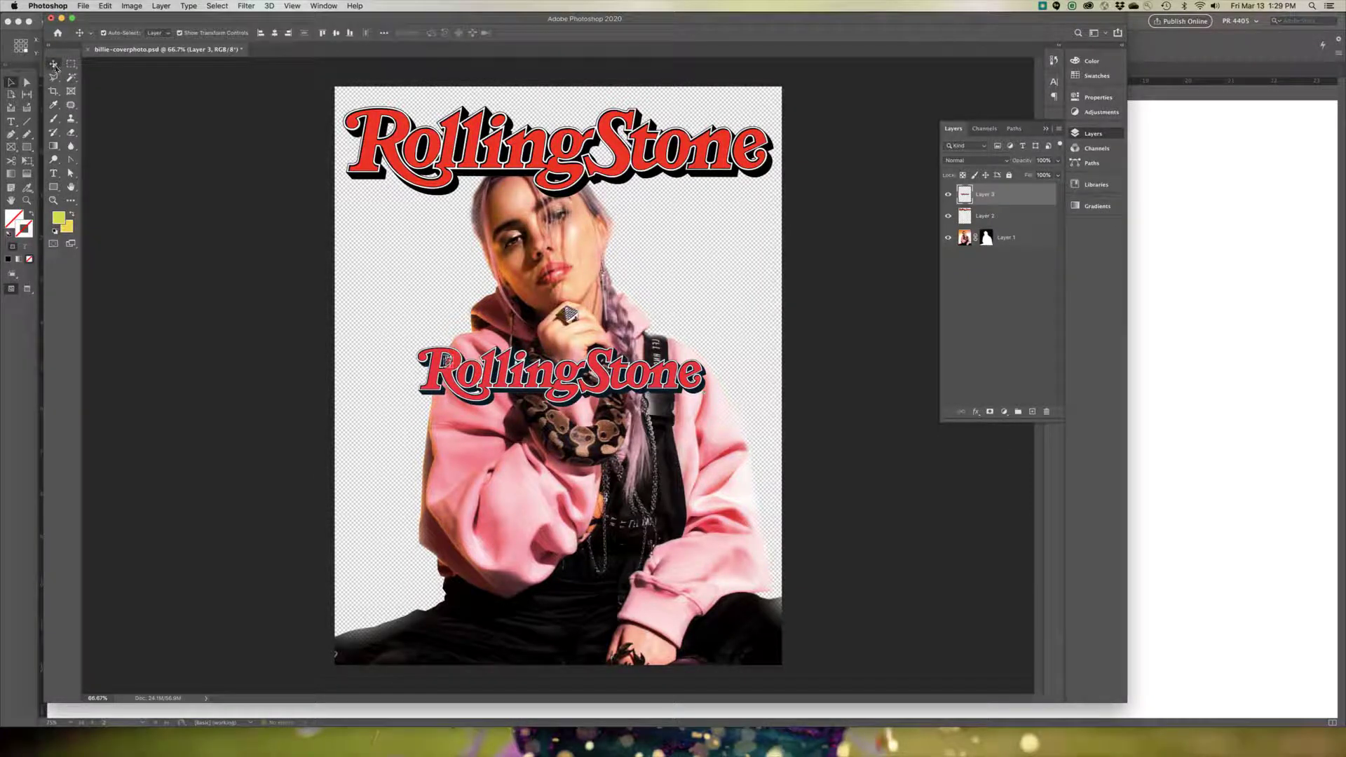
left_click(749, 362)
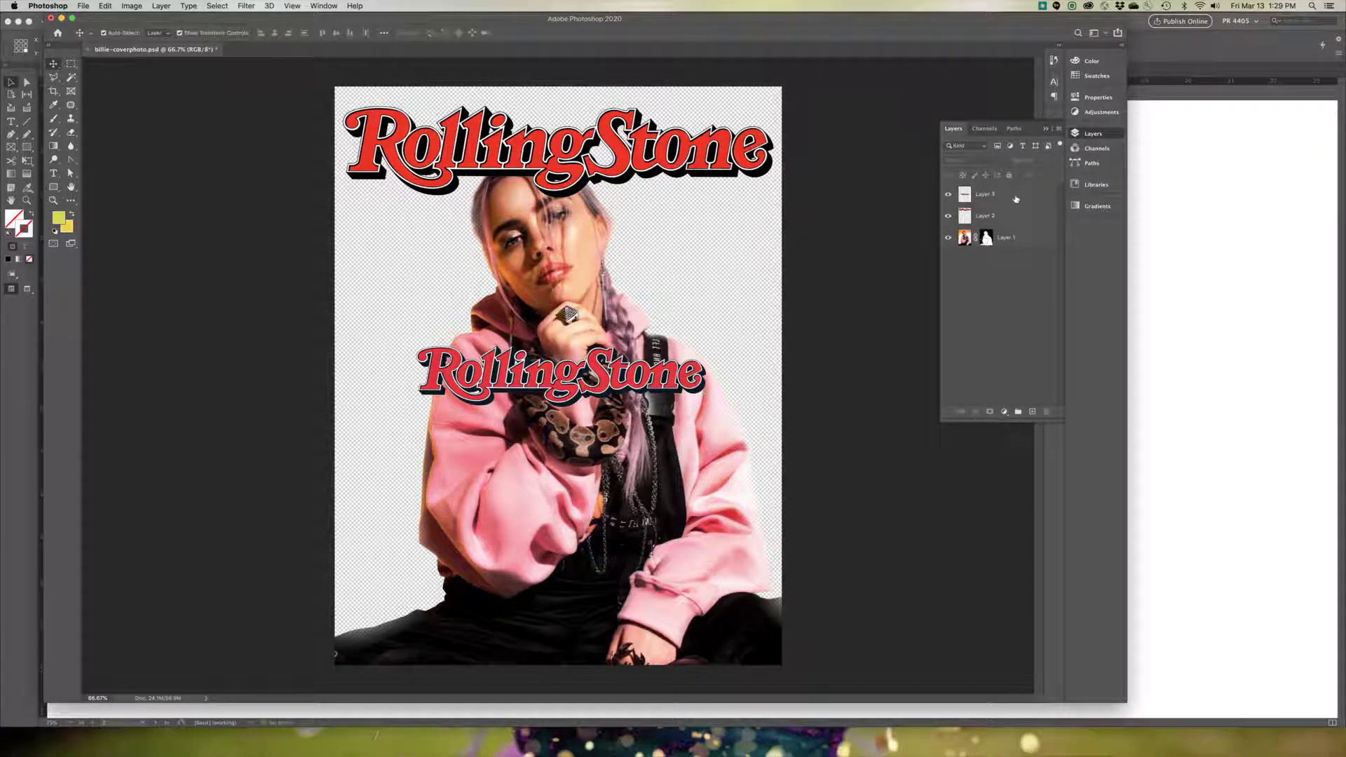
left_click_drag(982, 215, 1048, 411)
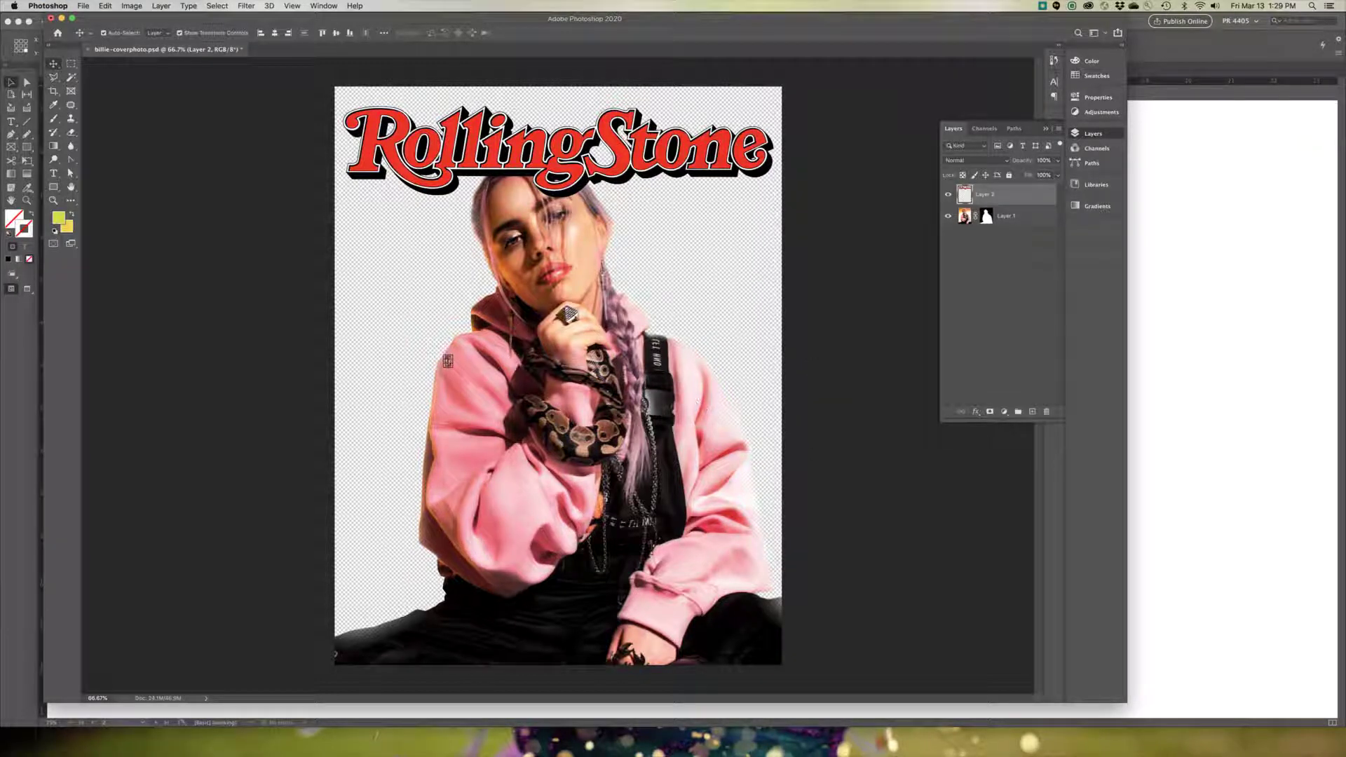
left_click(421, 358)
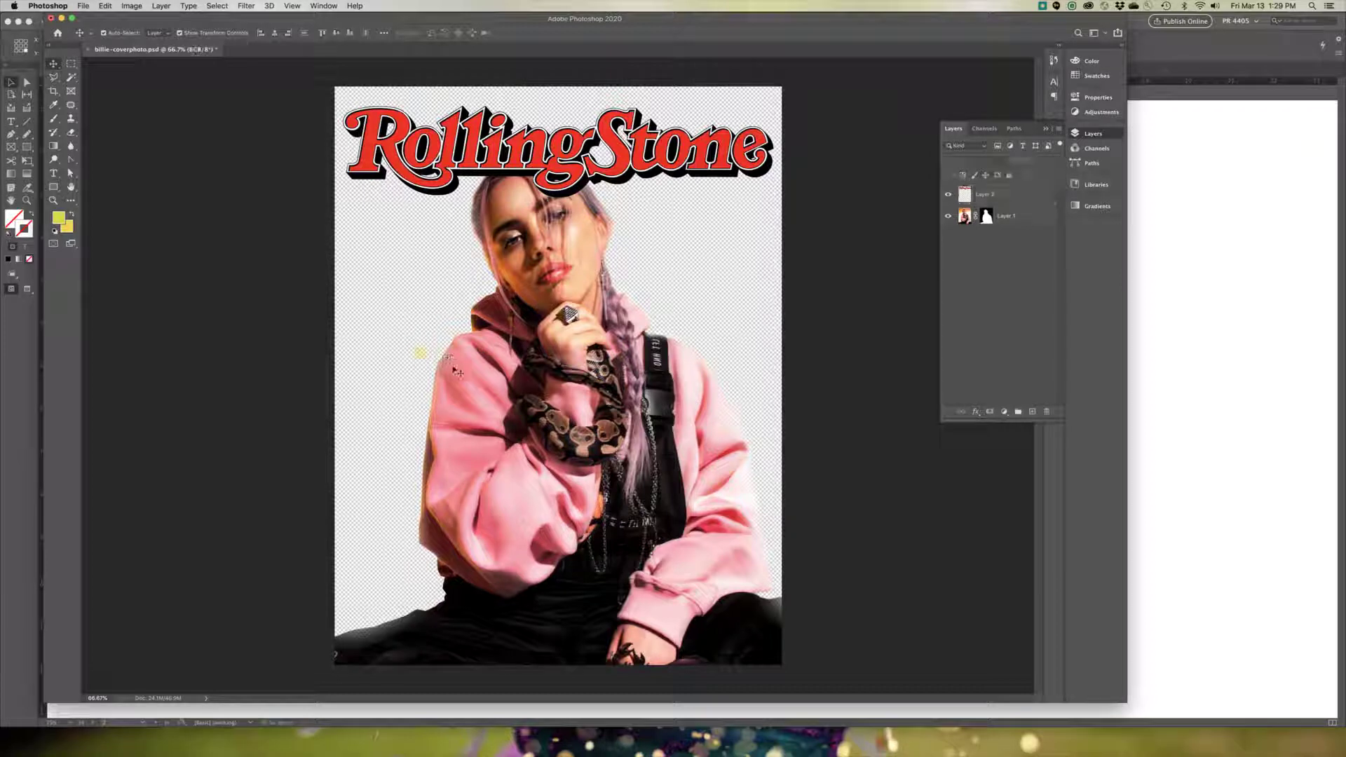
Move the Rolling Stone nameplate layer beneath the cut-out portrait layer so the head overlaps the lettering
key("super")
left_click(1026, 200)
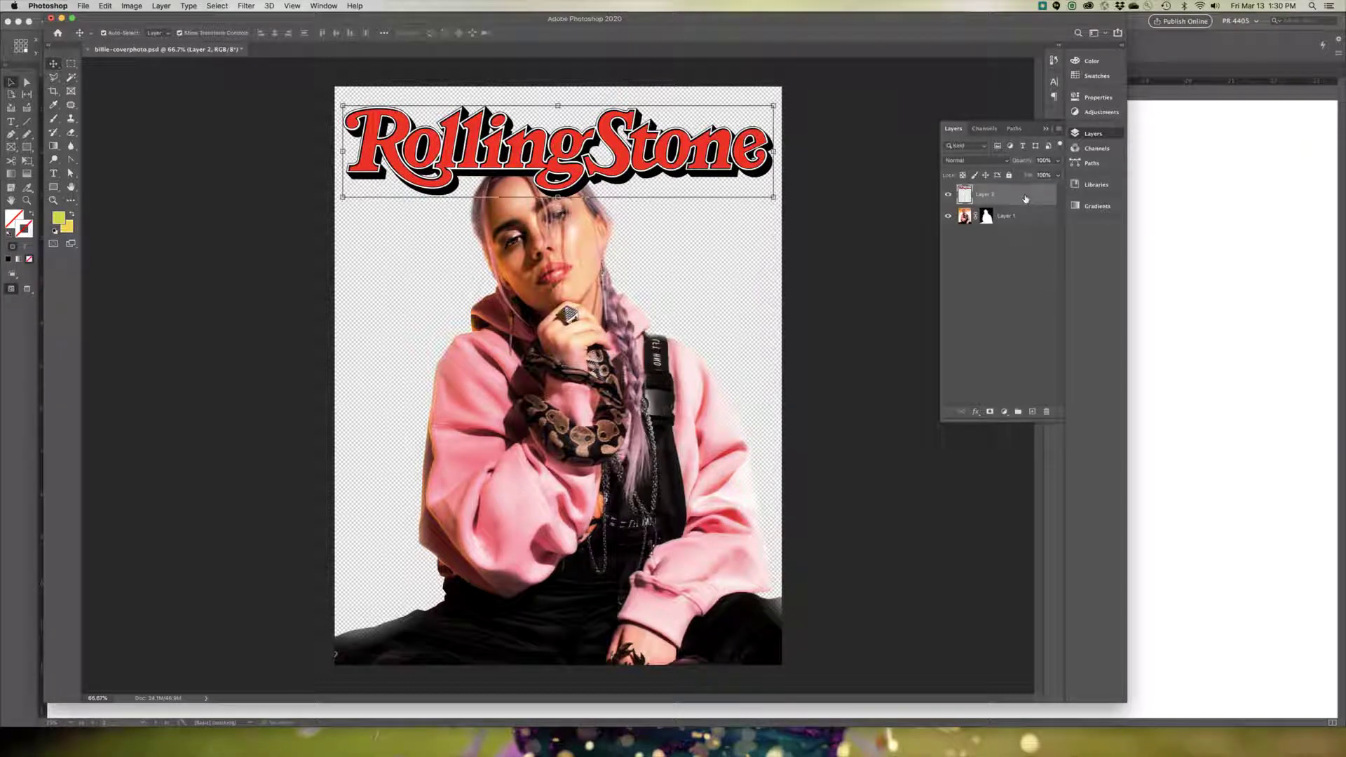
left_click_drag(1025, 200, 1023, 222)
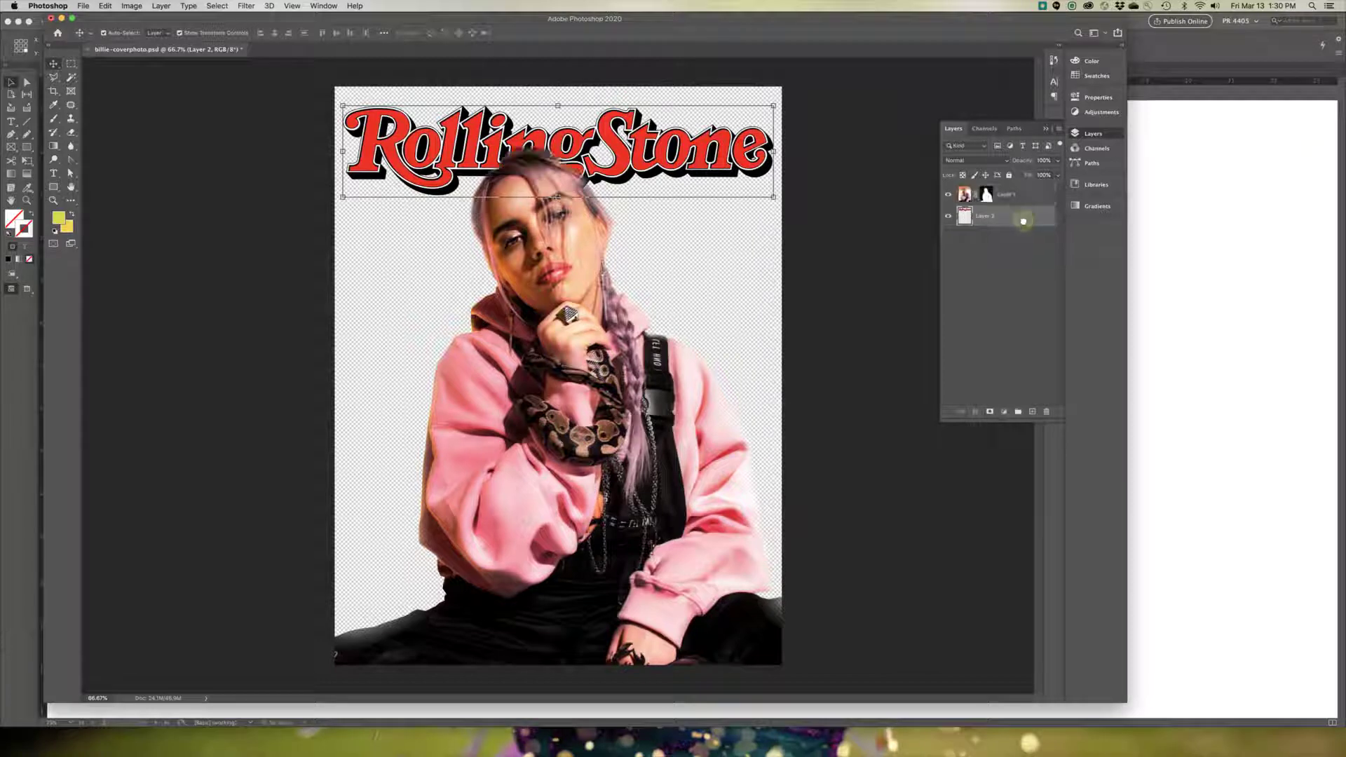
left_click(859, 222)
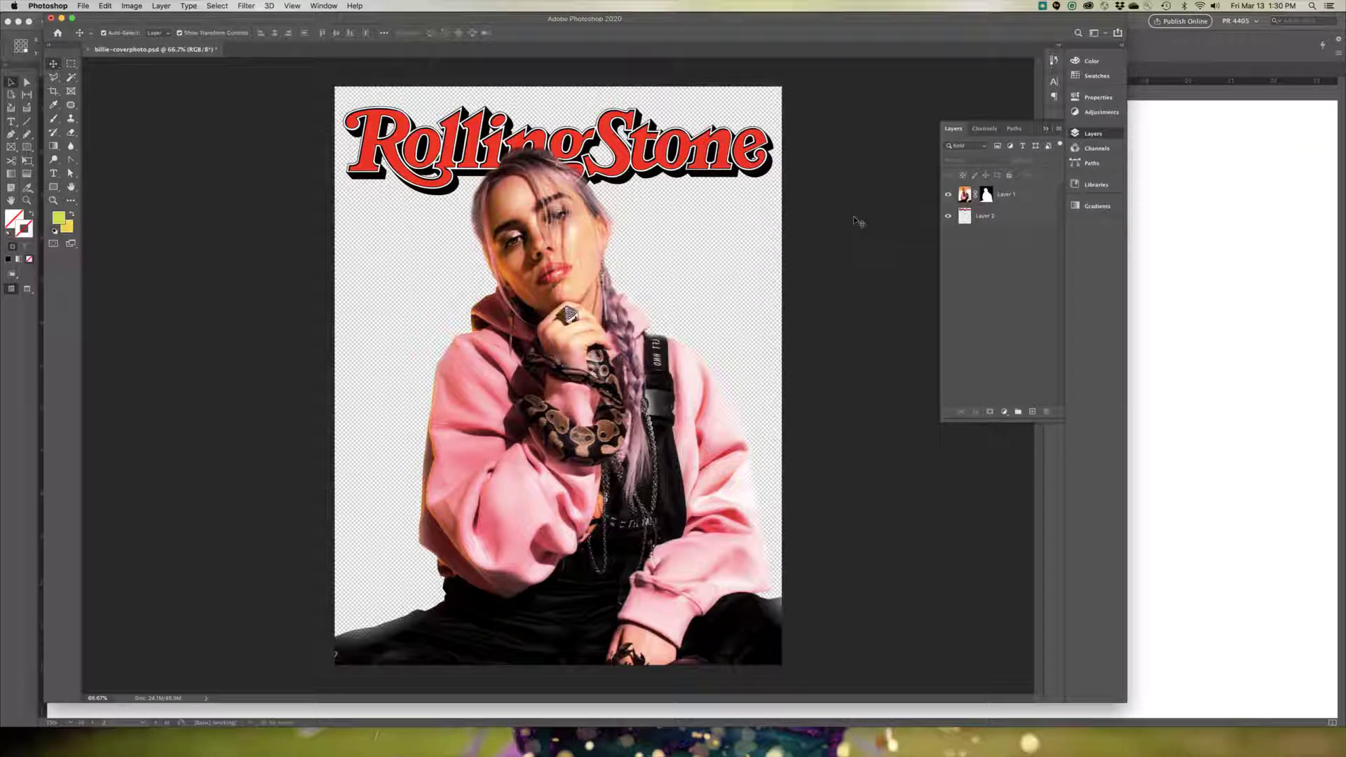
Save the Photoshop cover document, then switch to InDesign and update the modified link of the placed cover image
left_click(78, 6)
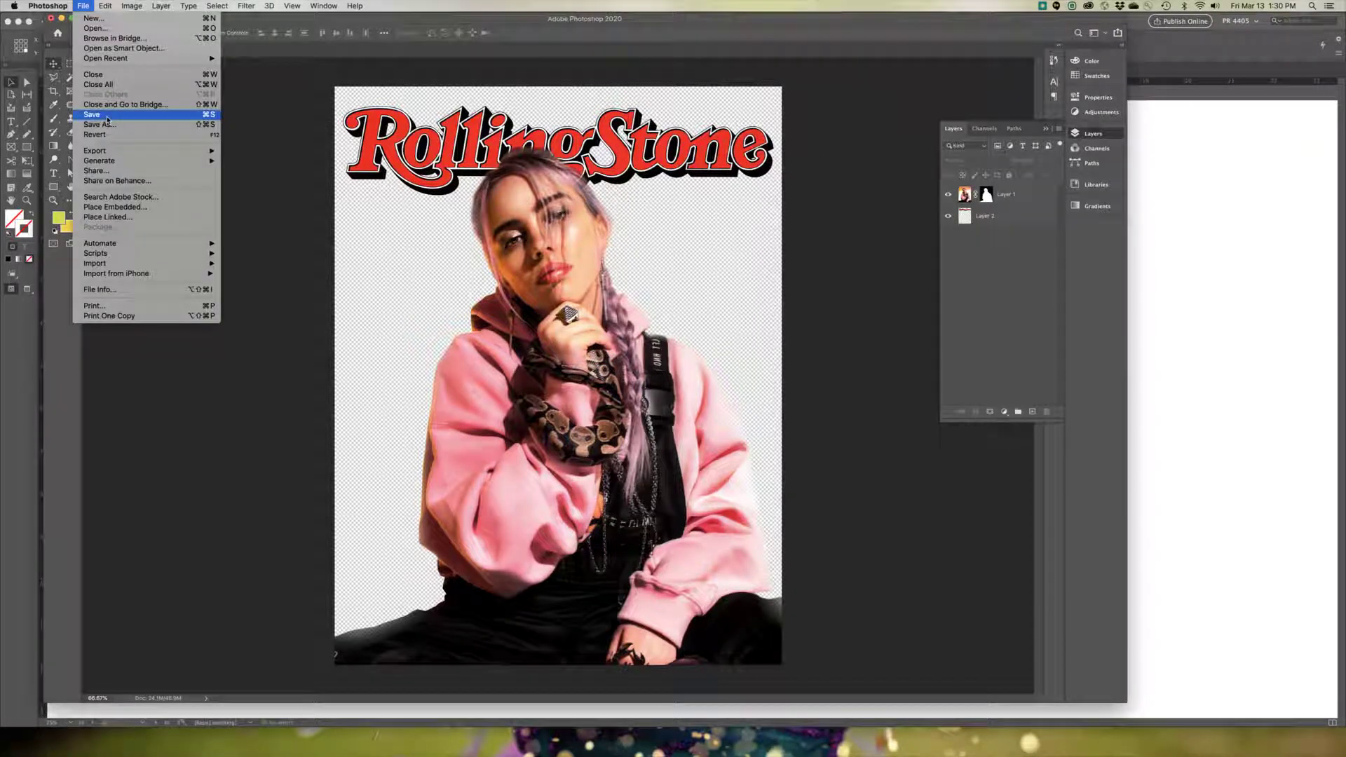
left_click(106, 116)
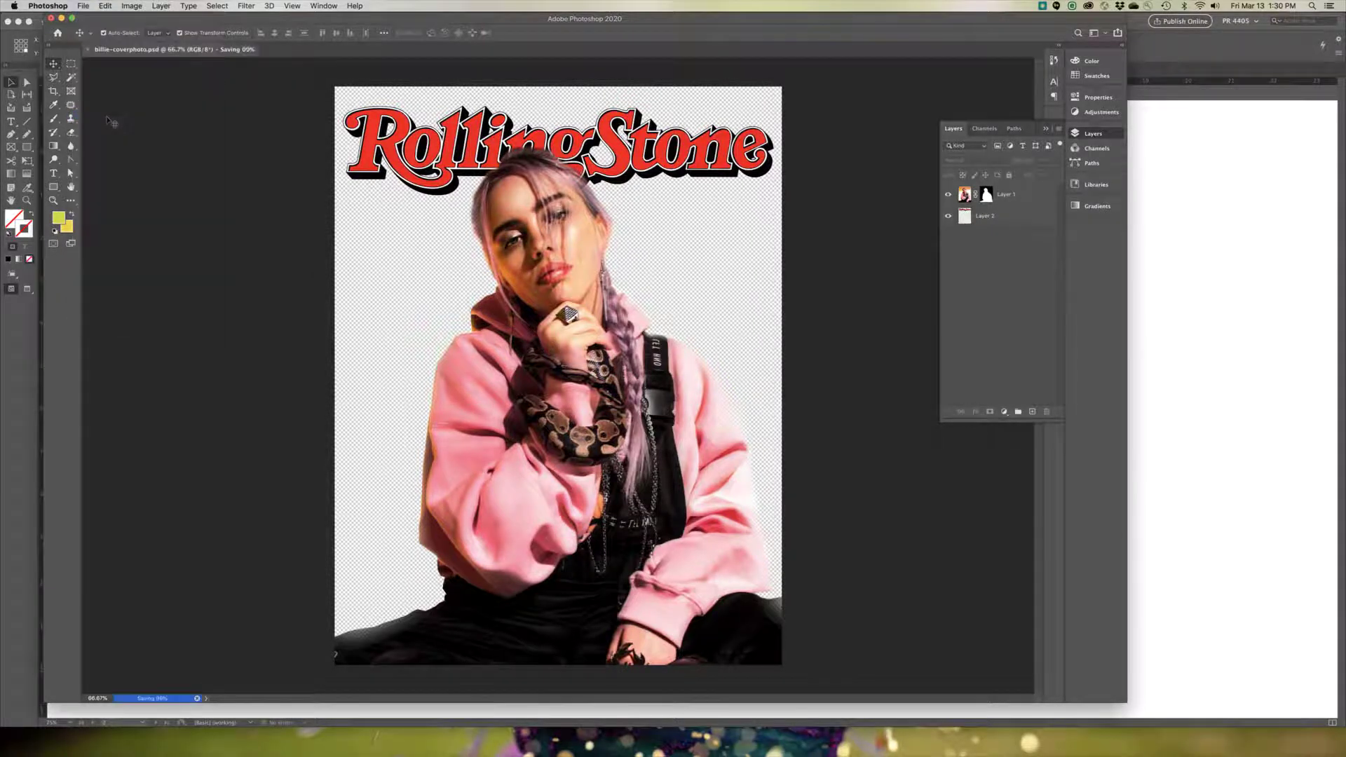
left_click(19, 354)
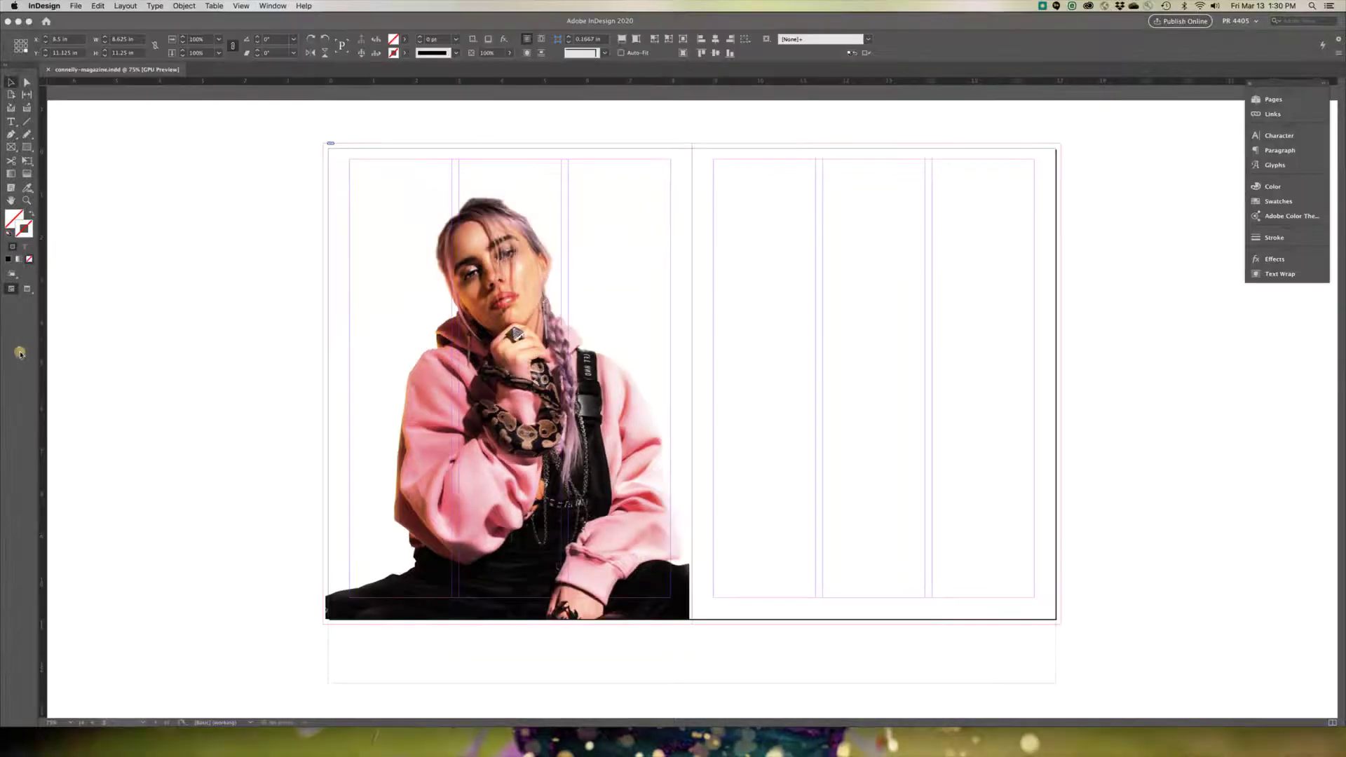
left_click(330, 145)
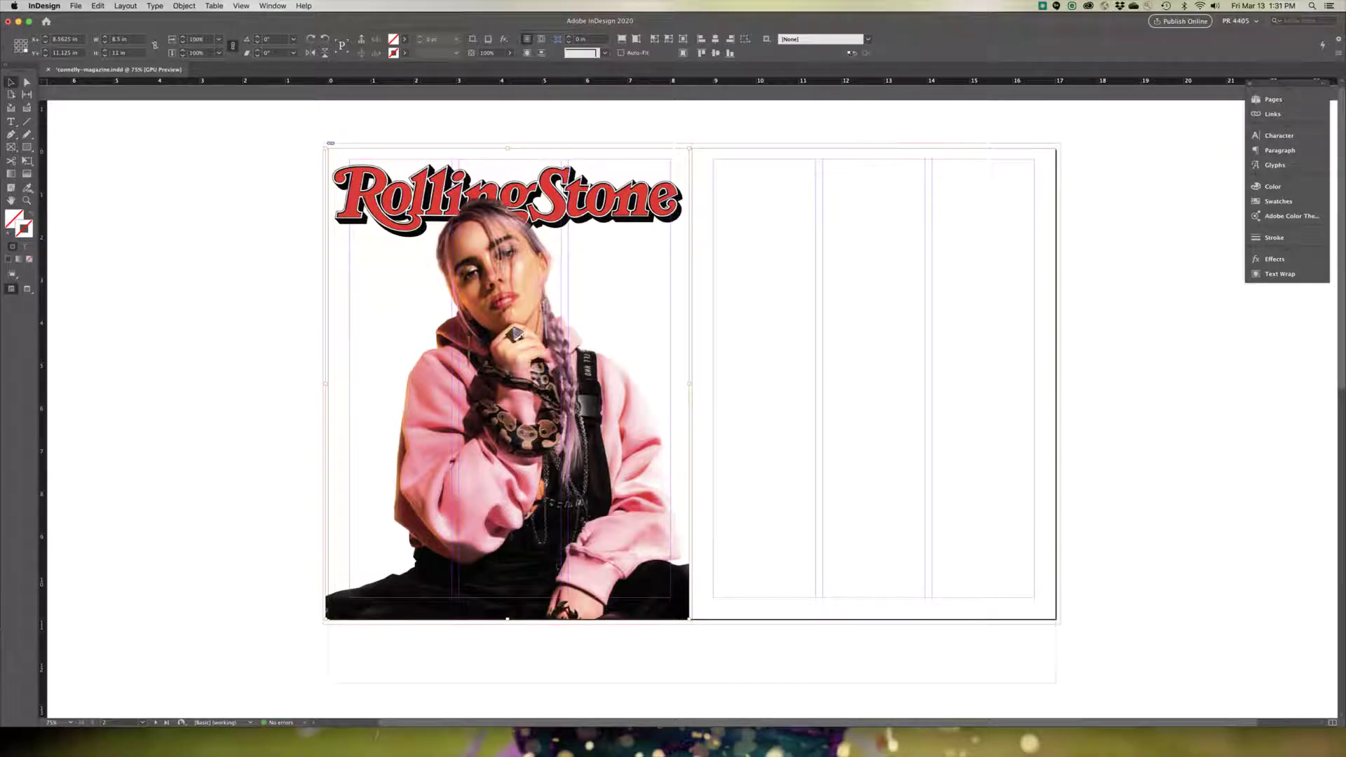
Switch back to Photoshop and add a Color Overlay effect to the Rolling Stone nameplate layer
key("super+Tab")
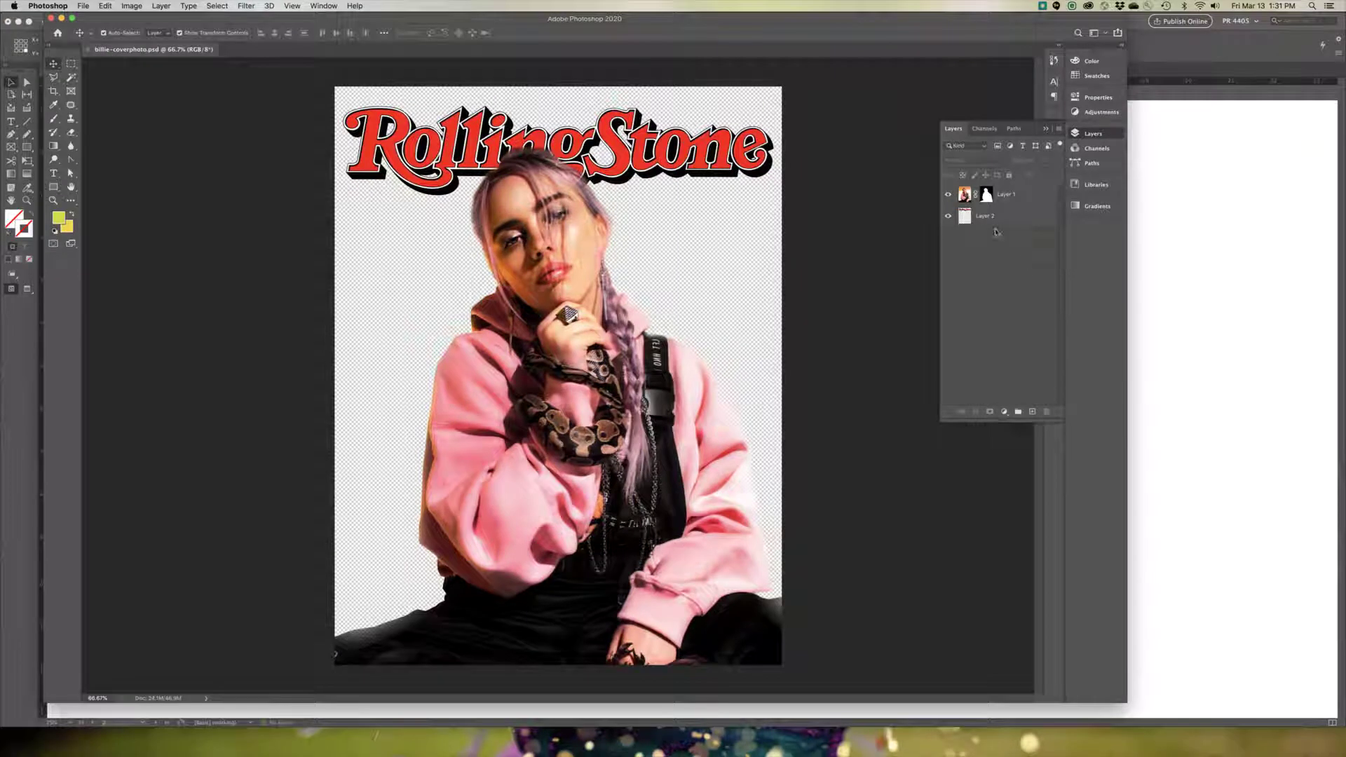
left_click(994, 226)
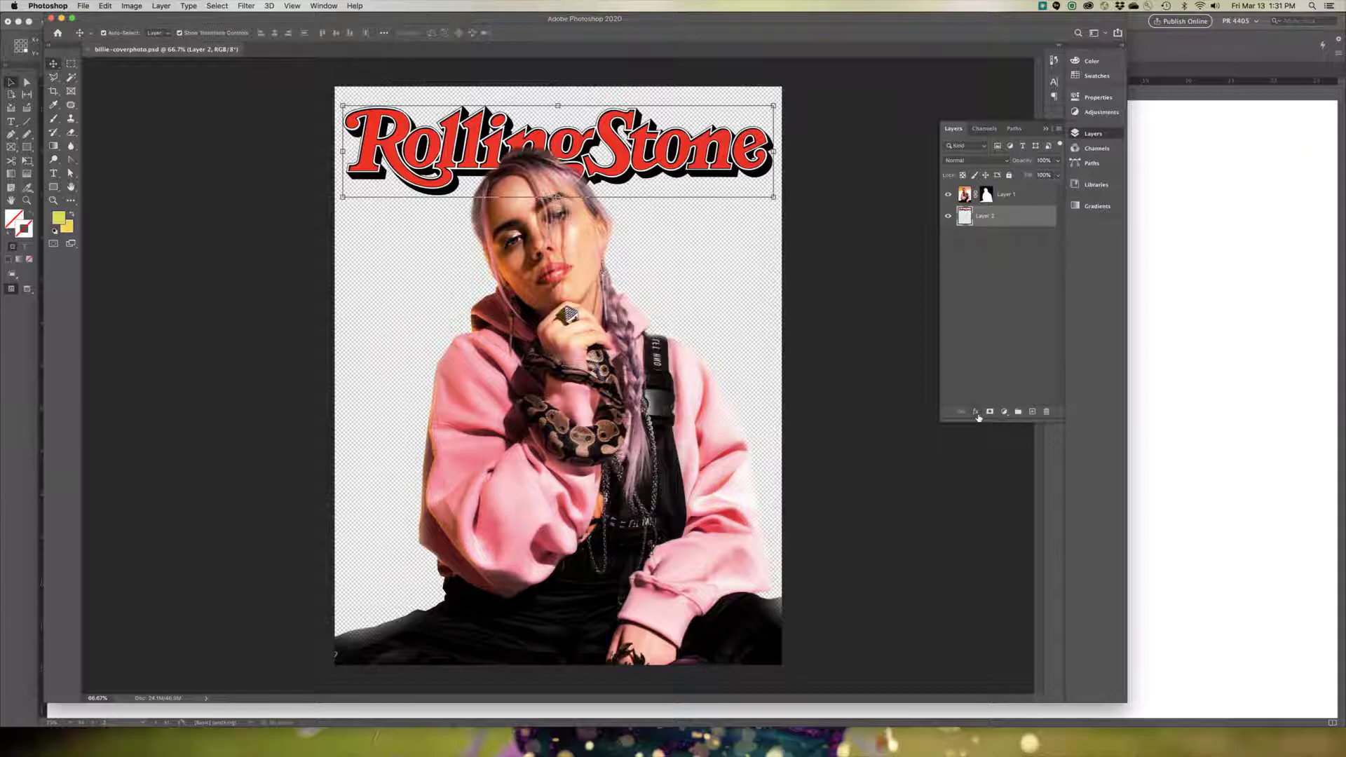
left_click(977, 413)
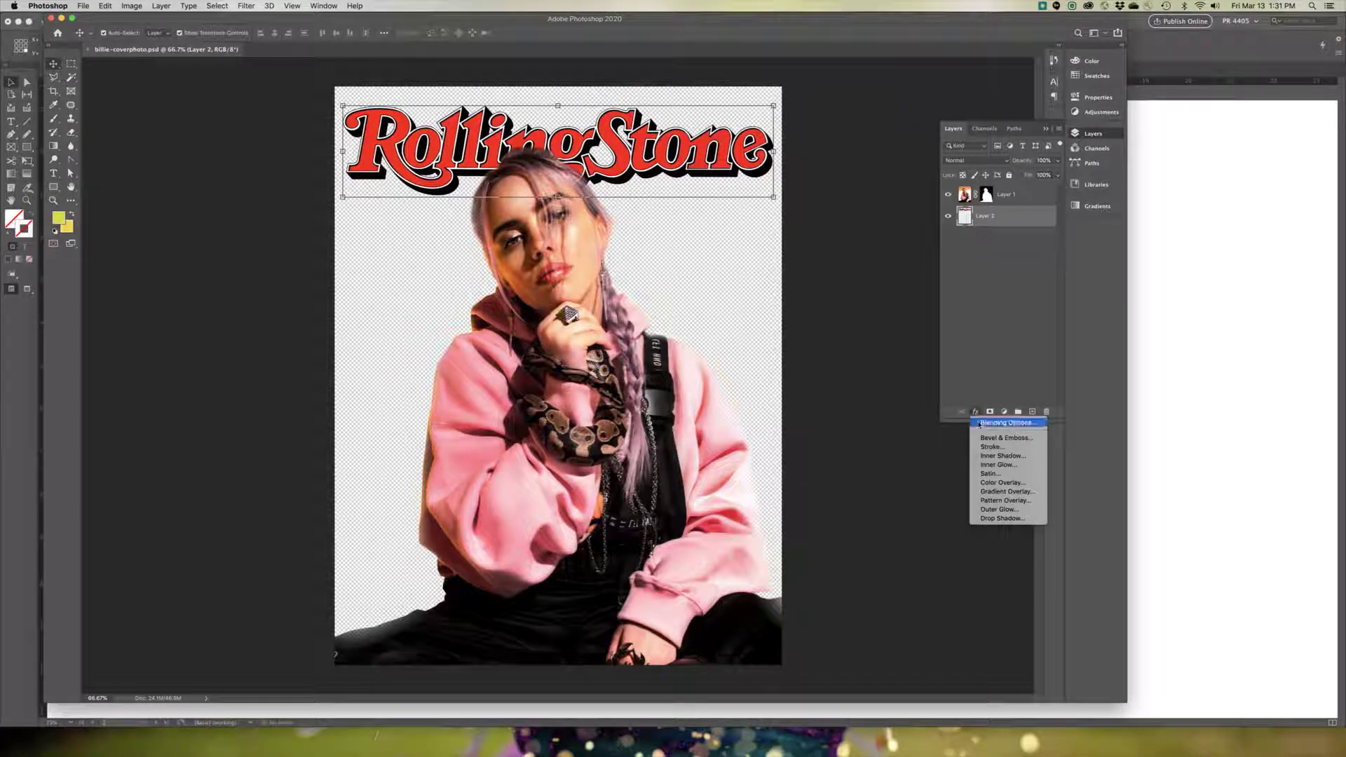
left_click(1009, 489)
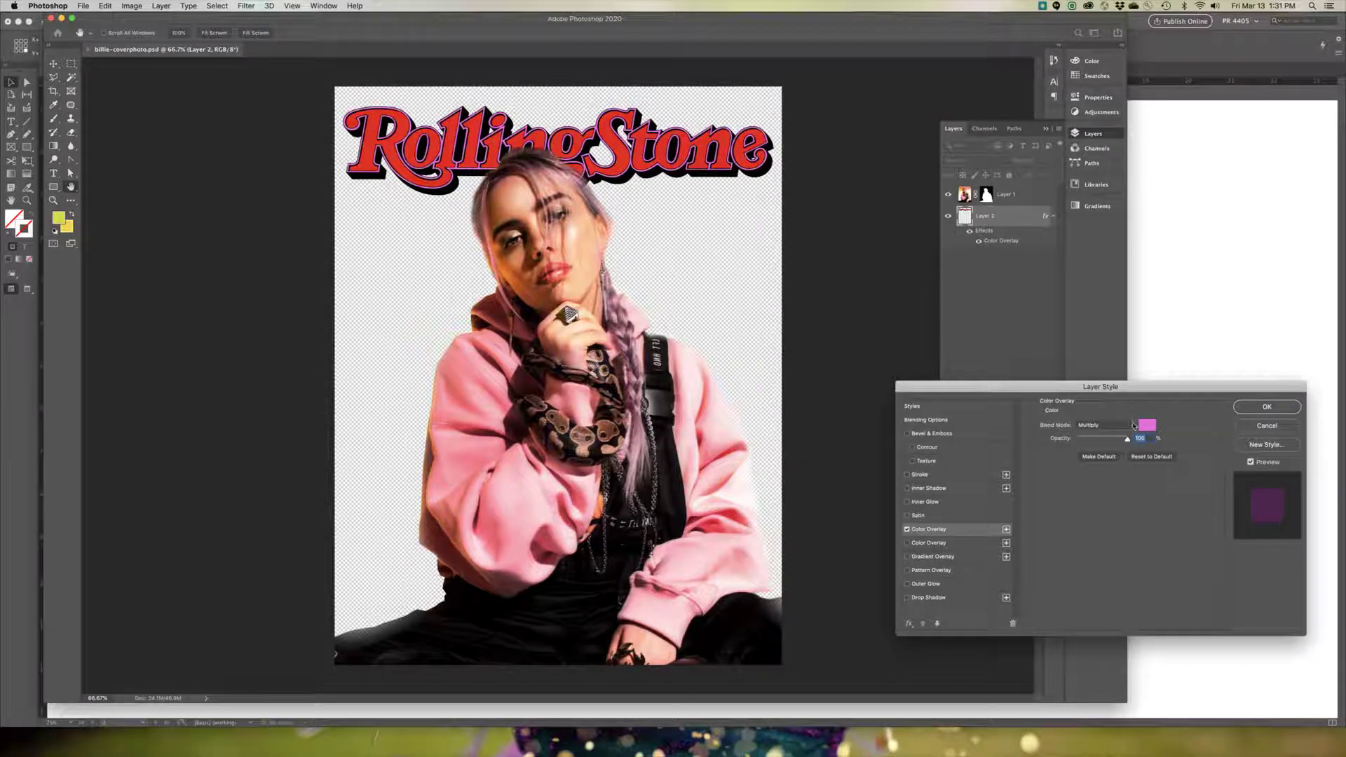
Try the Color Burn, Overlay and Normal blend modes on the Color Overlay and lower its opacity to about 60%
left_click(1133, 427)
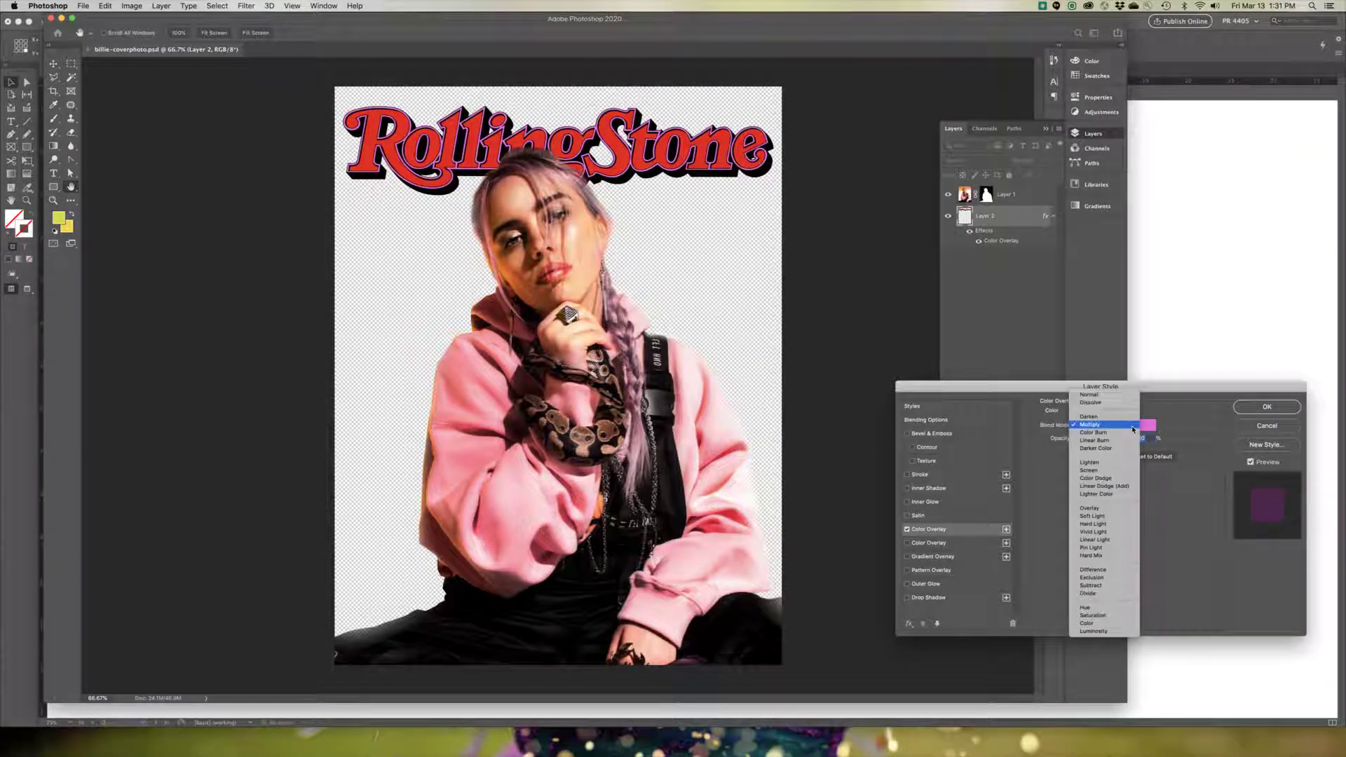
left_click(1124, 433)
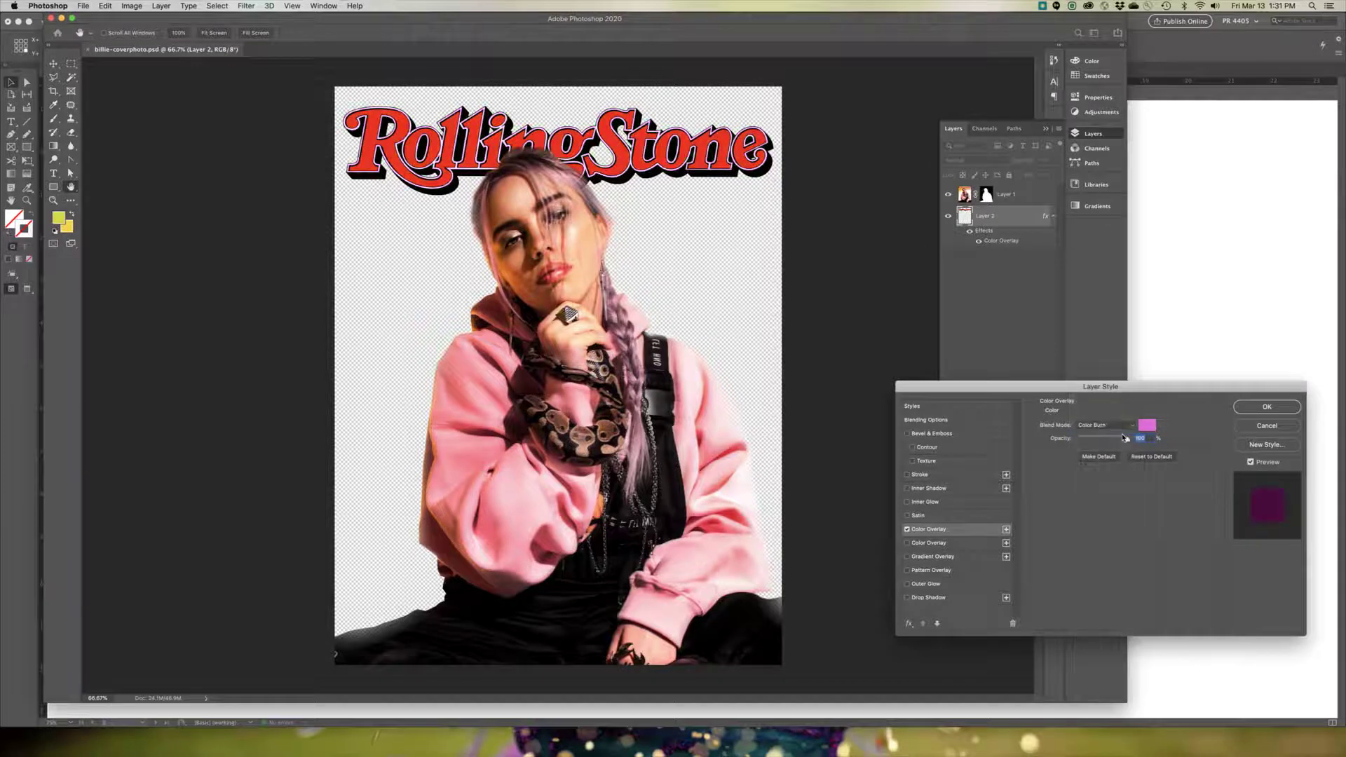
left_click(1133, 426)
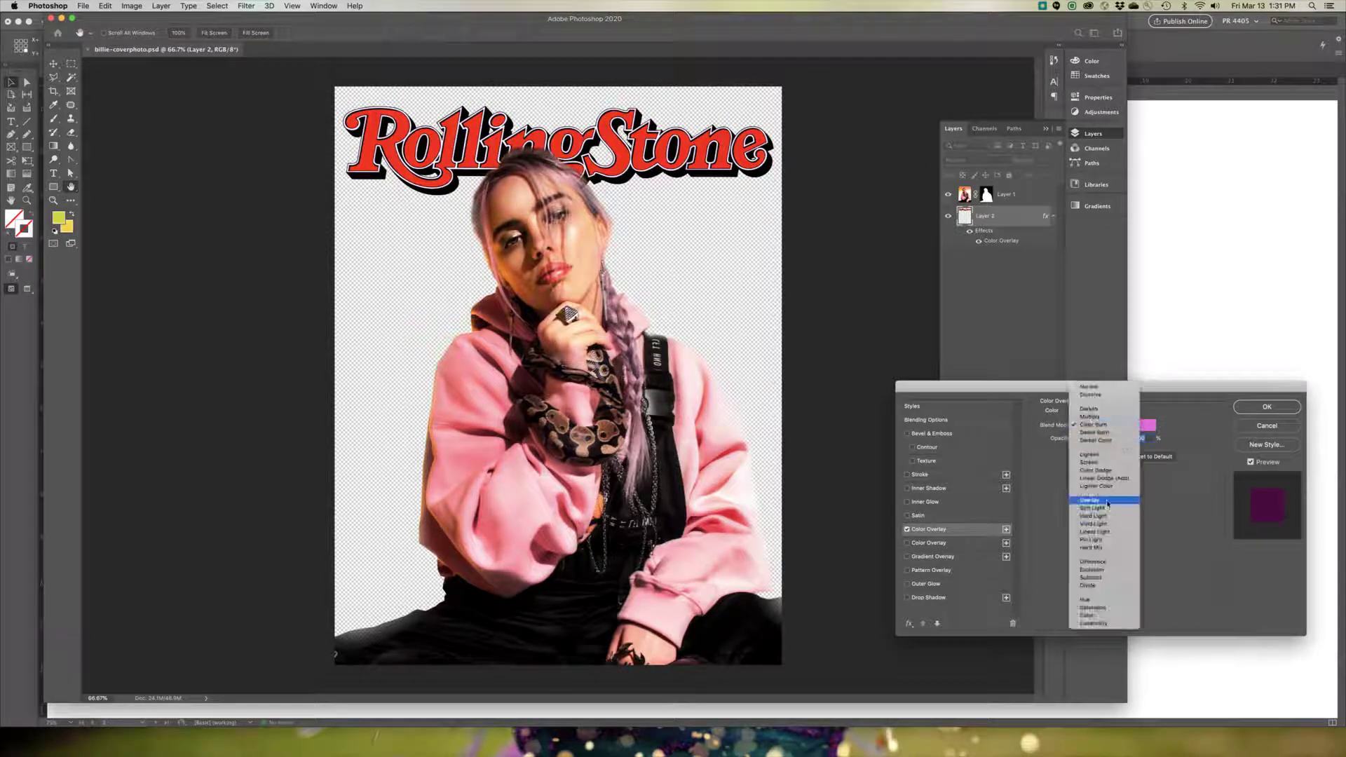
left_click(1108, 502)
left_click(1105, 425)
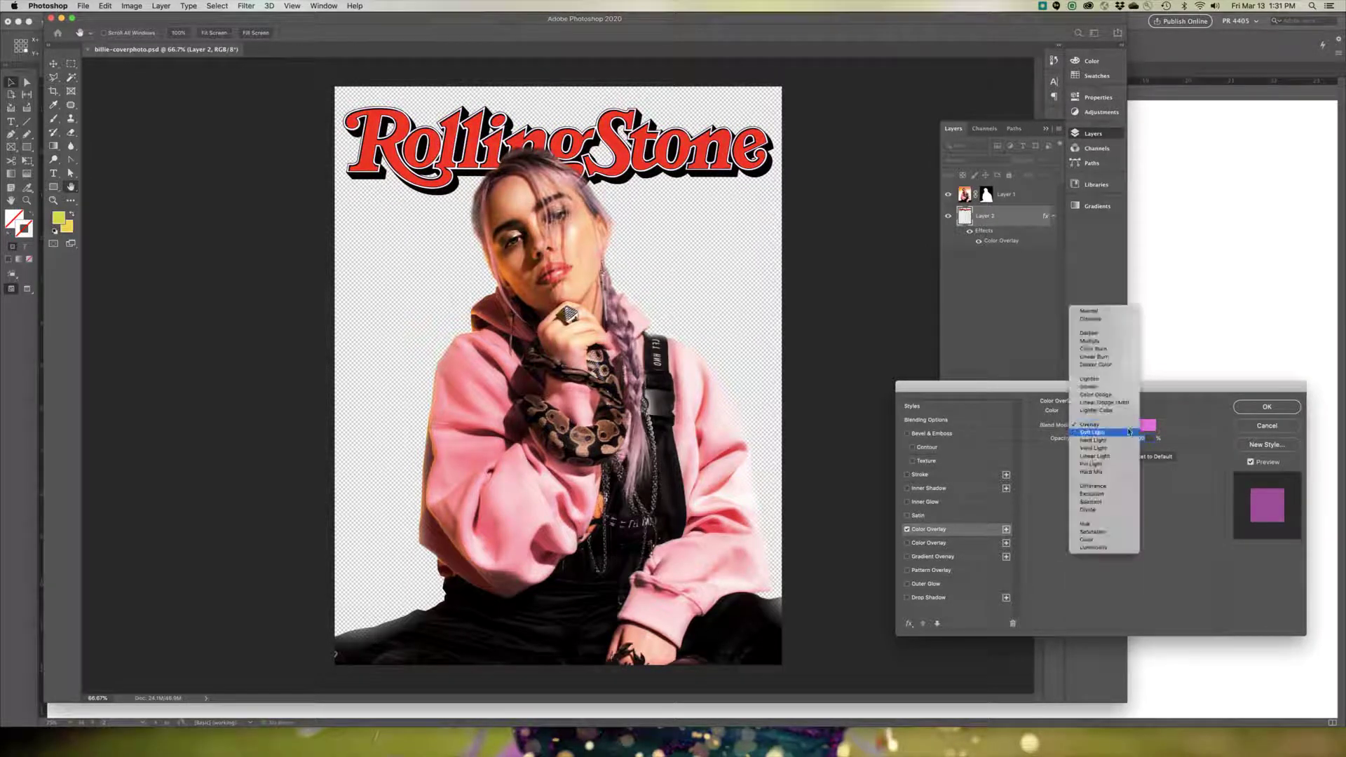
left_click(1107, 311)
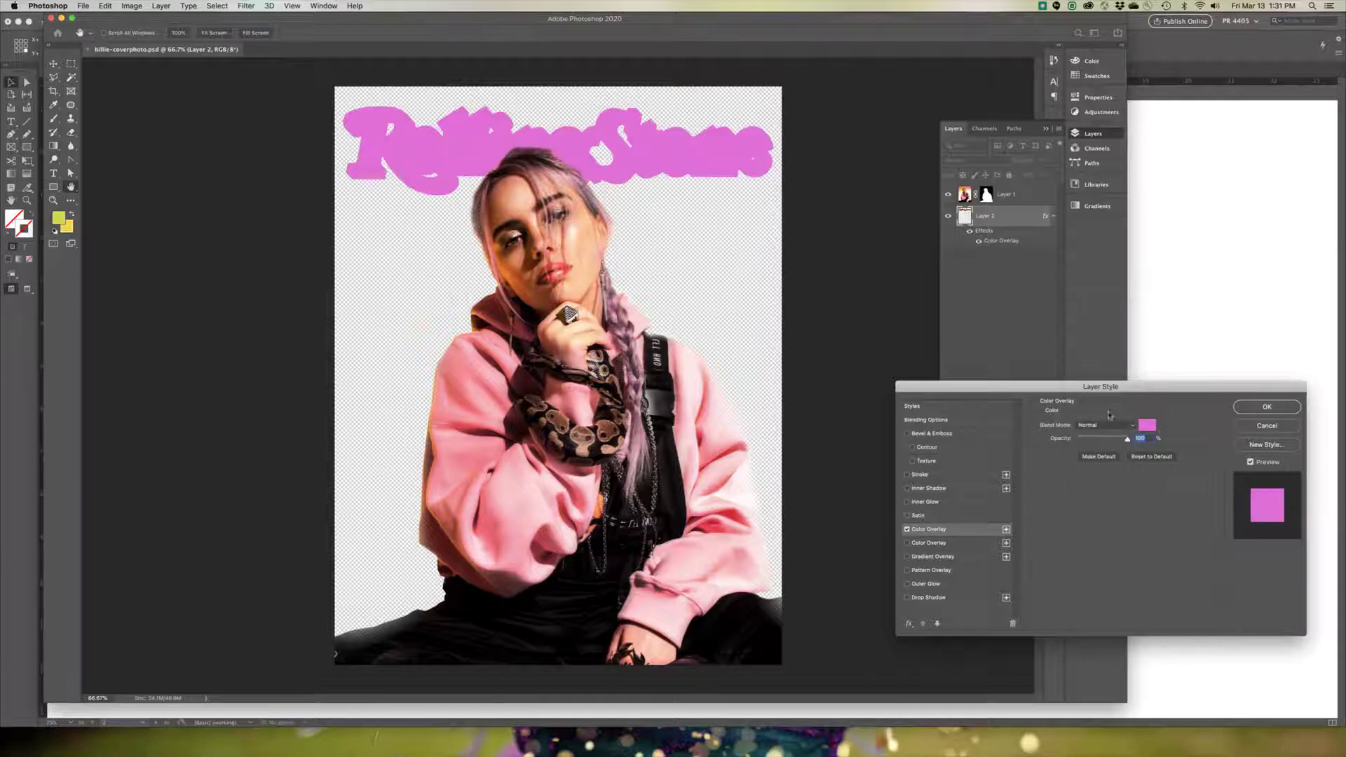
left_click_drag(1128, 441, 1108, 441)
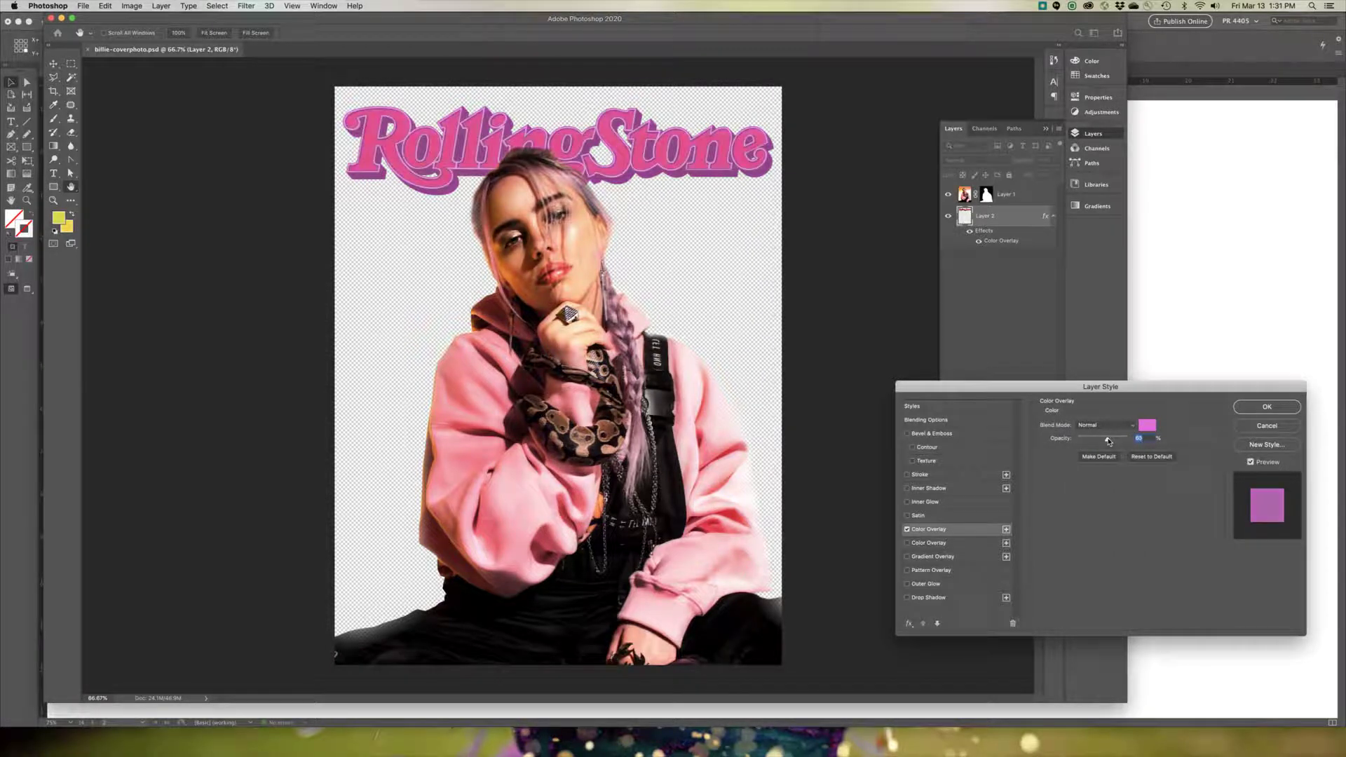
Try the Darken, Color Burn, Darker Color, Screen and Color Dodge blend modes on the nameplate's Color Overlay
left_click(1120, 427)
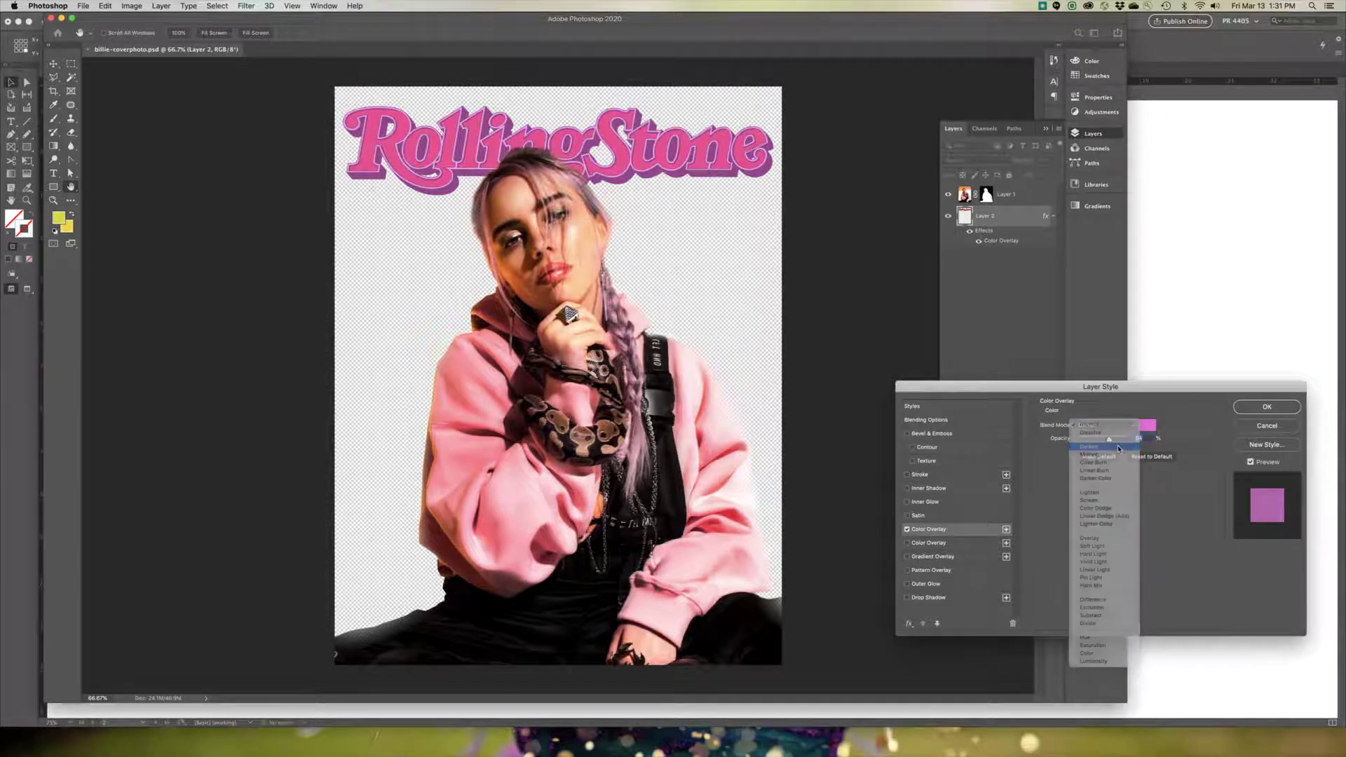
left_click(1119, 449)
left_click(1127, 426)
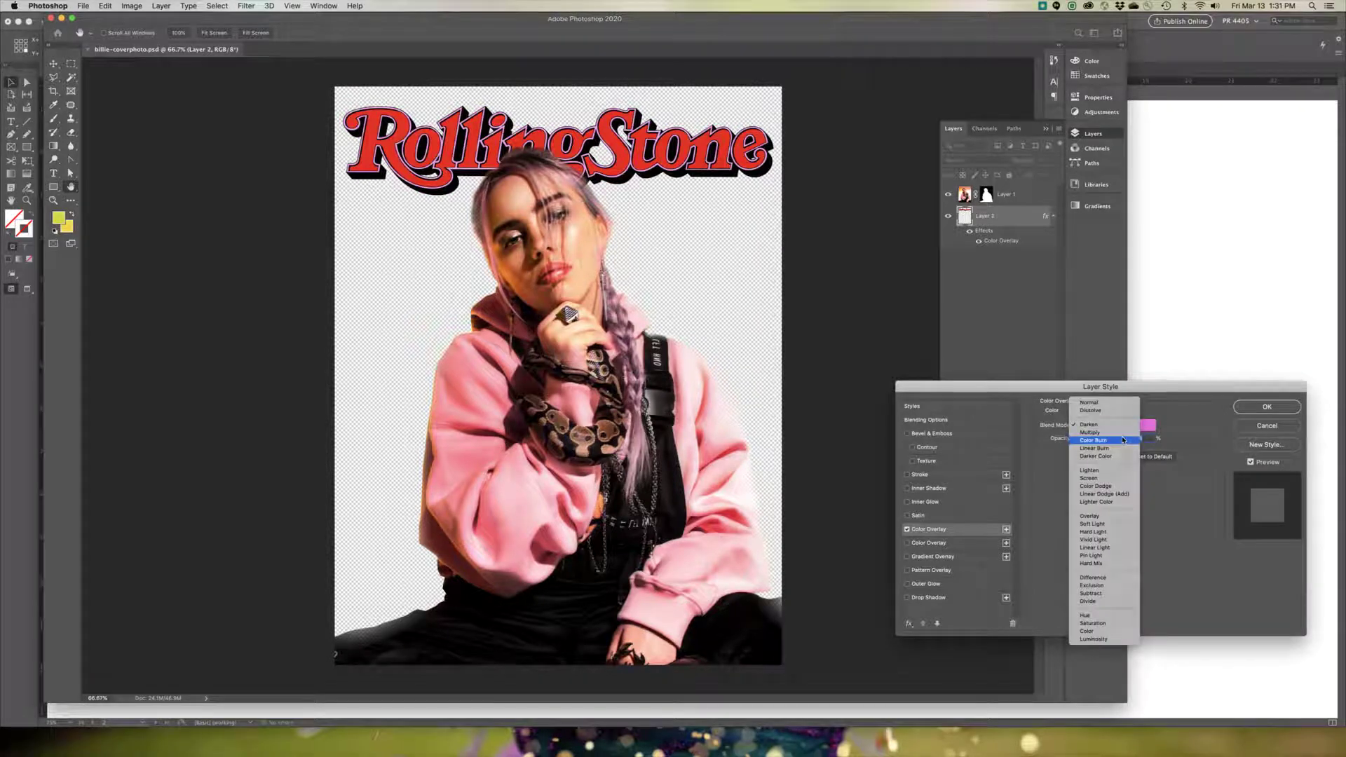
left_click(1122, 442)
left_click(1127, 426)
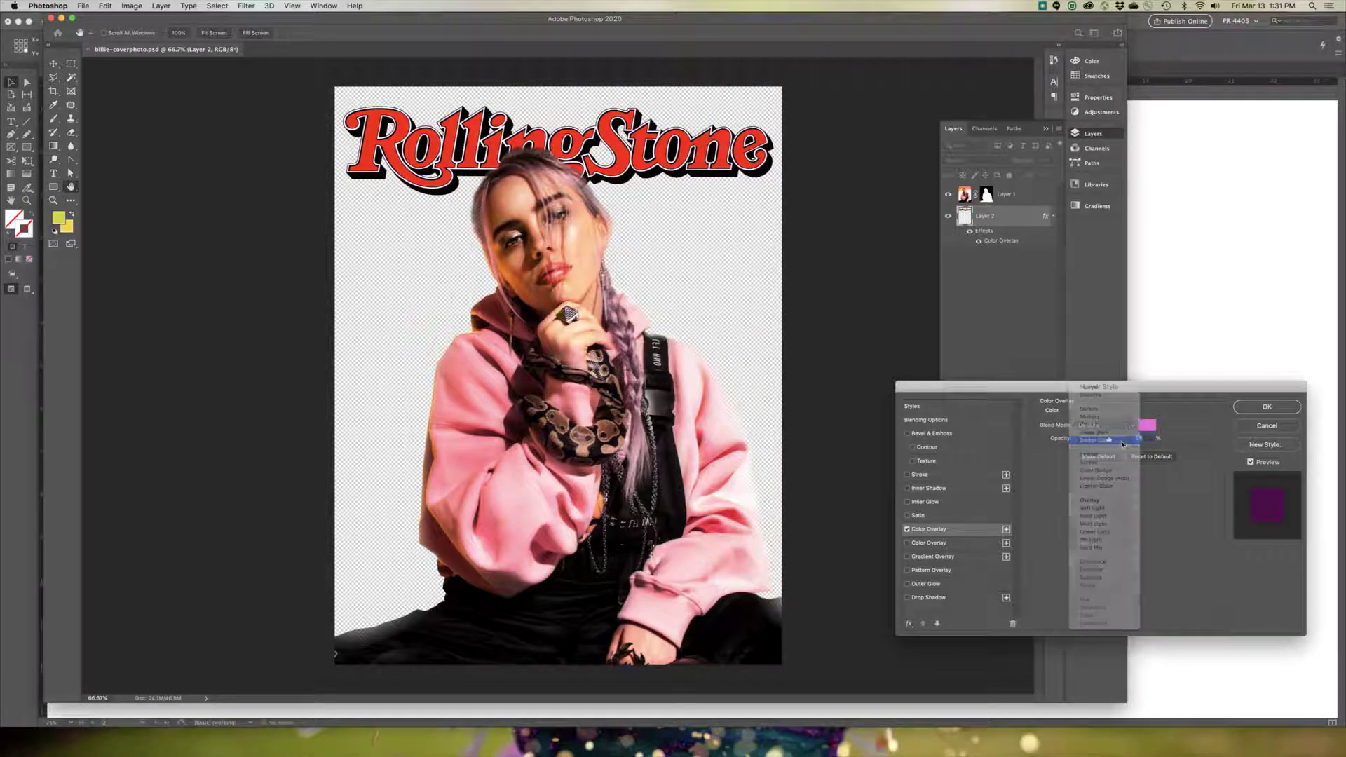
left_click(1122, 440)
left_click(1127, 426)
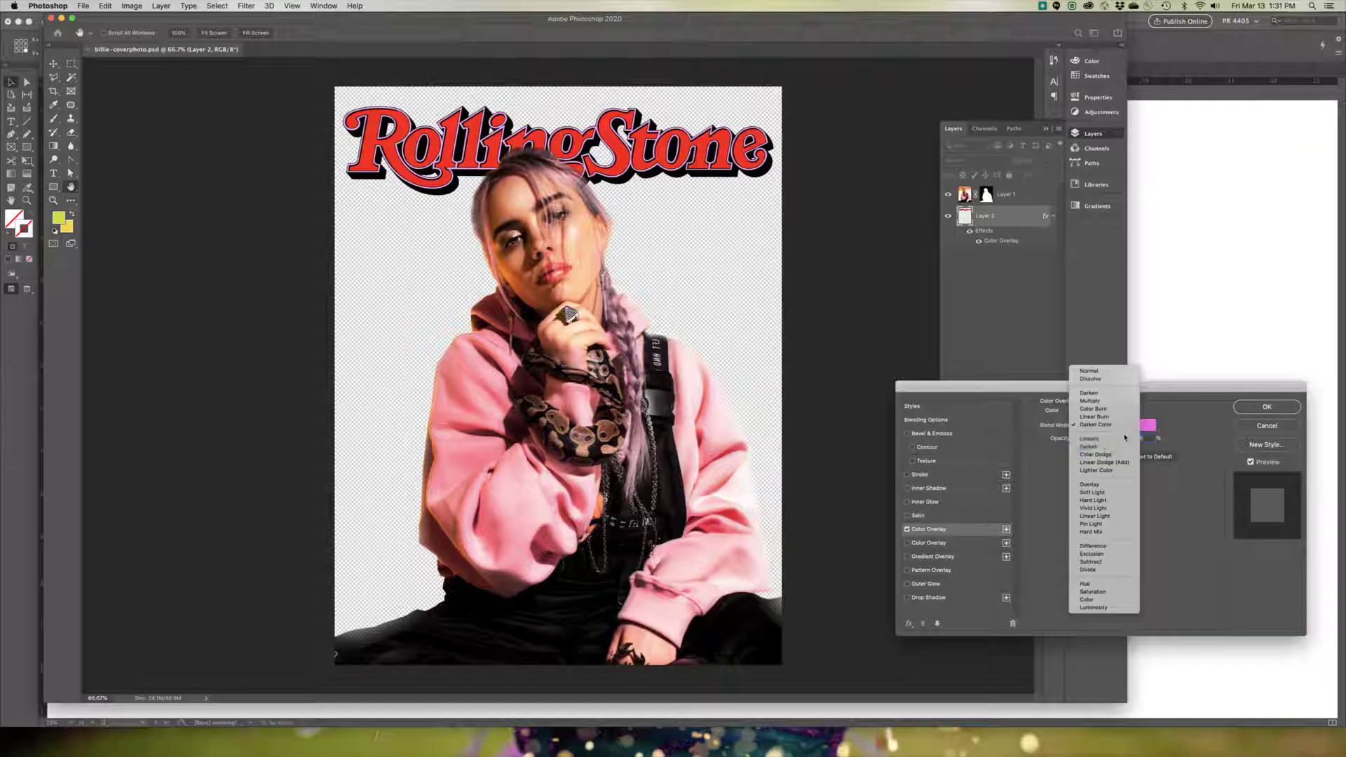
left_click(1121, 447)
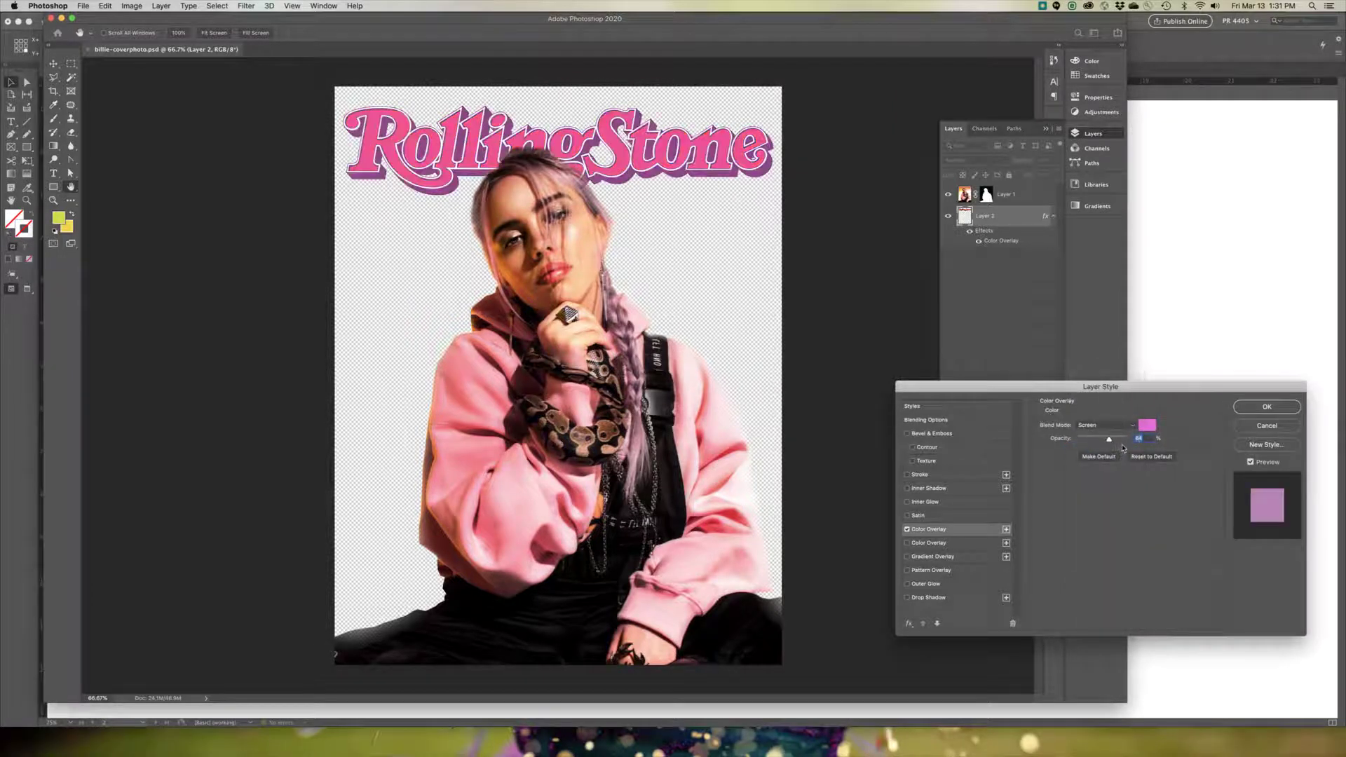
left_click(1120, 426)
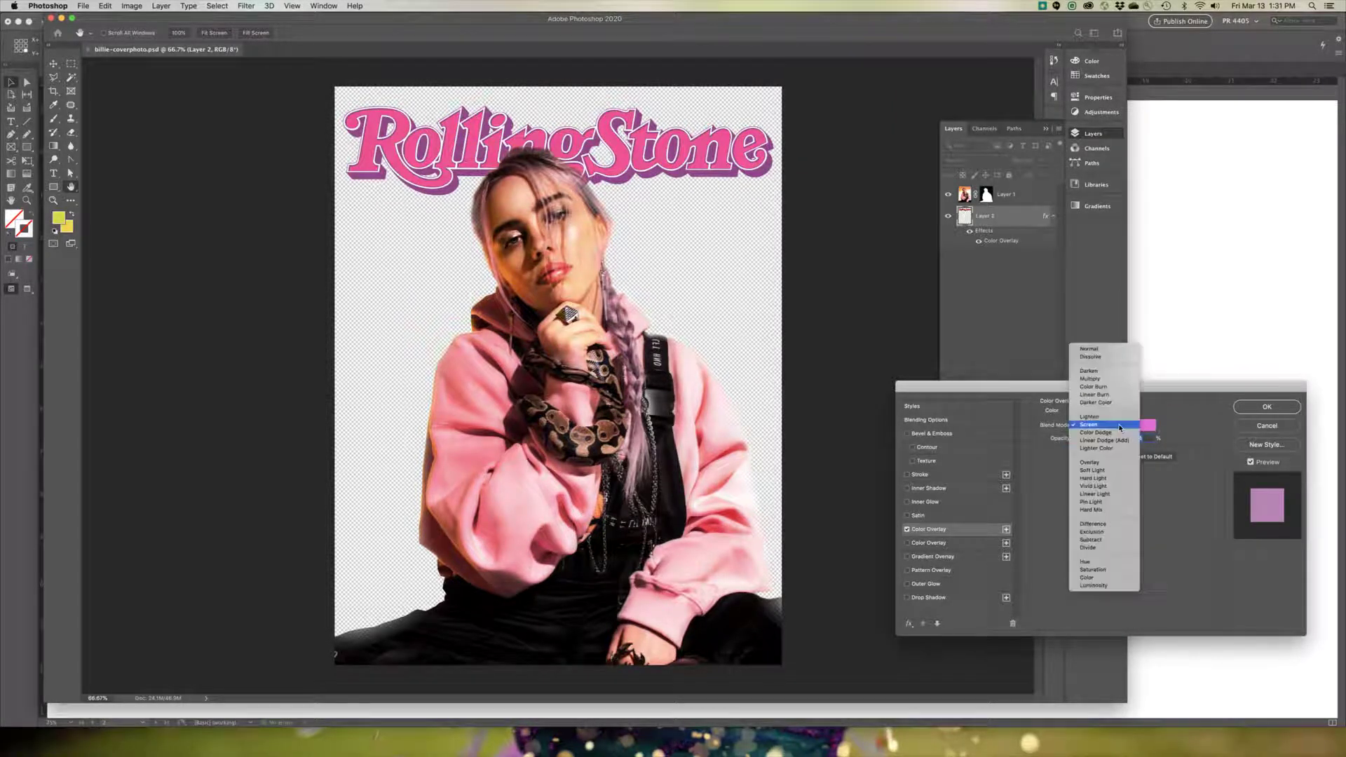
left_click(1120, 432)
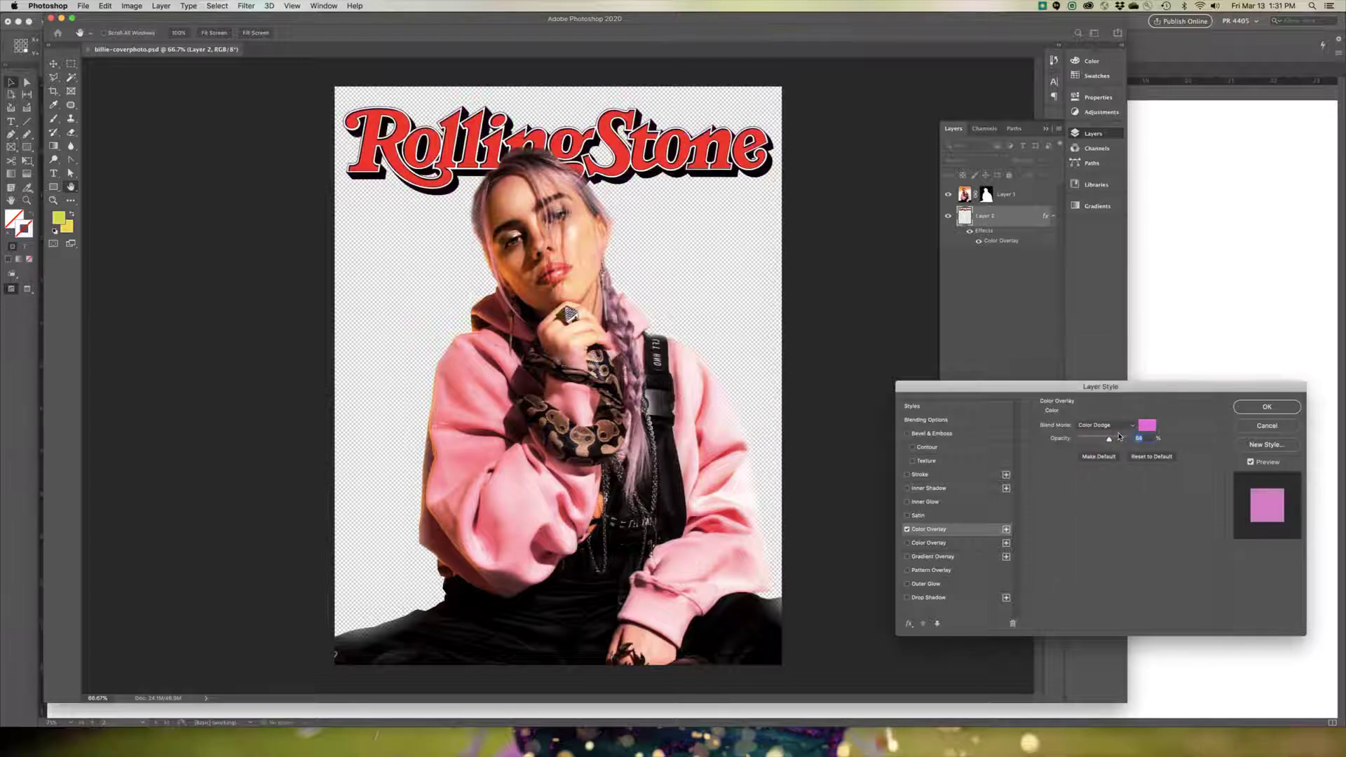
Try the Overlay, Soft Light, Hard Light and Vivid Light blend modes on the nameplate's Color Overlay
left_click(1120, 427)
left_click(1120, 455)
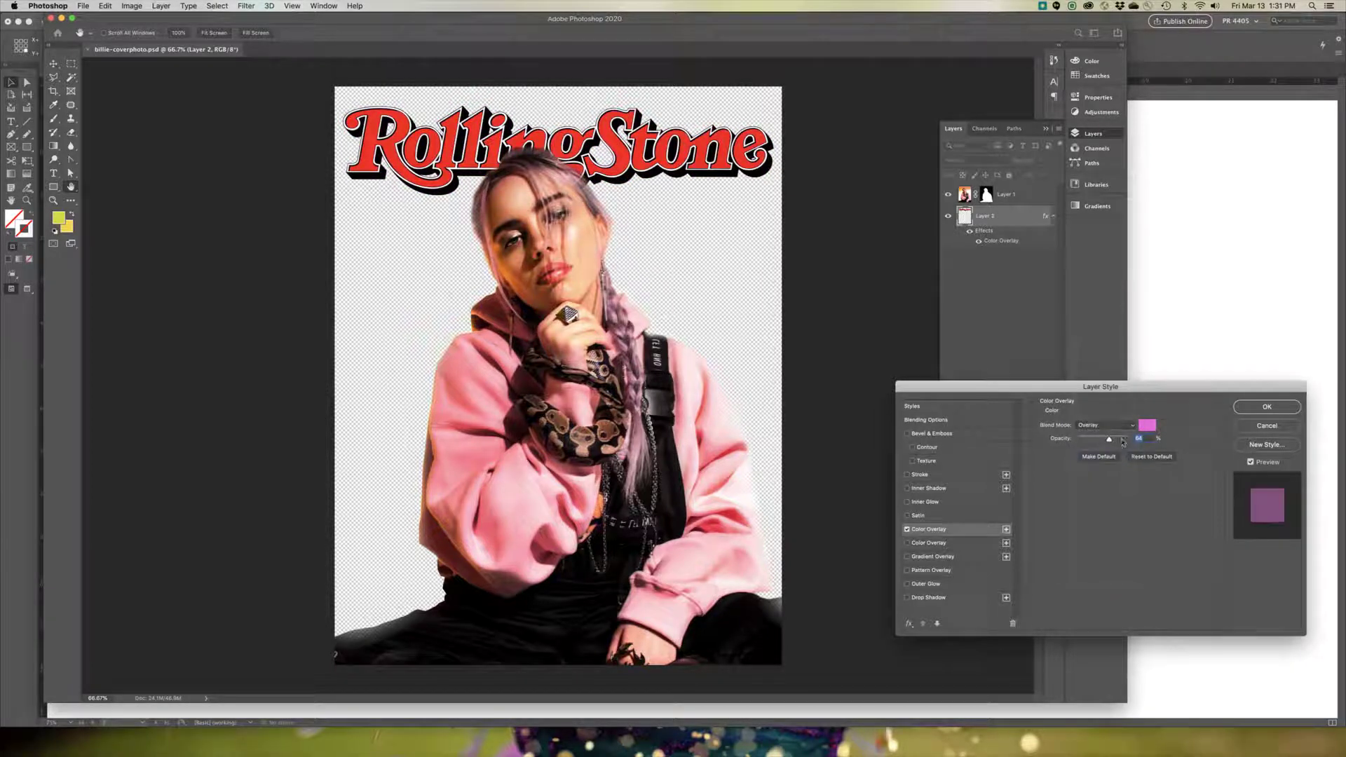
left_click(1123, 428)
left_click(1122, 432)
left_click(1122, 426)
left_click(1121, 434)
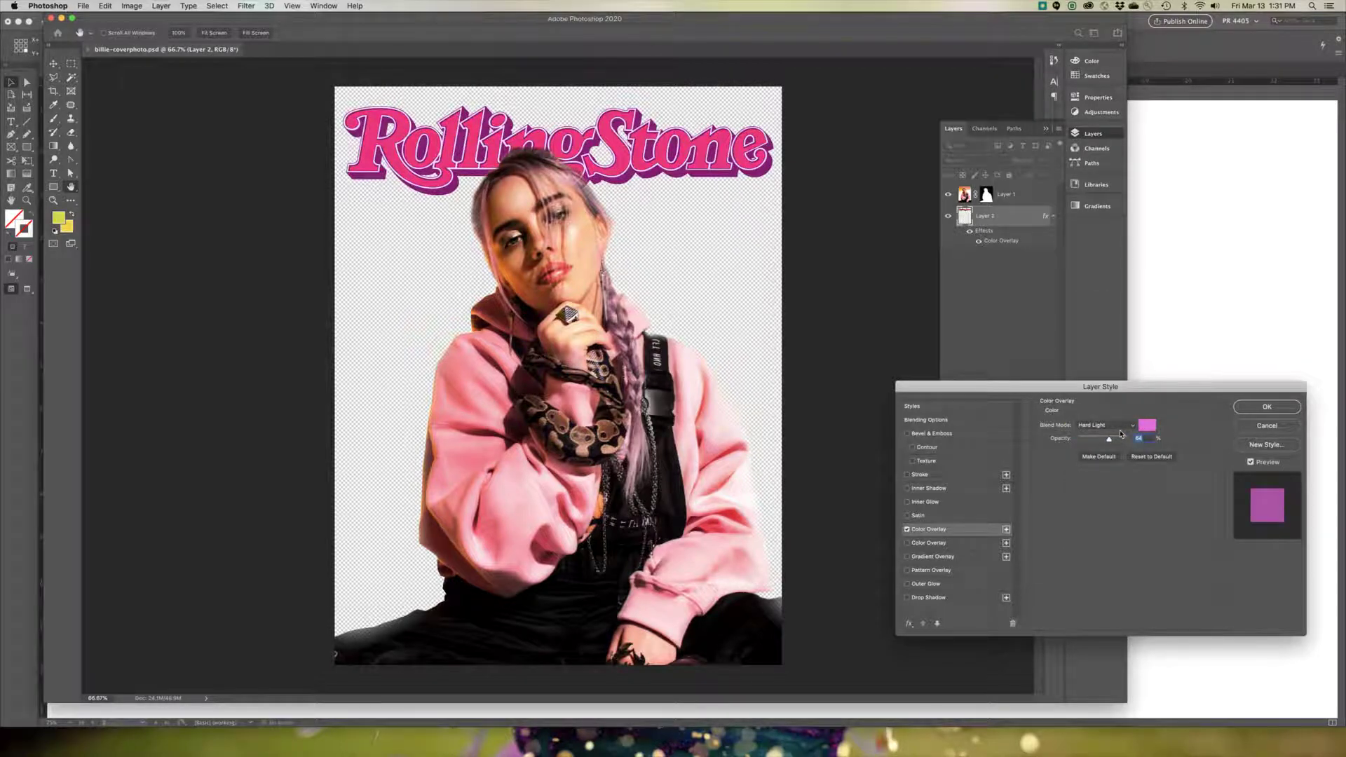
left_click(1120, 434)
left_click(1121, 434)
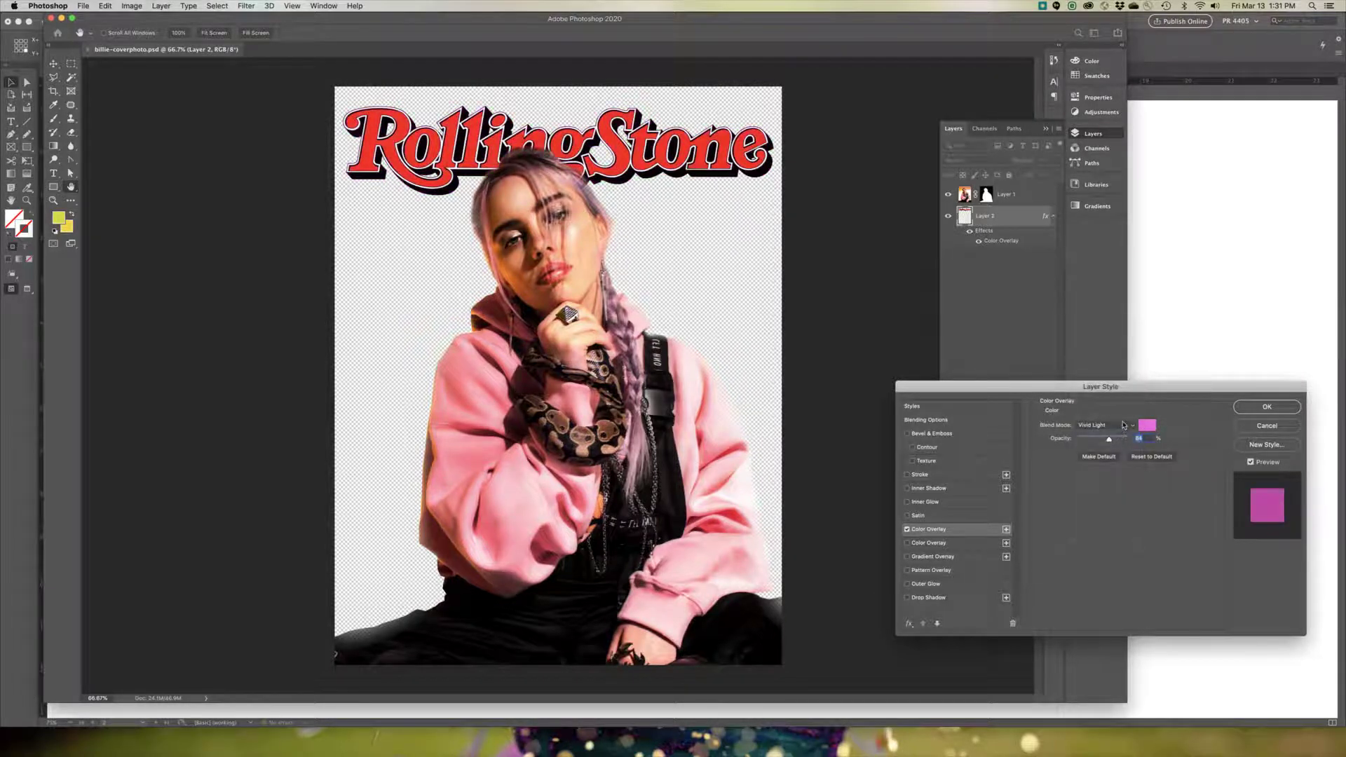
Try the Difference, Exclusion and Subtract blend modes on the nameplate's Color Overlay
left_click(1123, 424)
left_click(1120, 463)
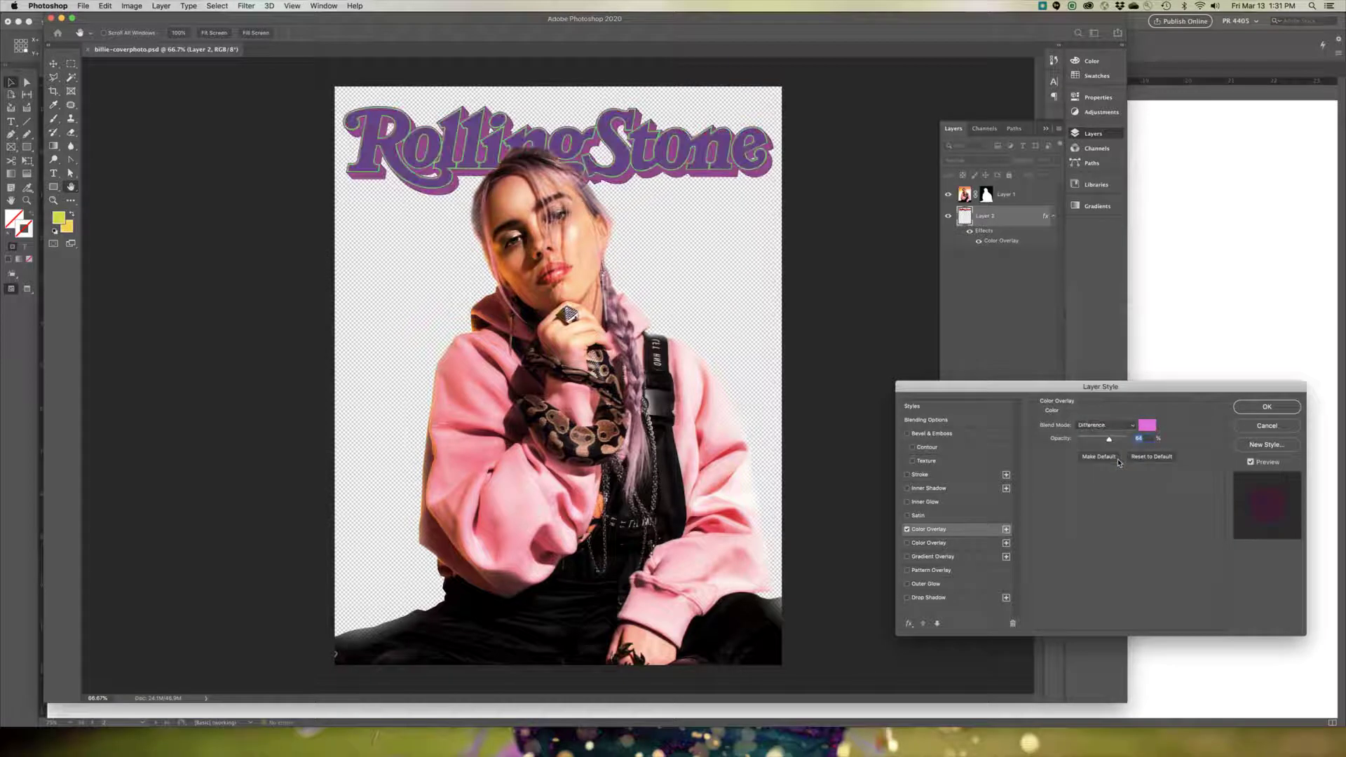
left_click(1122, 426)
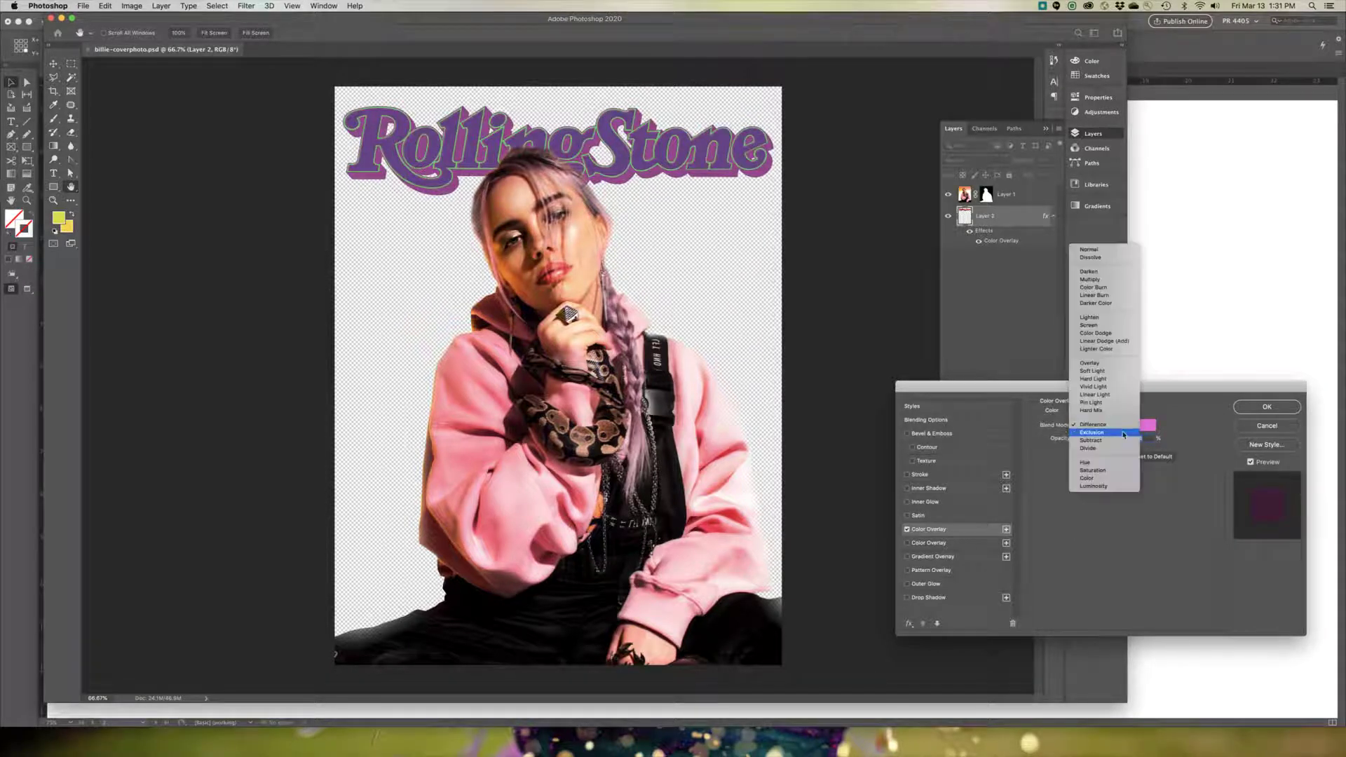
left_click(1123, 434)
left_click(1125, 428)
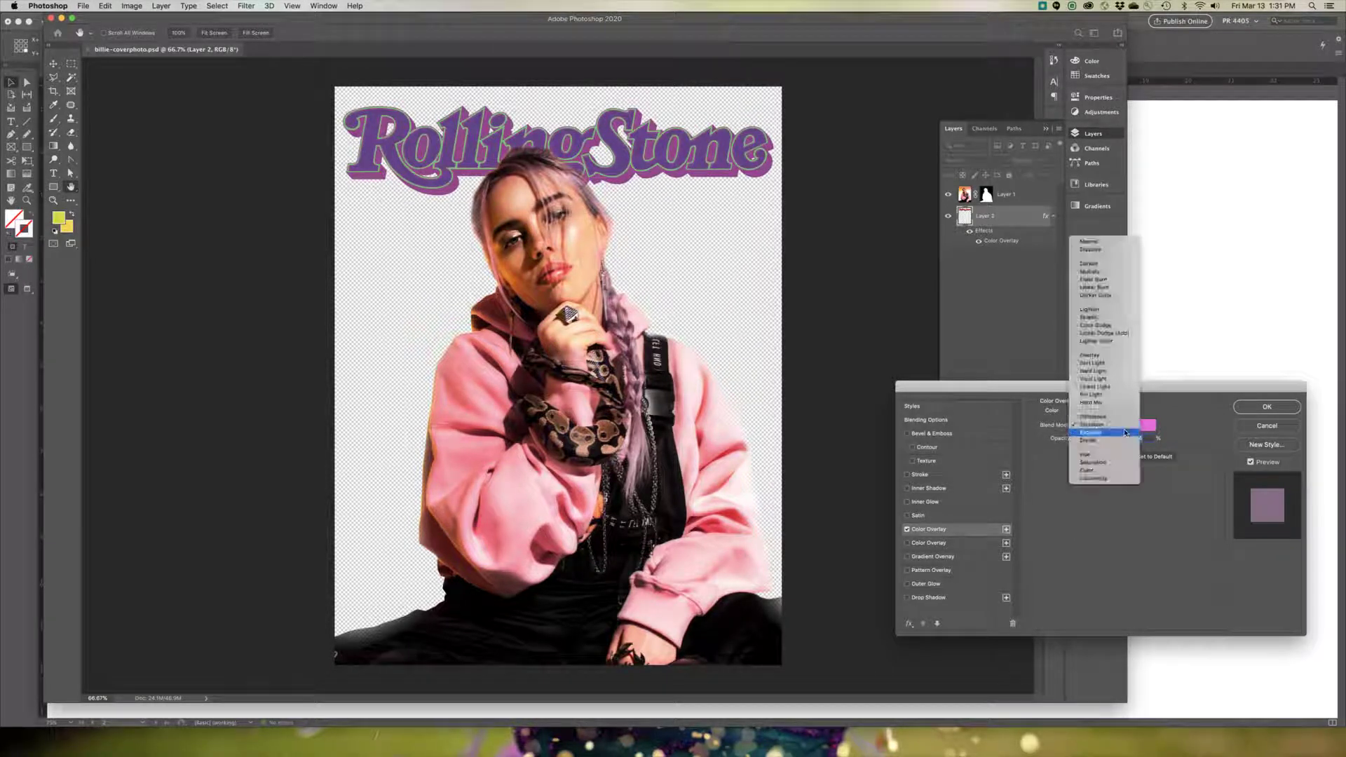
left_click(1119, 432)
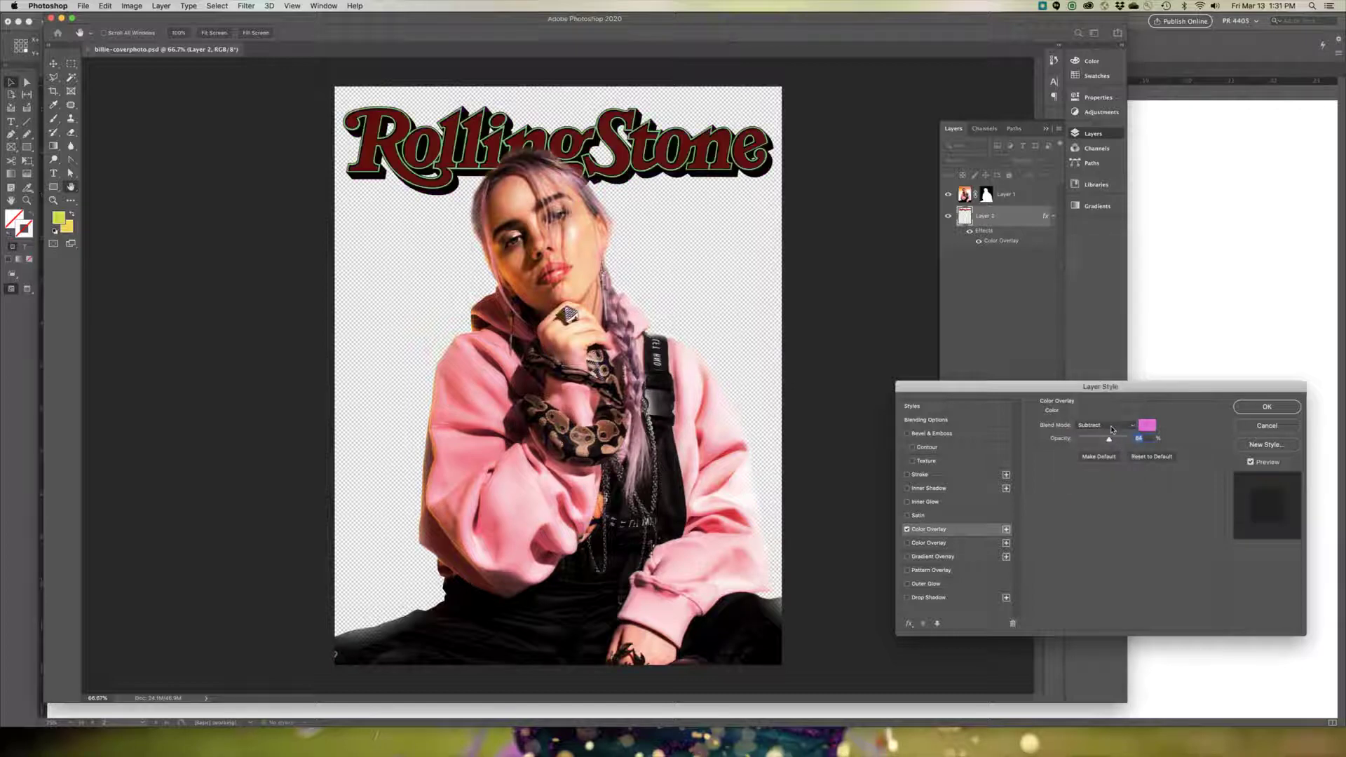
Set the nameplate's Color Overlay to the Hue blend mode and raise its opacity to 100%
left_click(1112, 429)
left_click(1110, 435)
left_click(1110, 435)
left_click(1109, 441)
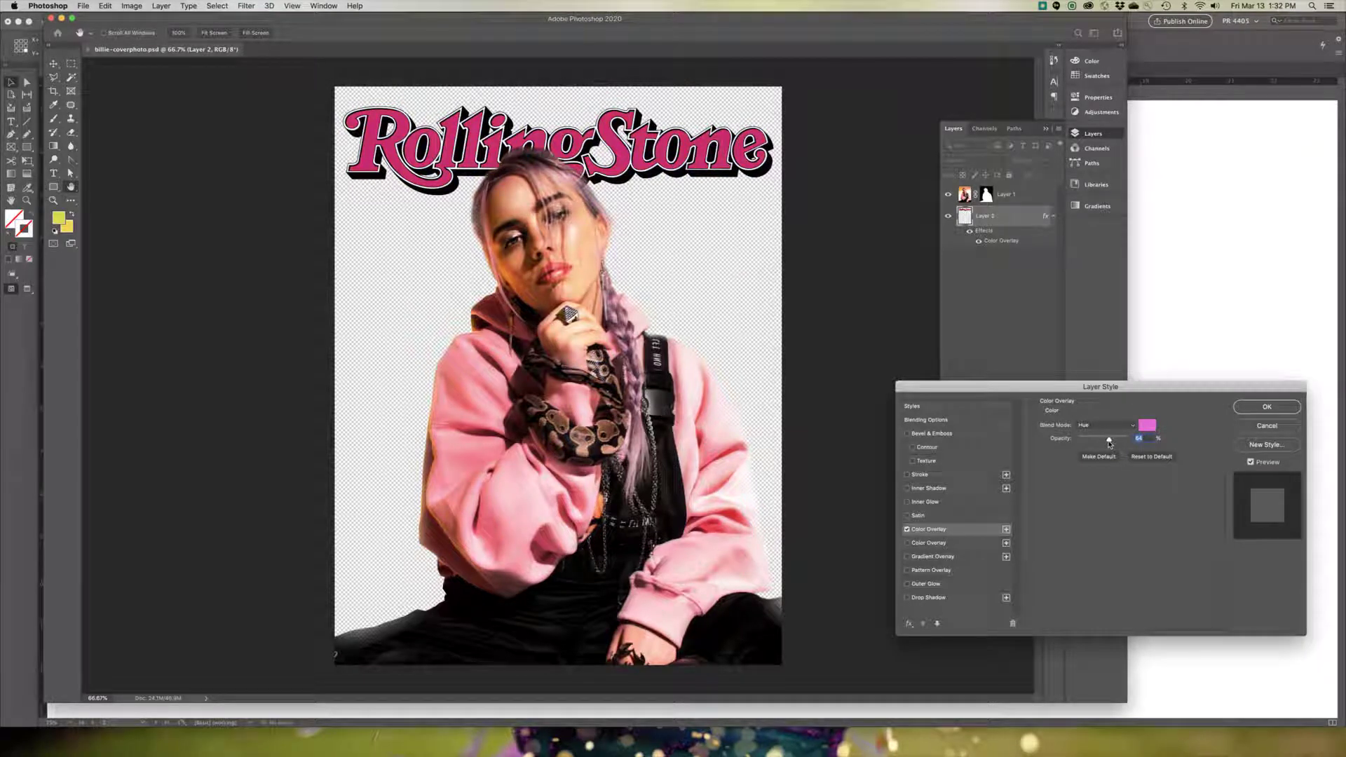
left_click_drag(1110, 443, 1126, 436)
Change the Color Overlay colour of the nameplate to bright green (#2ce067)
left_click(1148, 426)
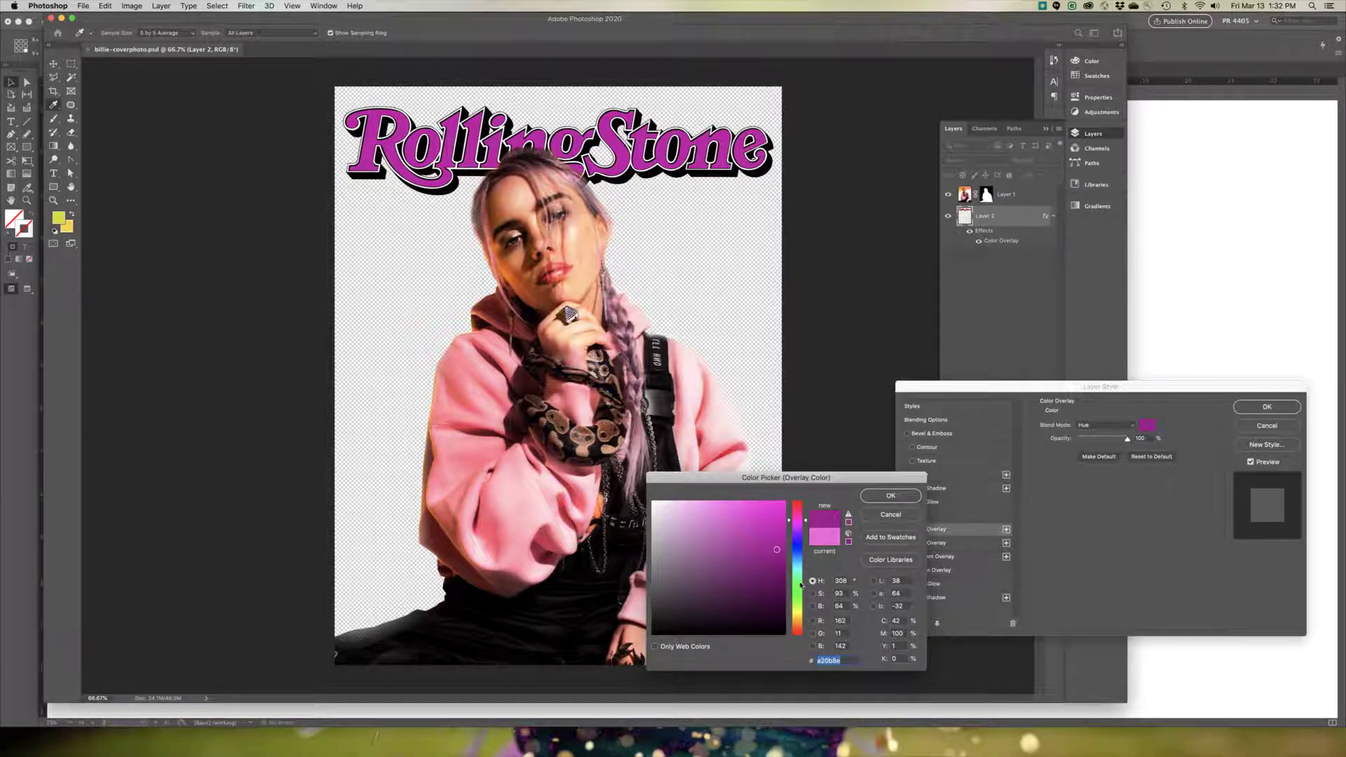
left_click(798, 583)
left_click(765, 504)
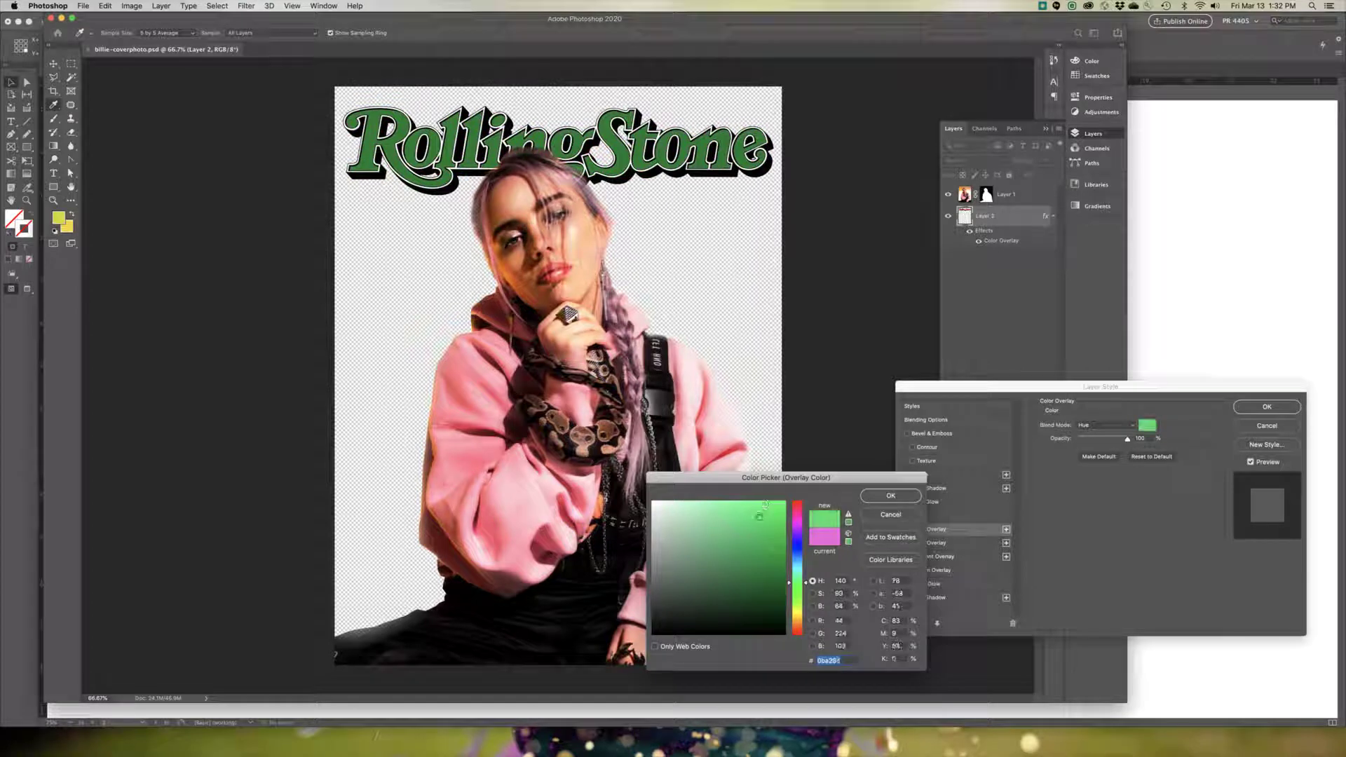
left_click(890, 496)
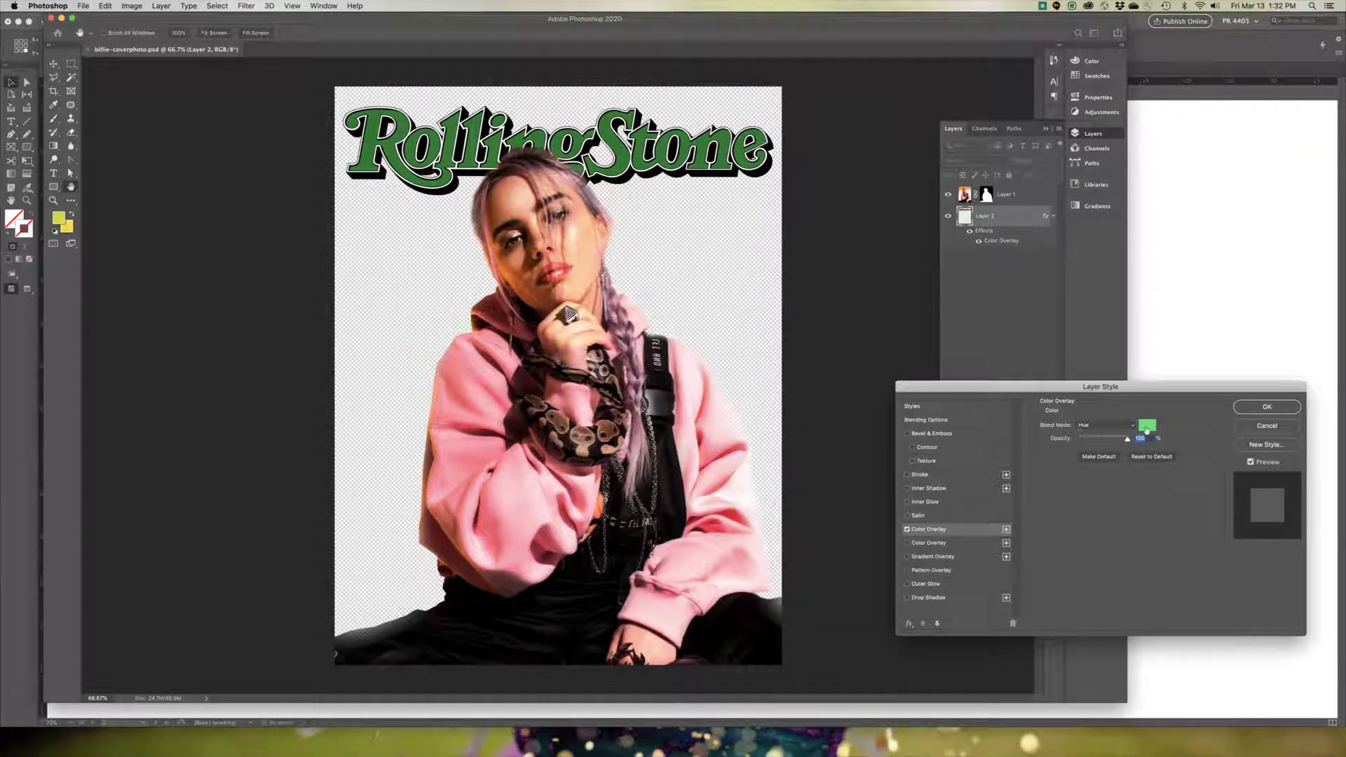
Change the Color Overlay colour to a bright light blue (#12d4f1) and apply the layer style
left_click(1148, 425)
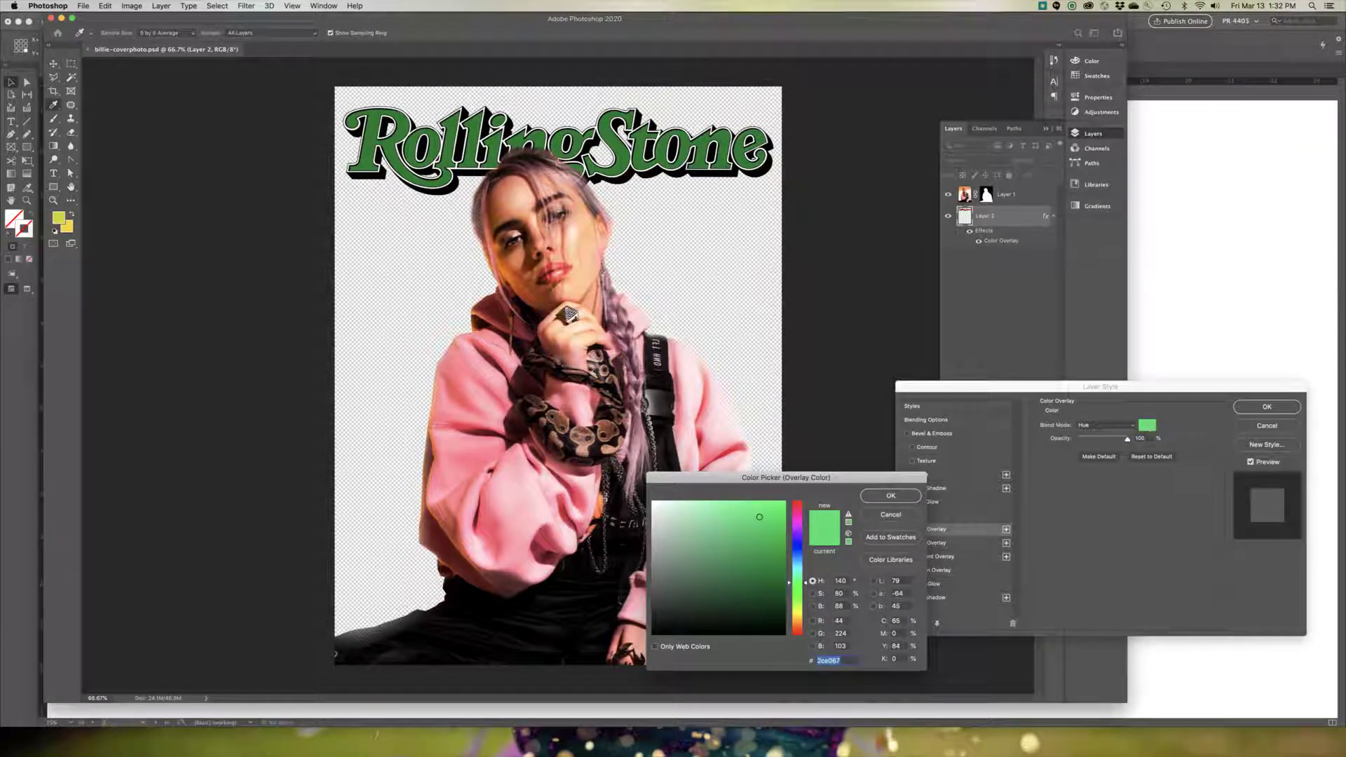
left_click(660, 526)
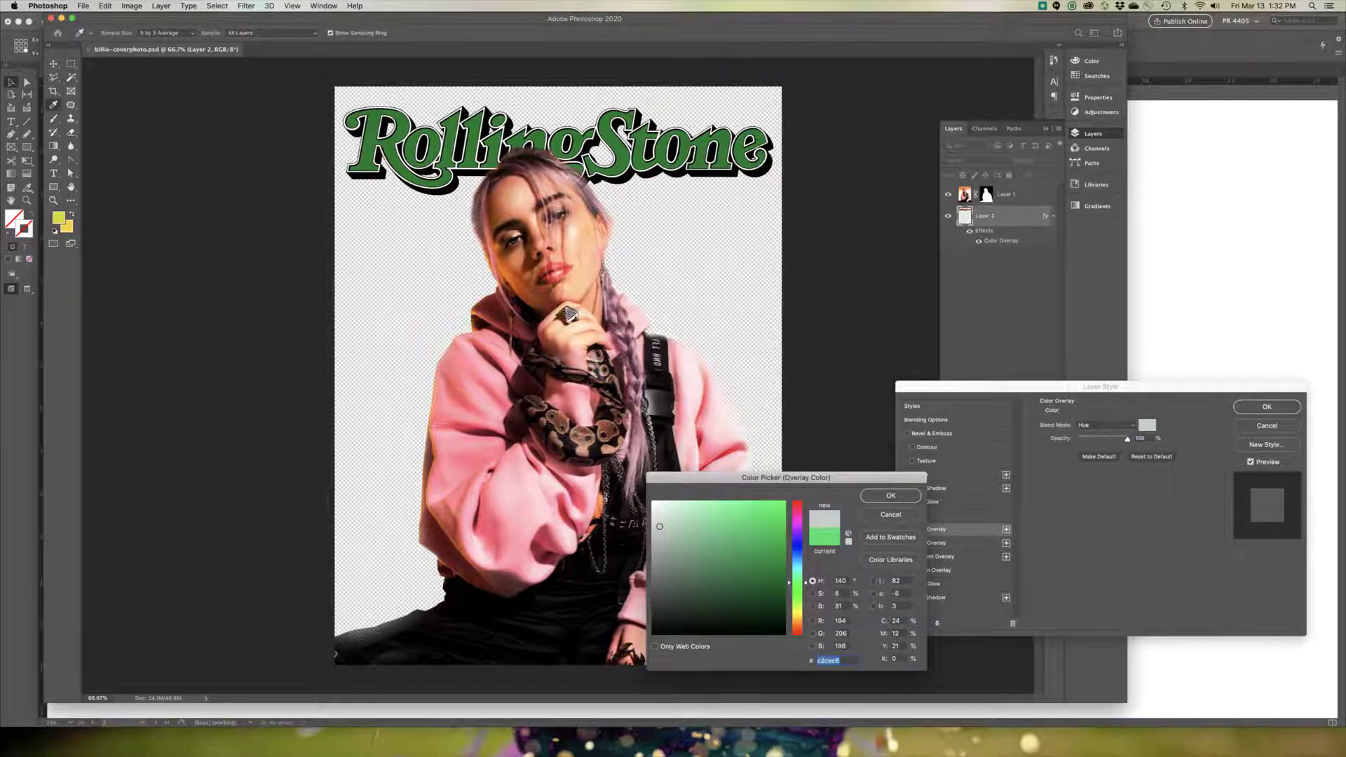
left_click(775, 507)
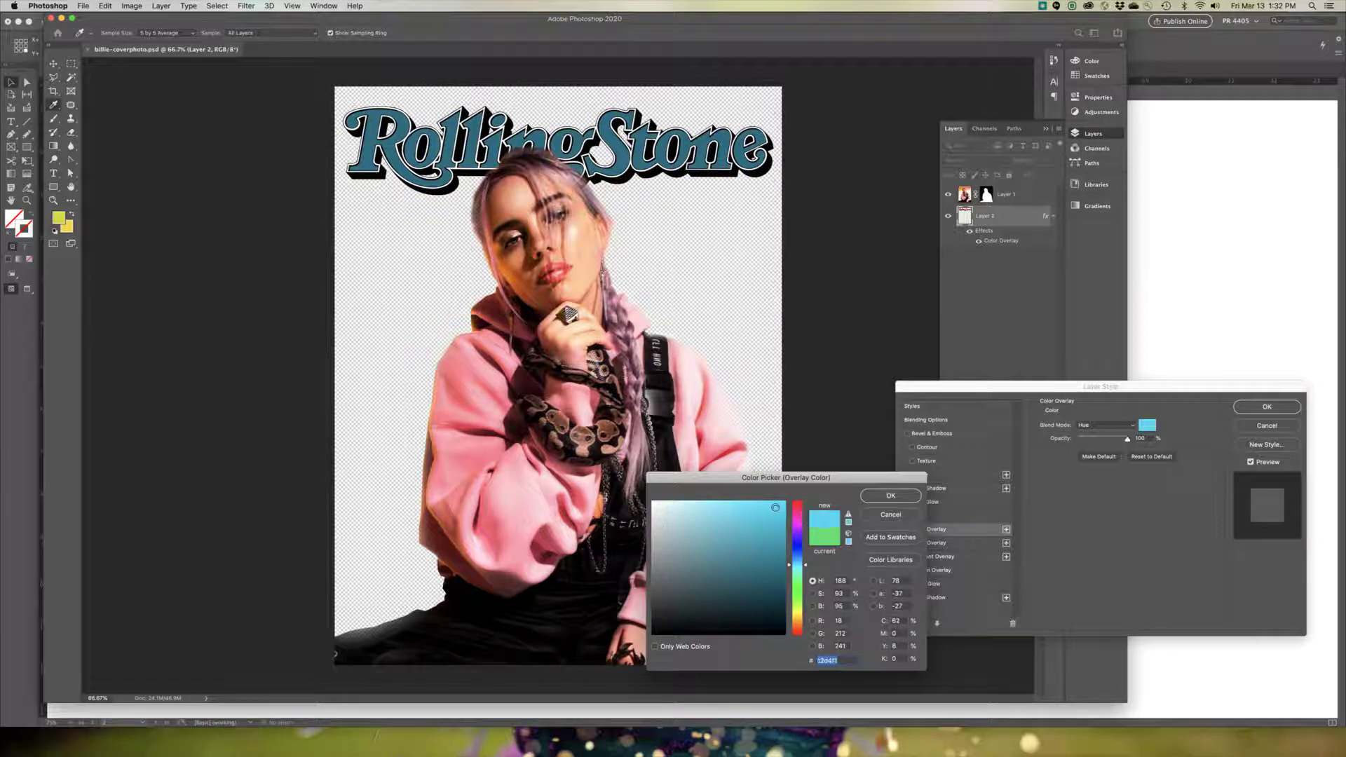
left_click(891, 496)
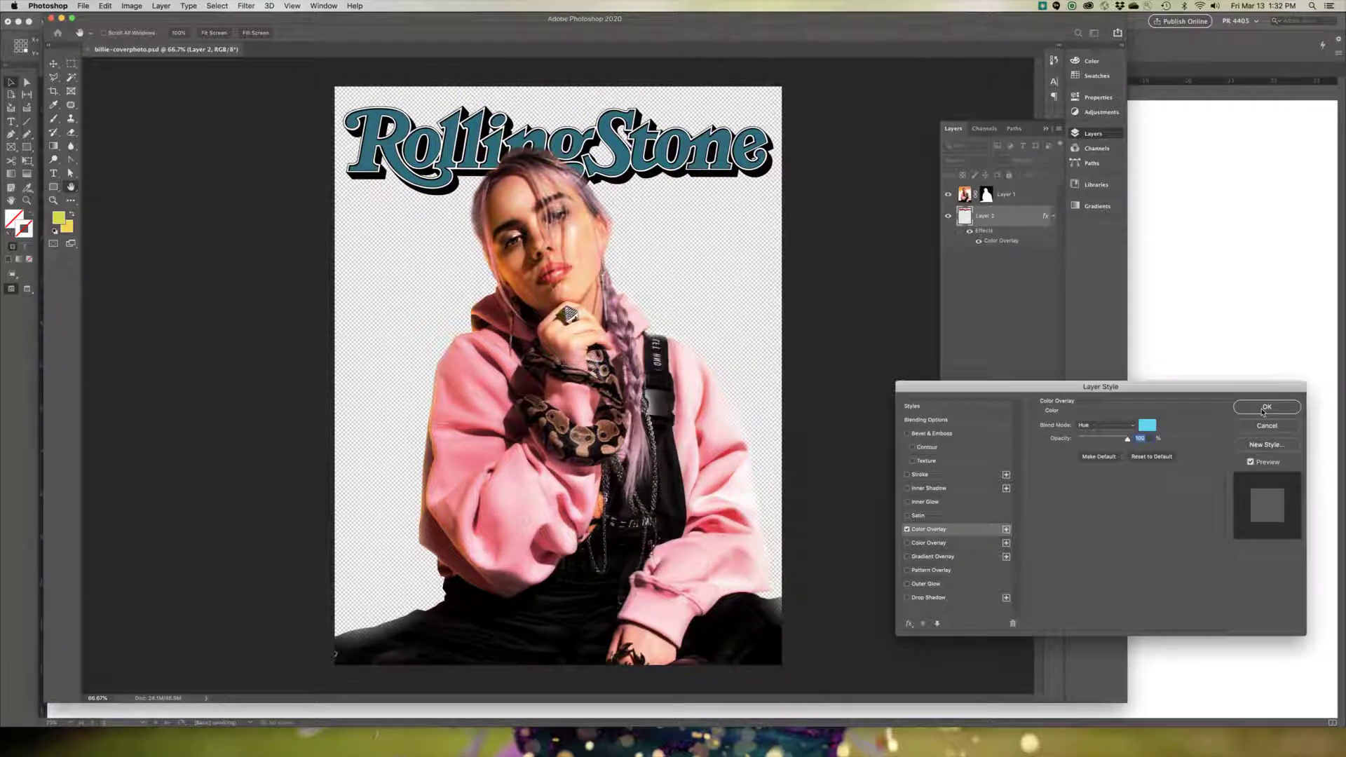
left_click(1264, 407)
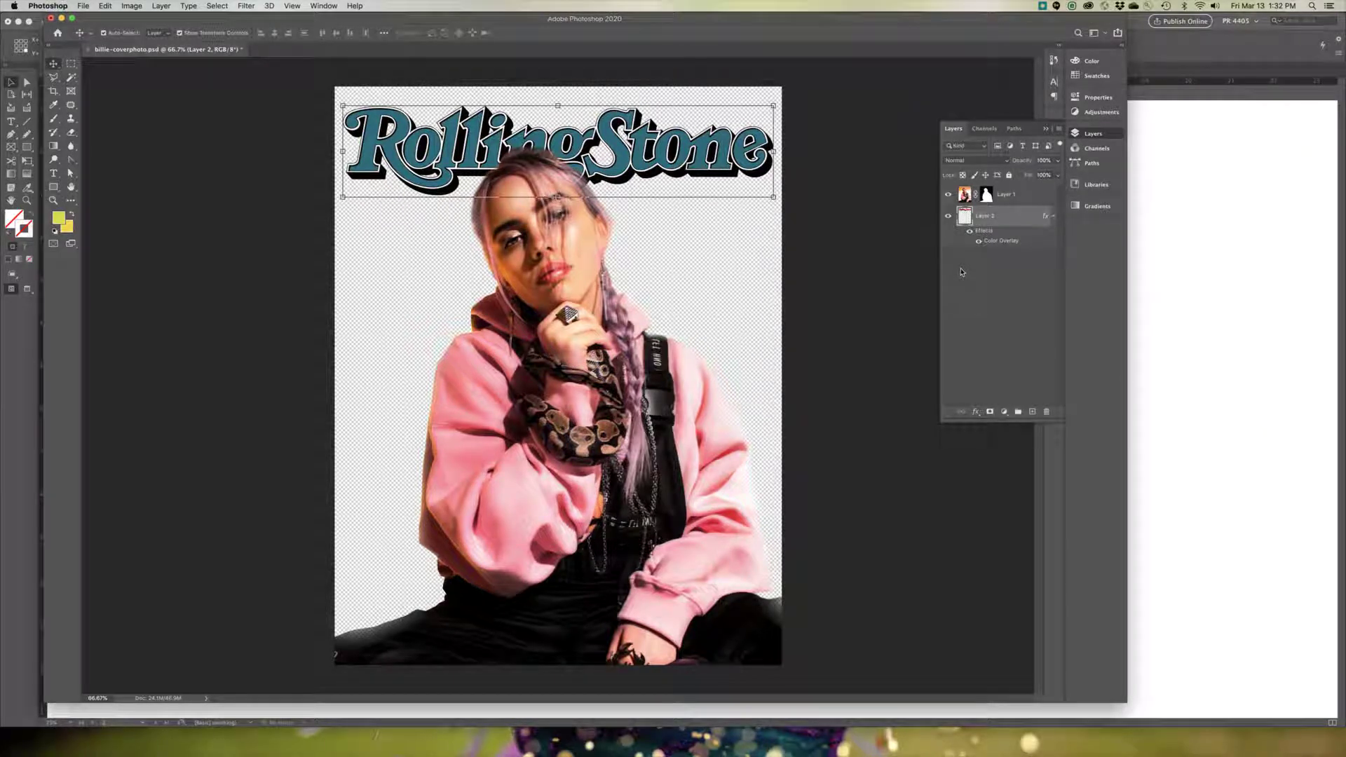
Deselect the nameplate layer, then hide and show its Color Overlay effect to compare the colours
left_click(964, 272)
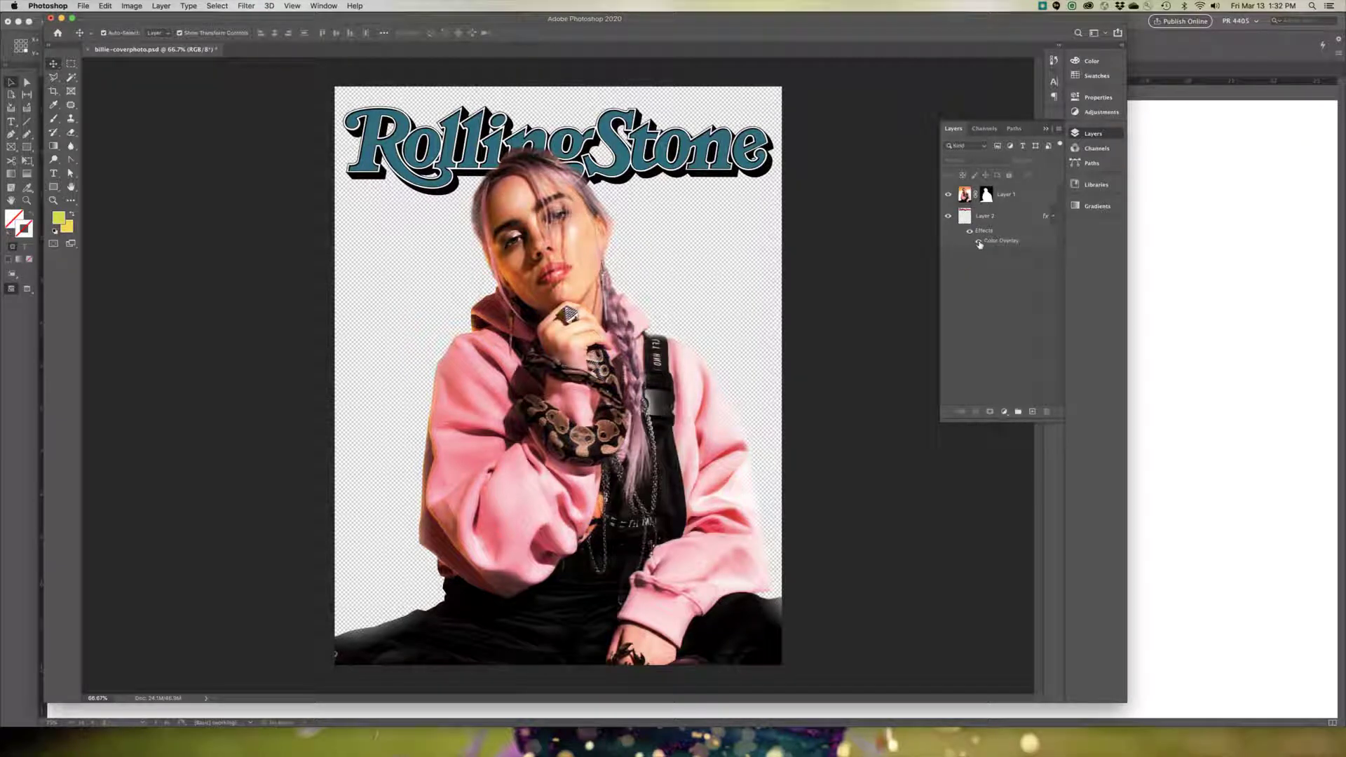
left_click(979, 242)
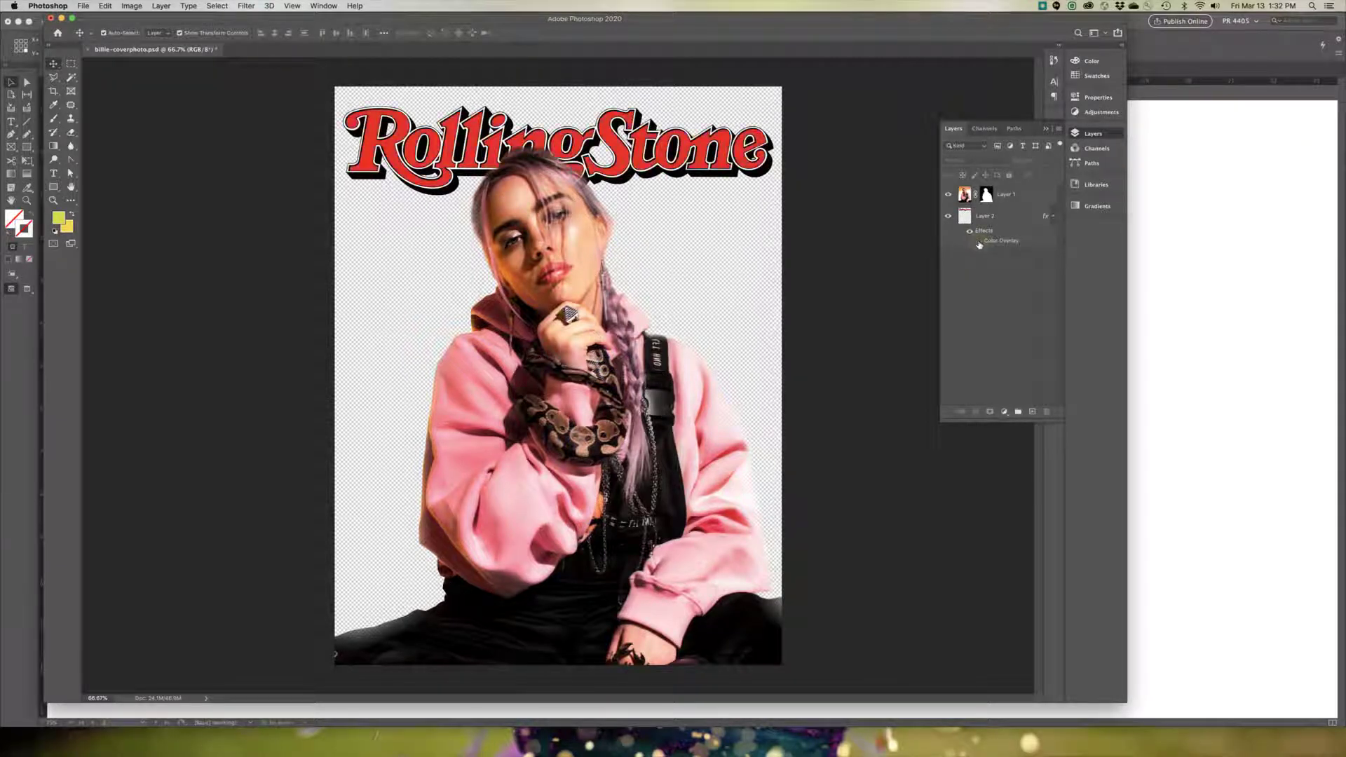
left_click(978, 241)
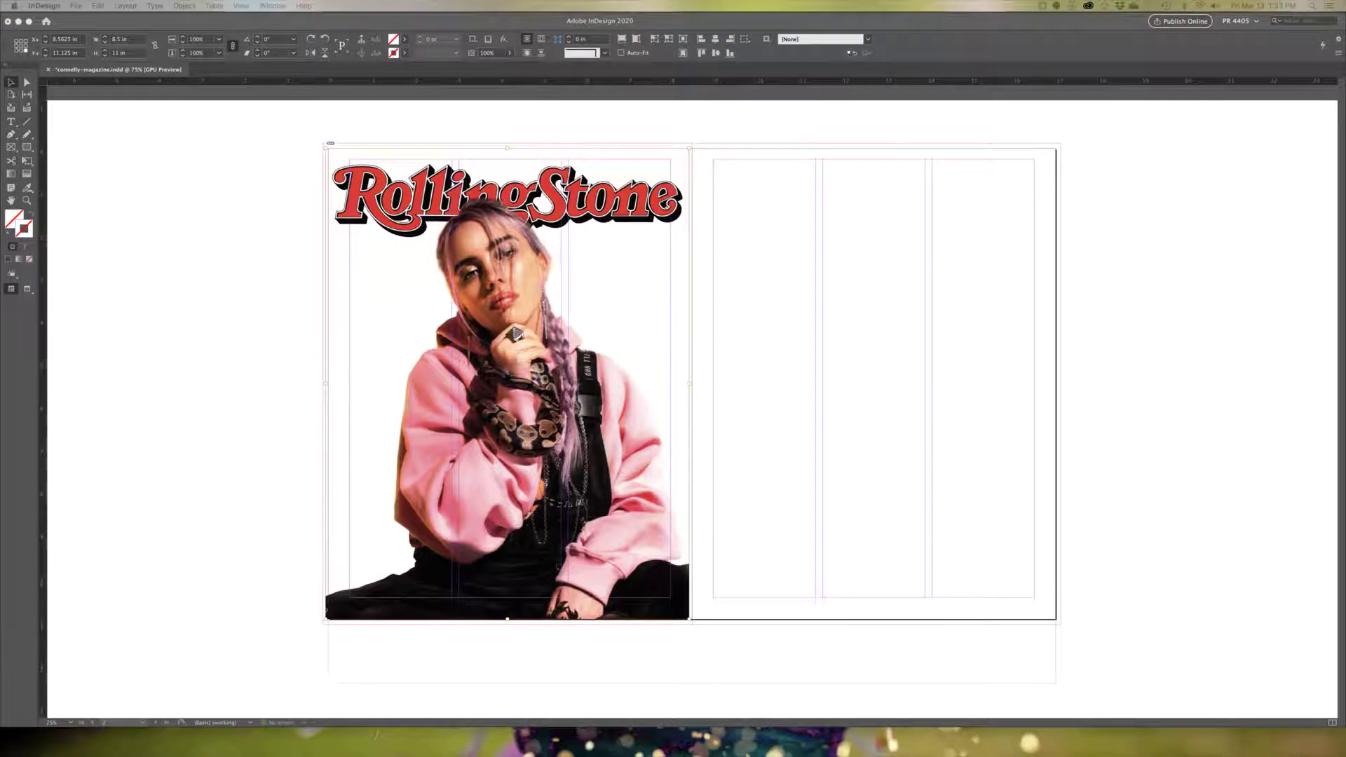
Switch to a Chrome window and search Google Images for "vogue nameplate"
left_click_drag(1173, 273, 1042, 235)
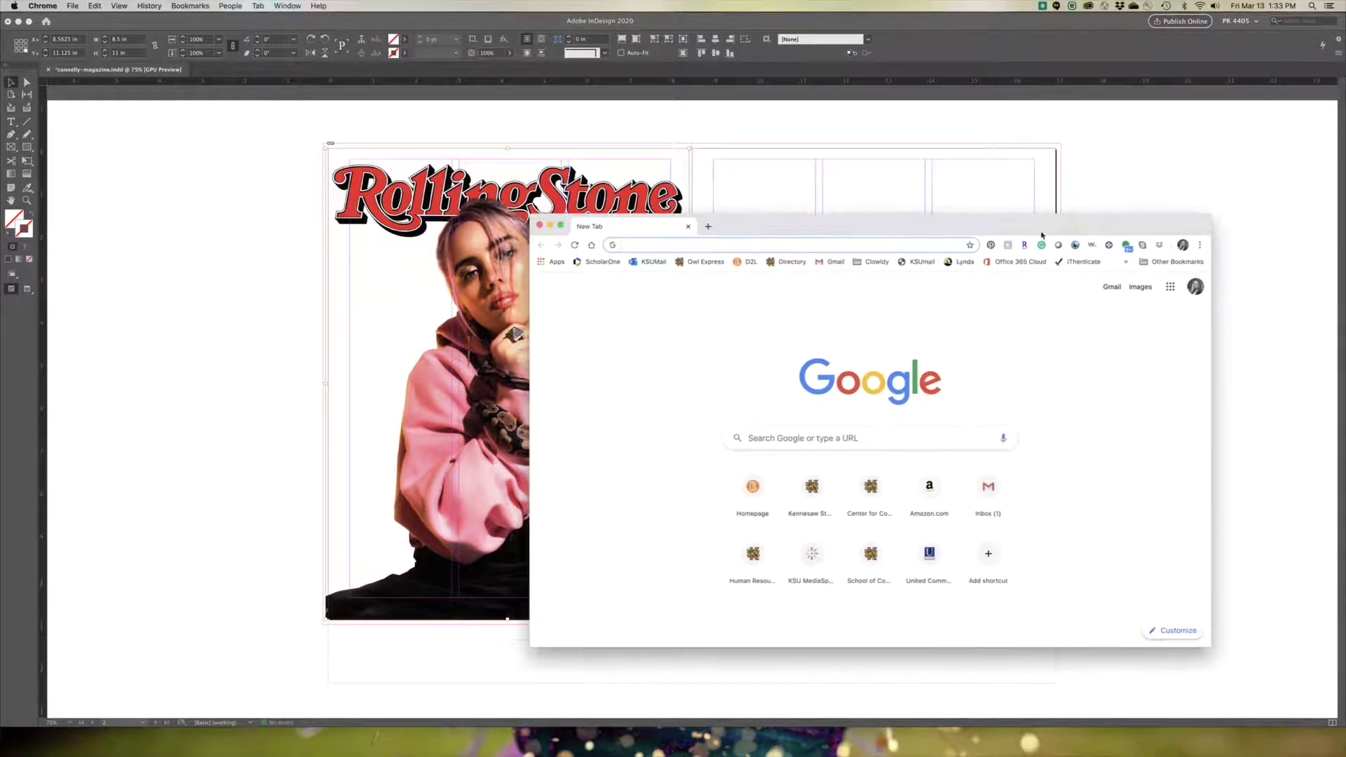
type("vogue n")
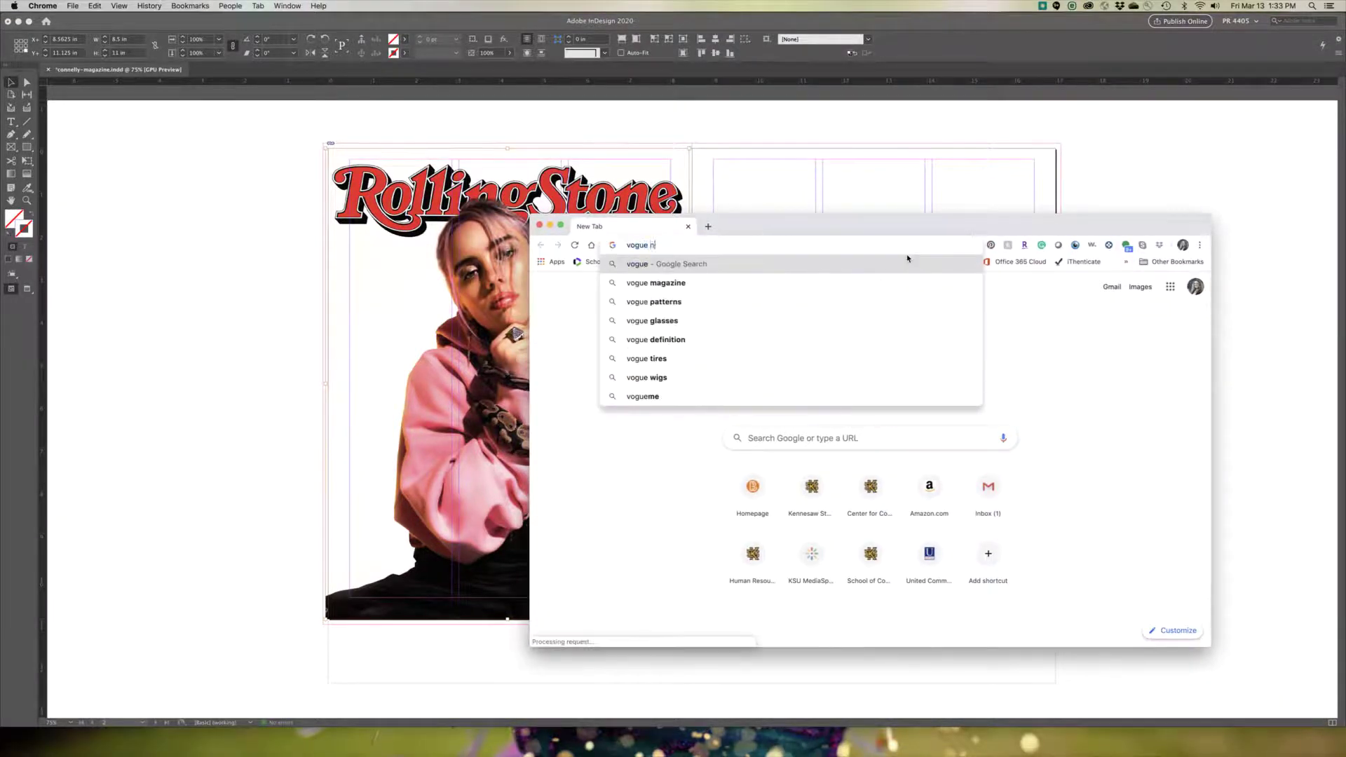
type("ameplate")
key("Return")
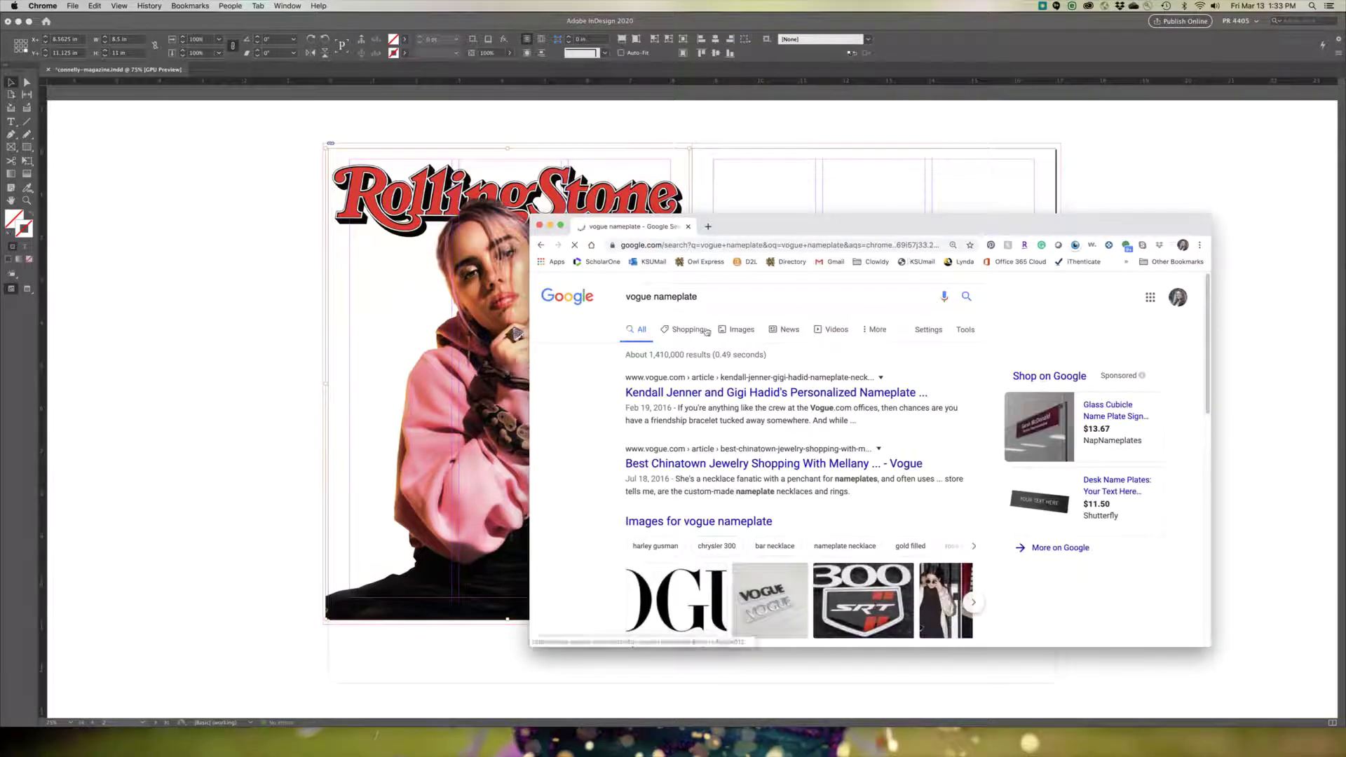
left_click(742, 329)
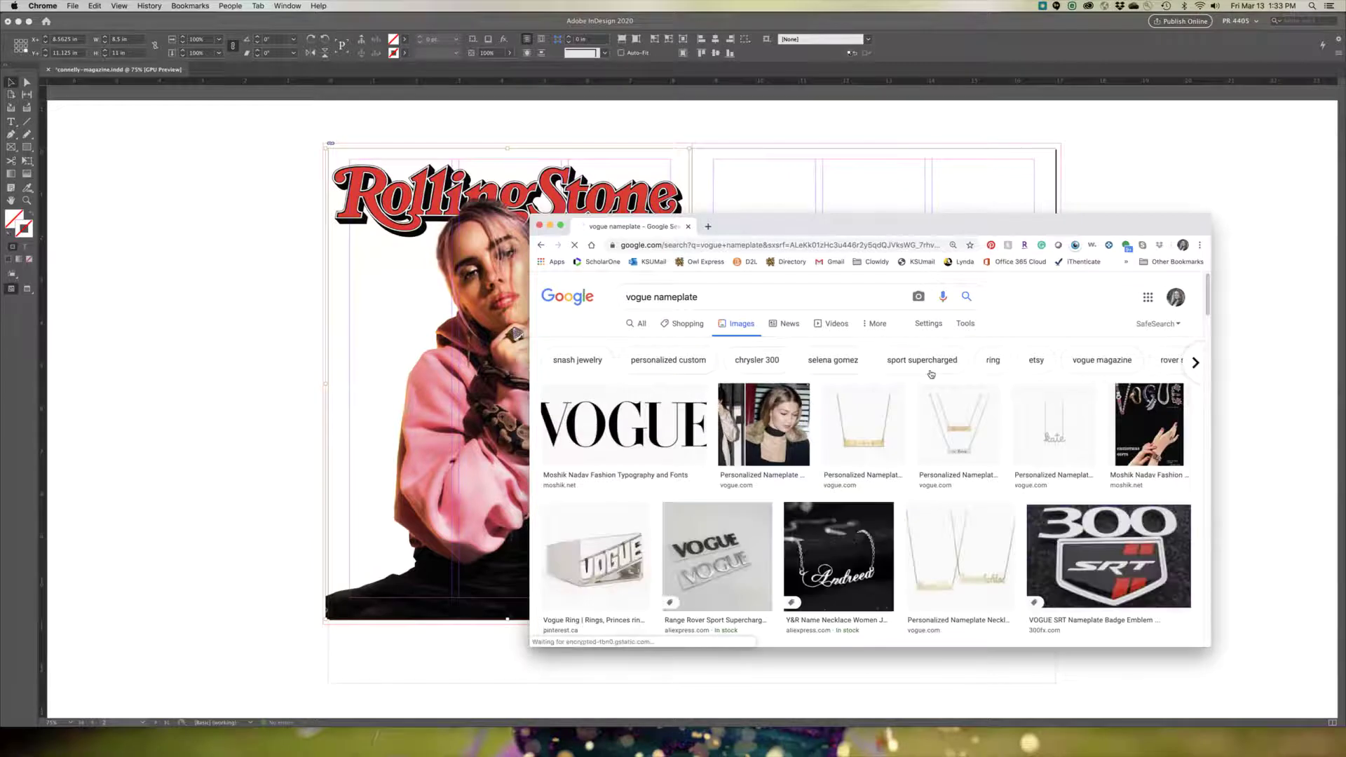
Open the black-on-white VOGUE logo from moshik.net in the image results and copy the image
left_click(679, 431)
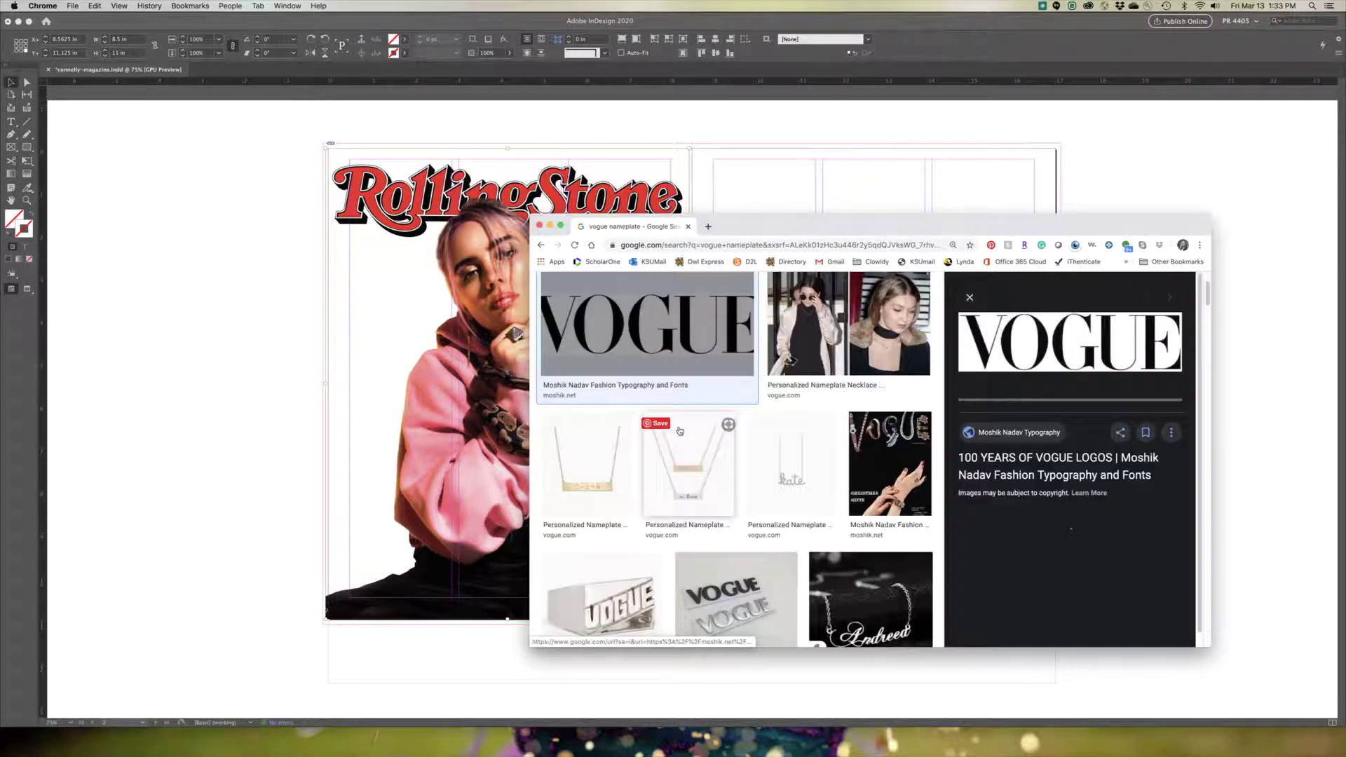
right_click(1064, 354)
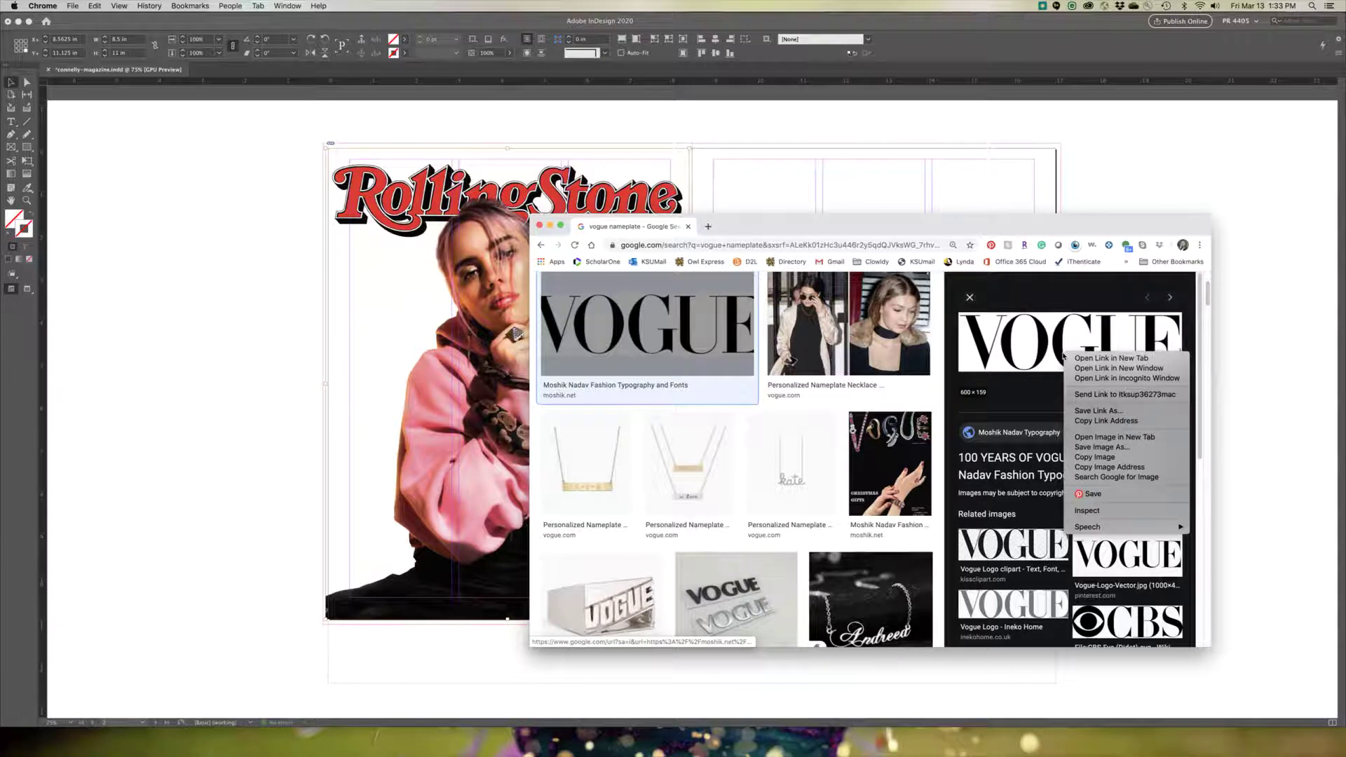
left_click(1087, 457)
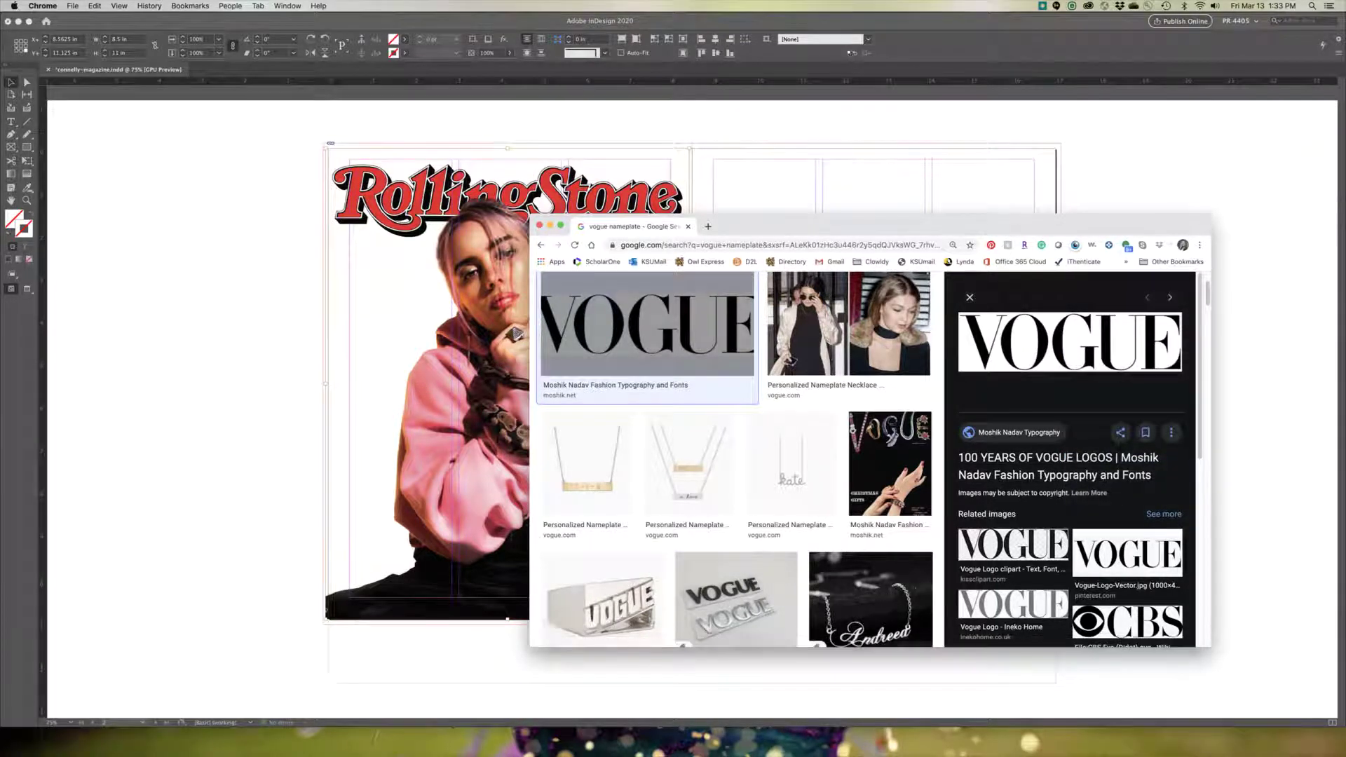
Switch back to Photoshop, hide the Rolling Stone nameplate layer and paste the VOGUE logo into the cover
key("super+Tab")
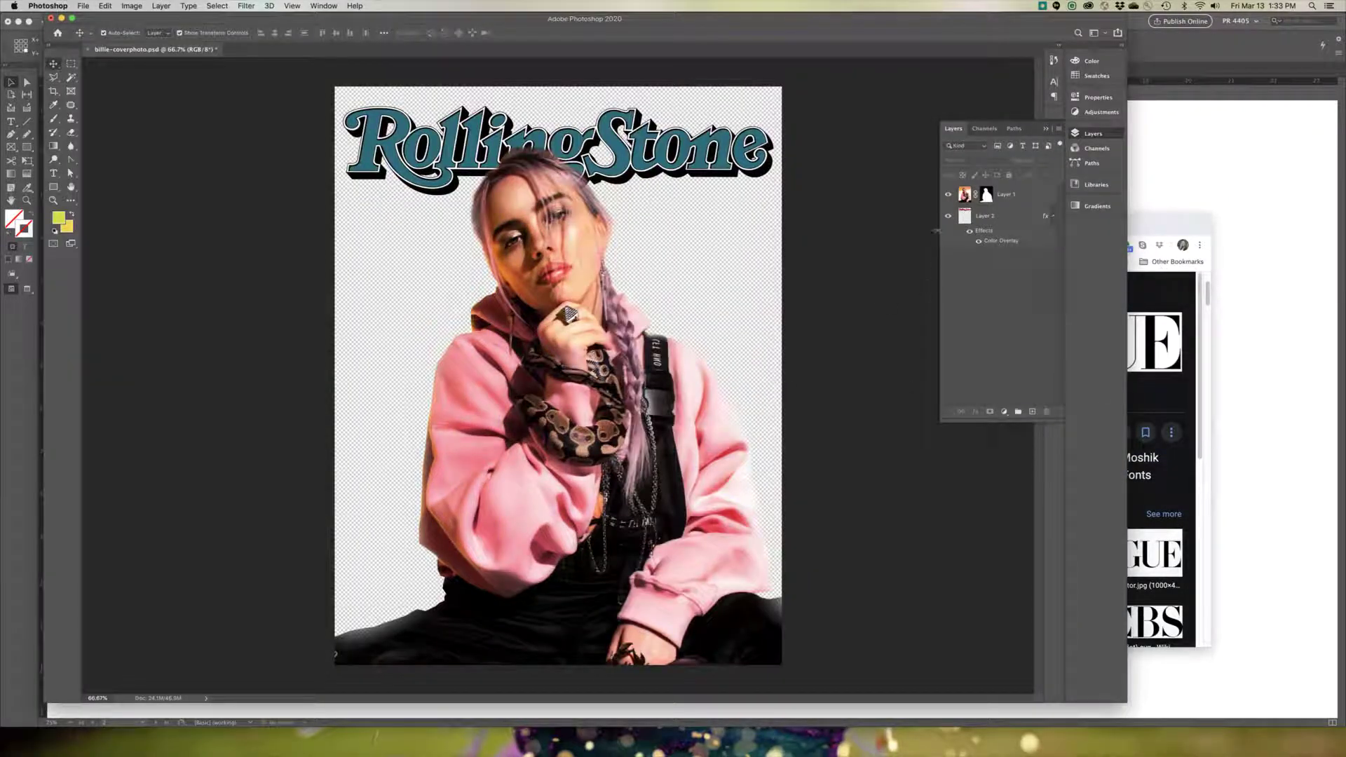
left_click(948, 216)
key("super+v")
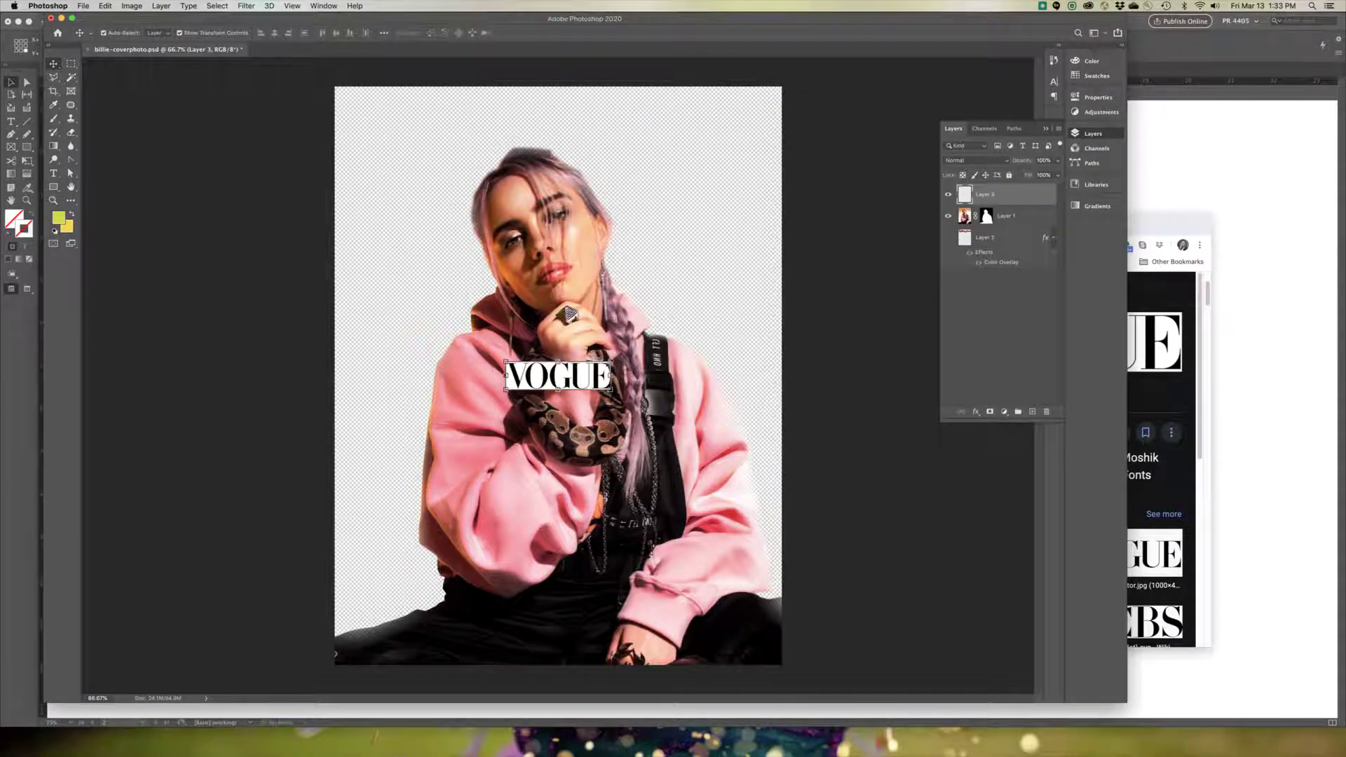
Scale the pasted VOGUE logo up proportionally to almost the full width of the cover, then deselect its layer
left_click_drag(610, 362, 738, 267)
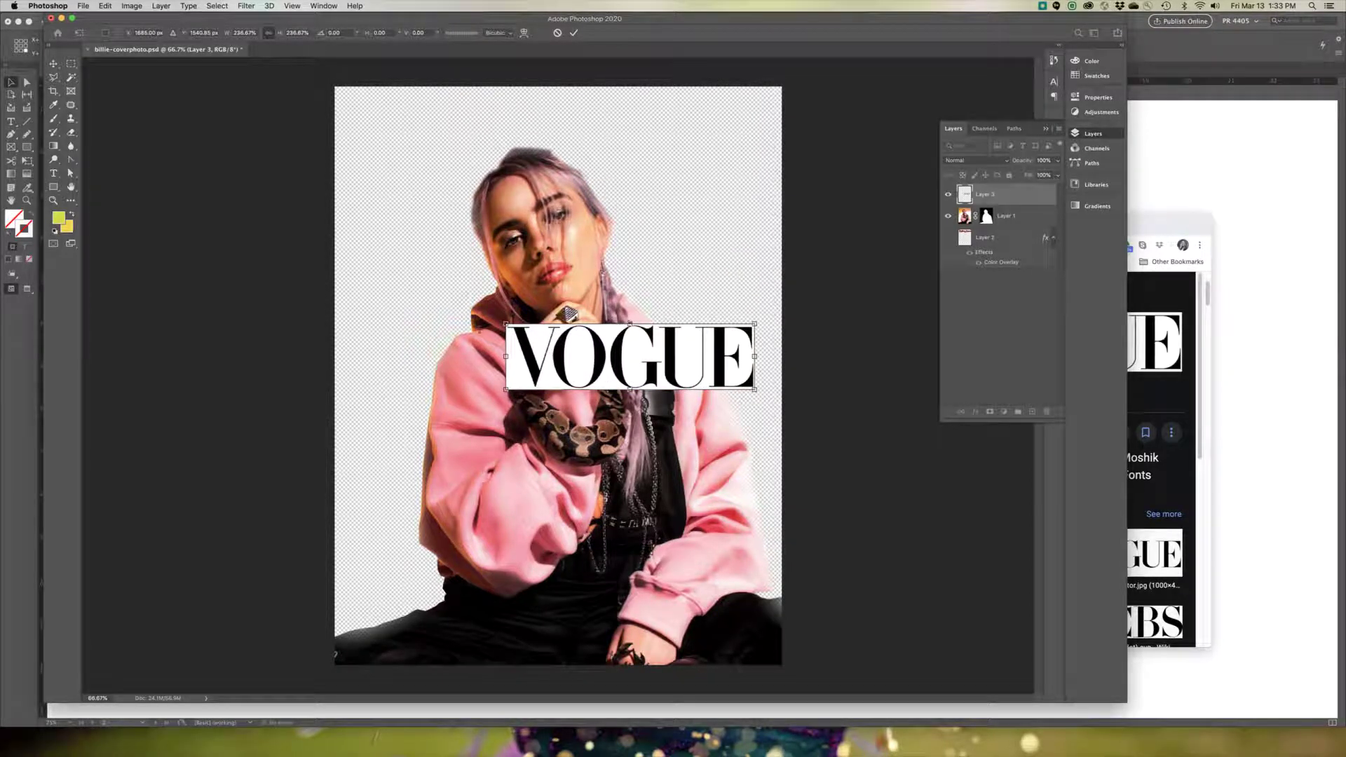
left_click_drag(506, 324, 357, 226)
left_click_drag(752, 278, 766, 269)
key("Return")
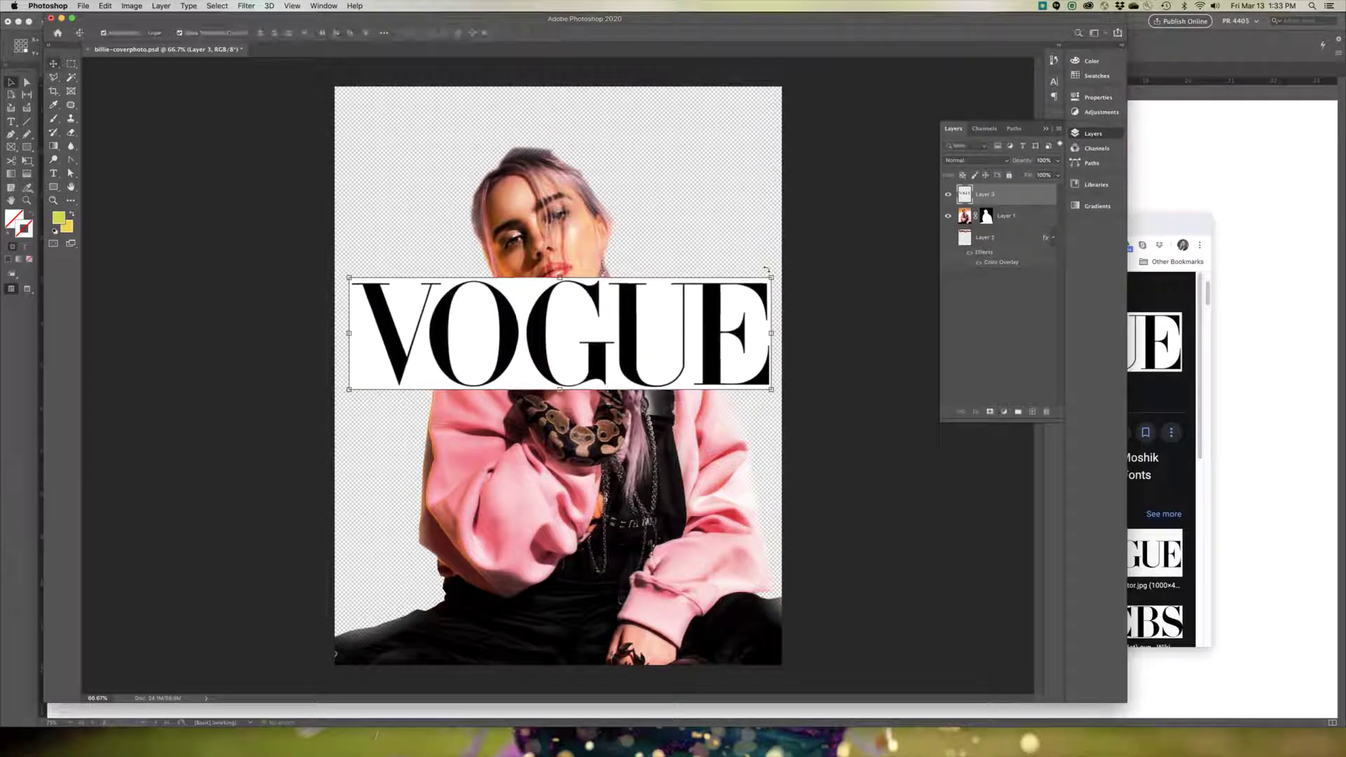
left_click(827, 300)
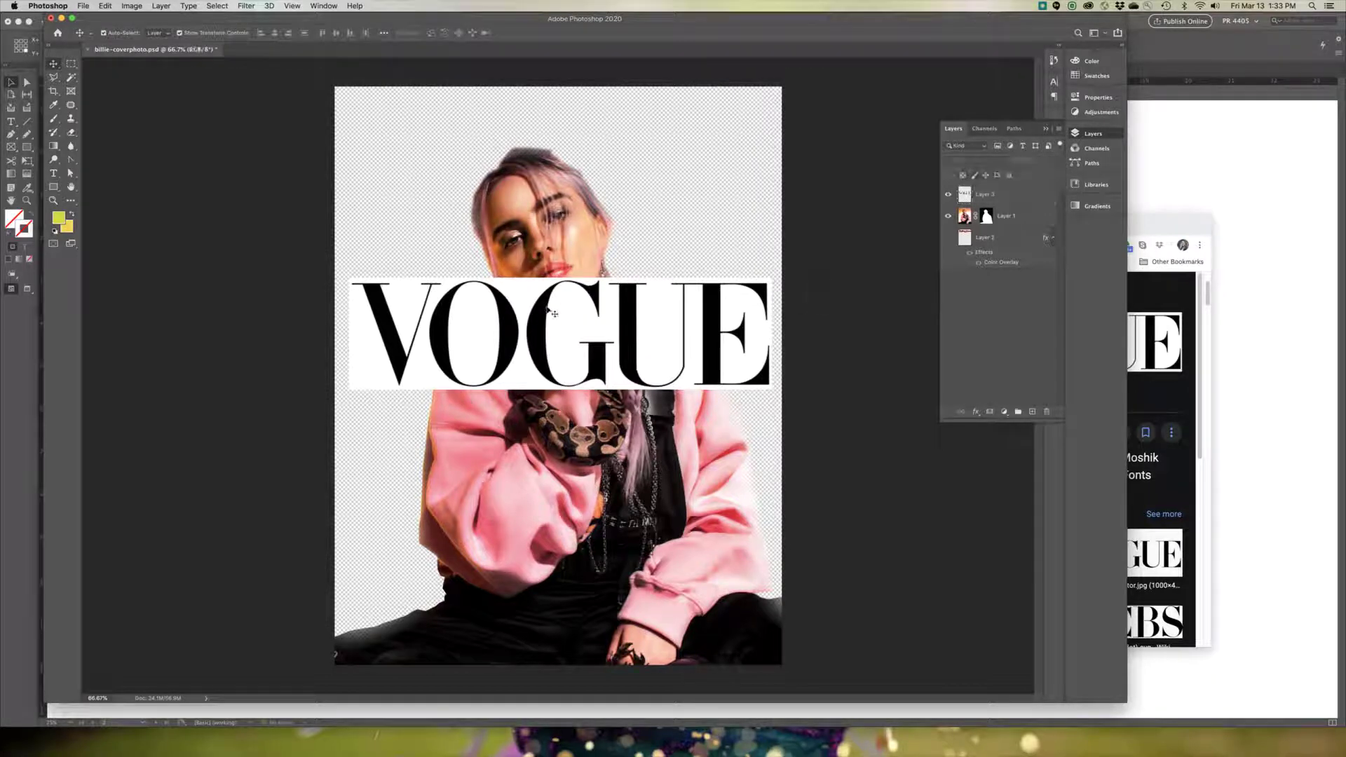
Remove the white background around the VOGUE letters and inside the O with the Magic Wand, then clear the selection
left_click(70, 77)
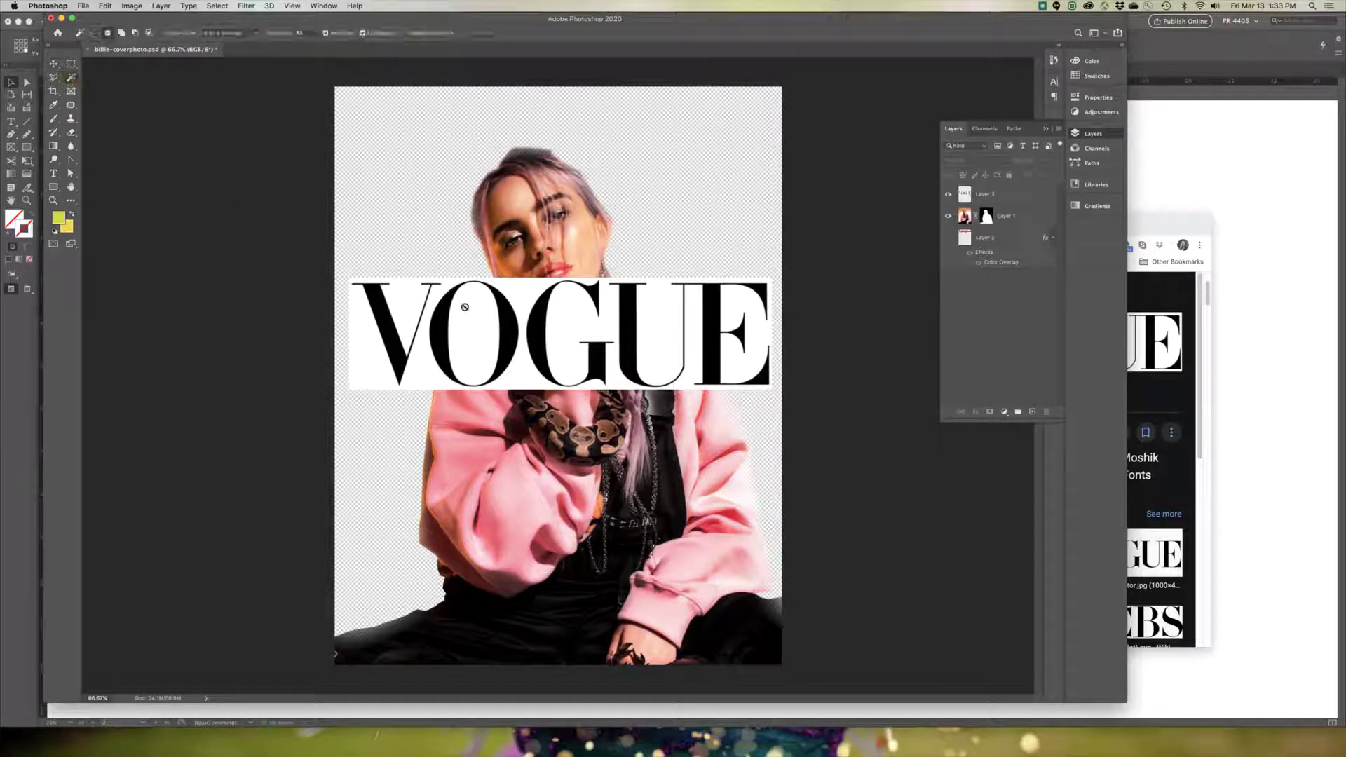
left_click(648, 304)
key("Delete")
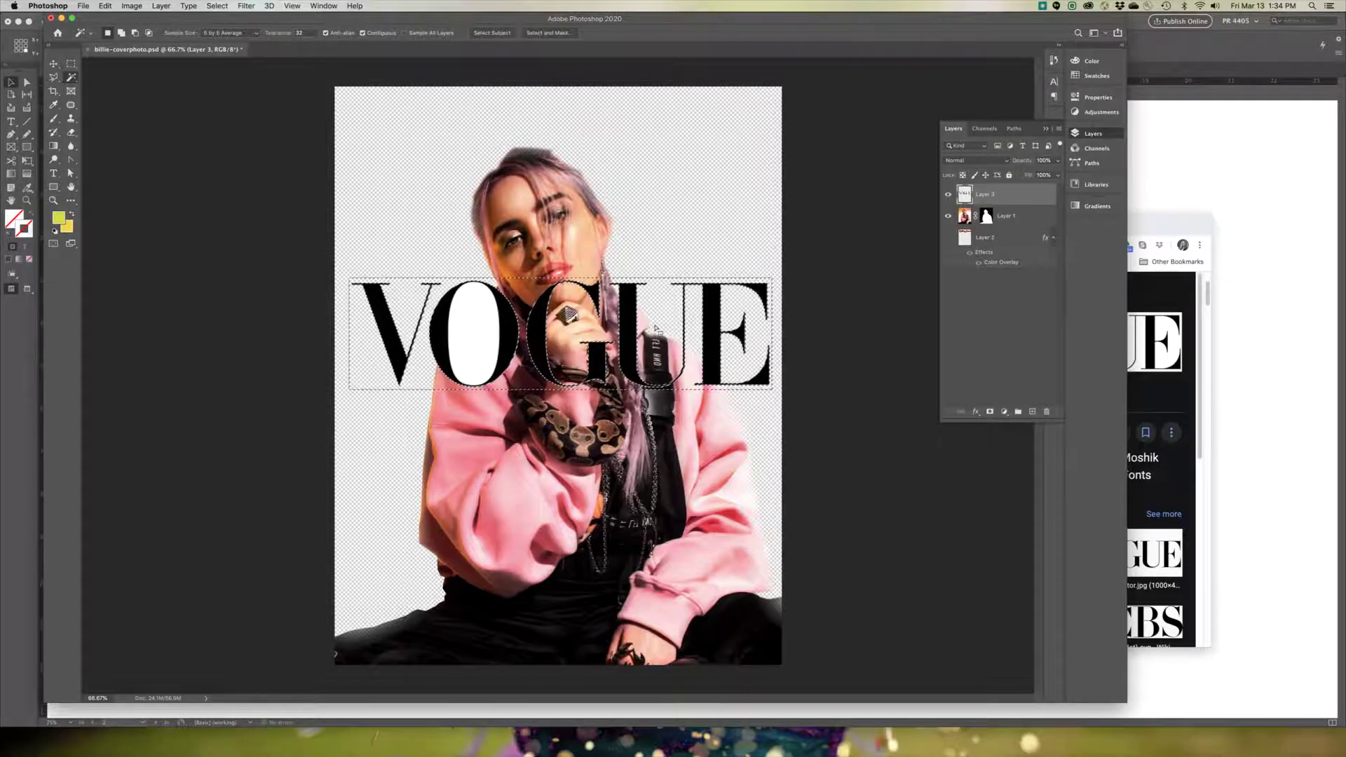
left_click(478, 339)
key("Delete")
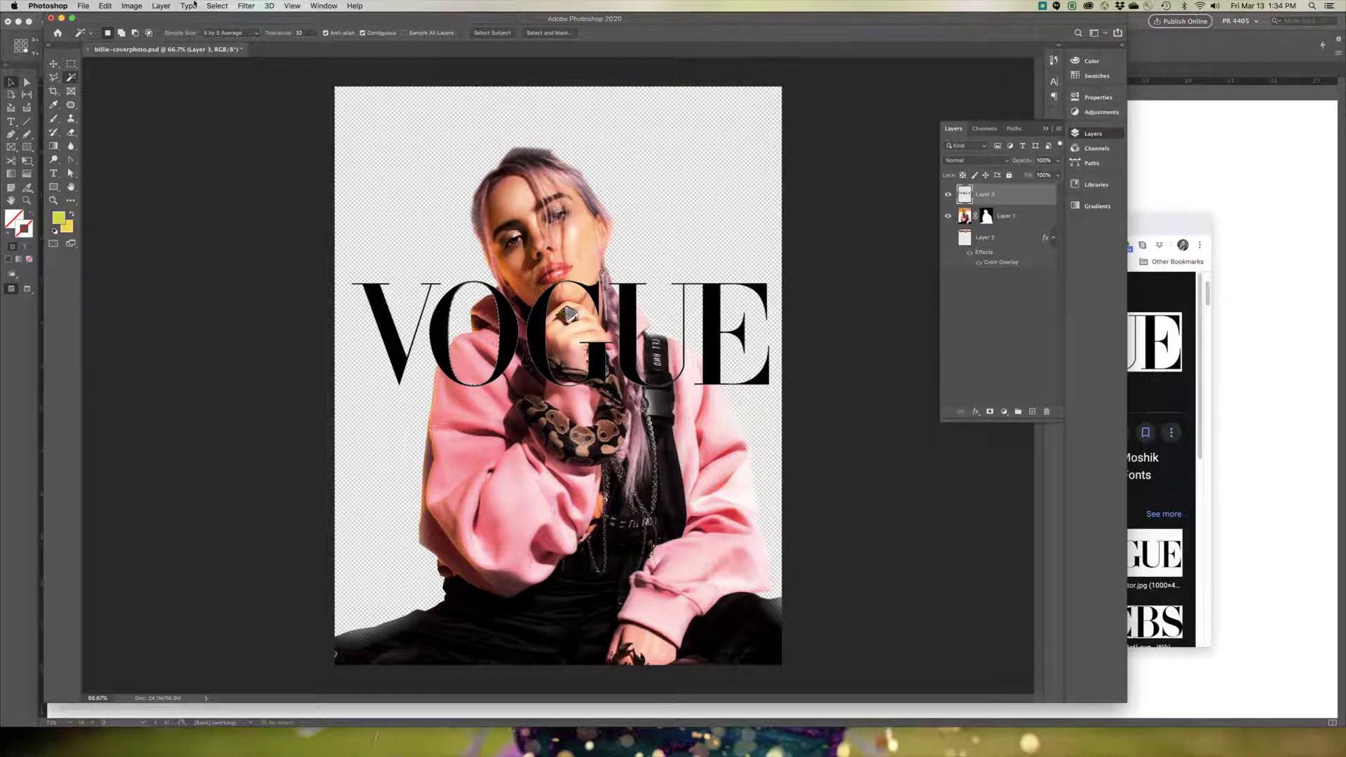
left_click(217, 5)
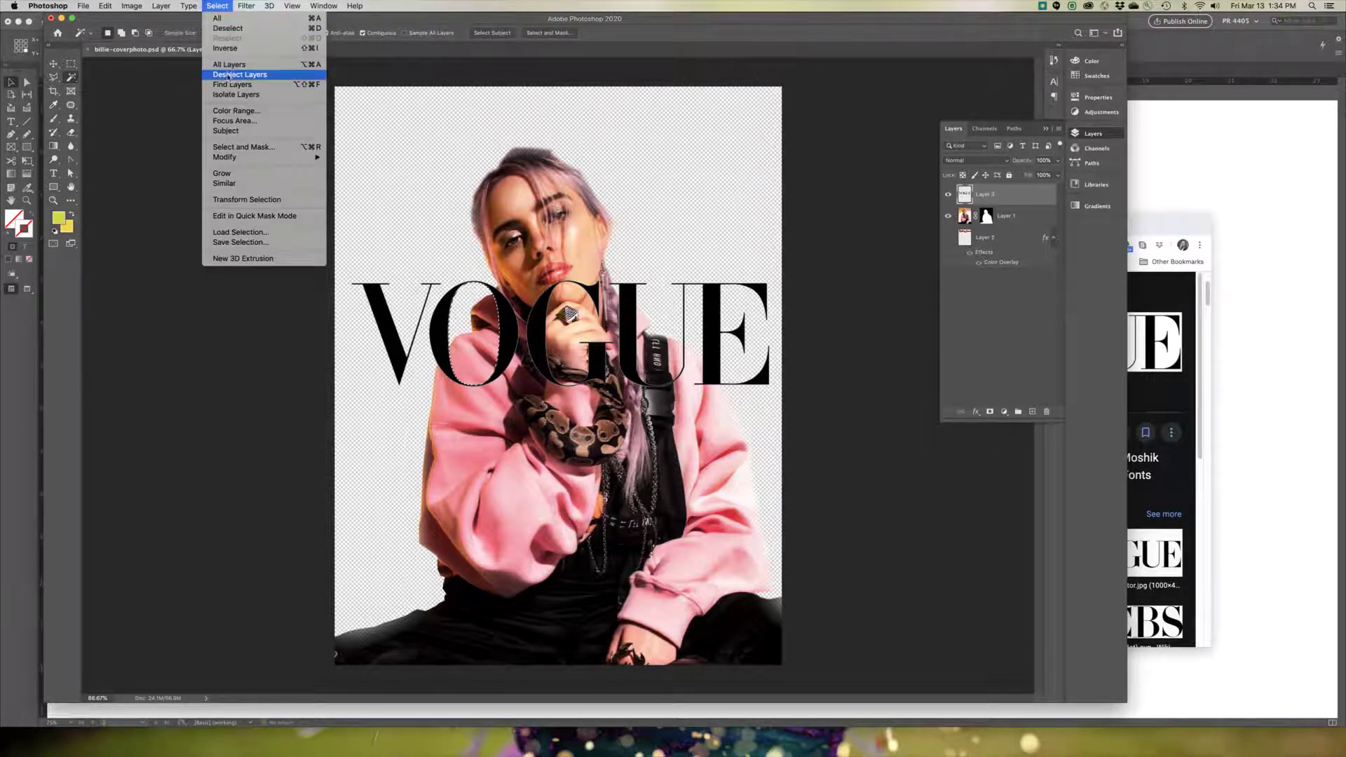
left_click(228, 28)
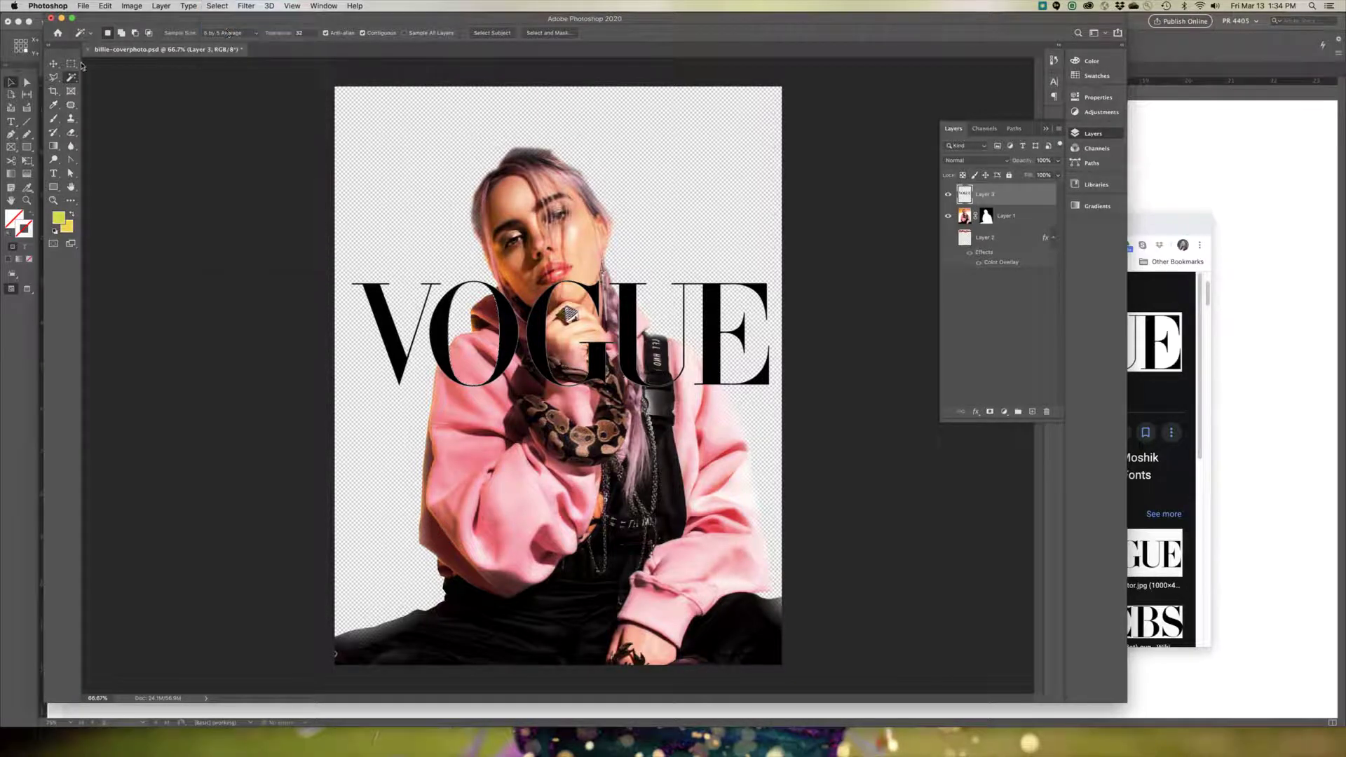
Move the VOGUE nameplate to the top of the cover and place its layer beneath the portrait layer
left_click(56, 64)
left_click_drag(633, 330, 622, 153)
left_click_drag(999, 197, 1000, 225)
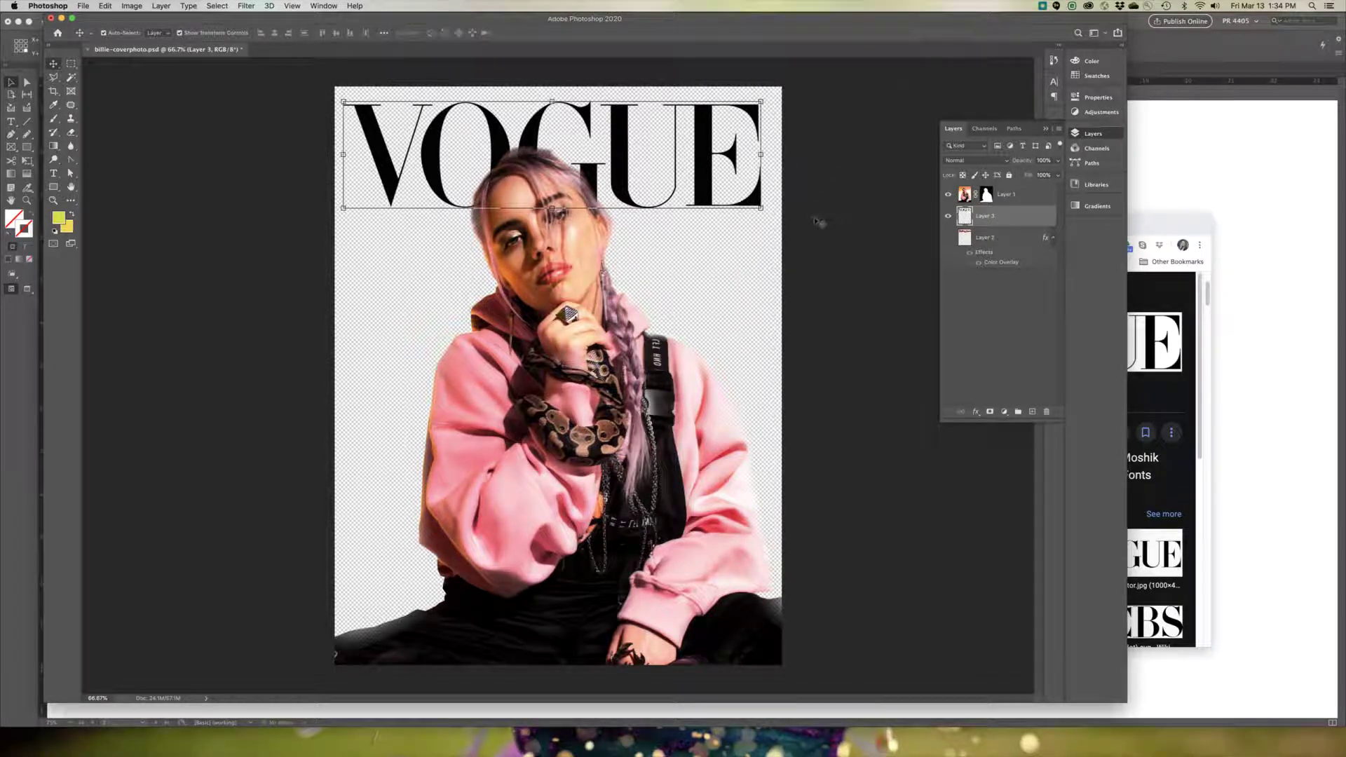
Switch to Chrome and search Google Images for "gold texture"
left_click(1188, 386)
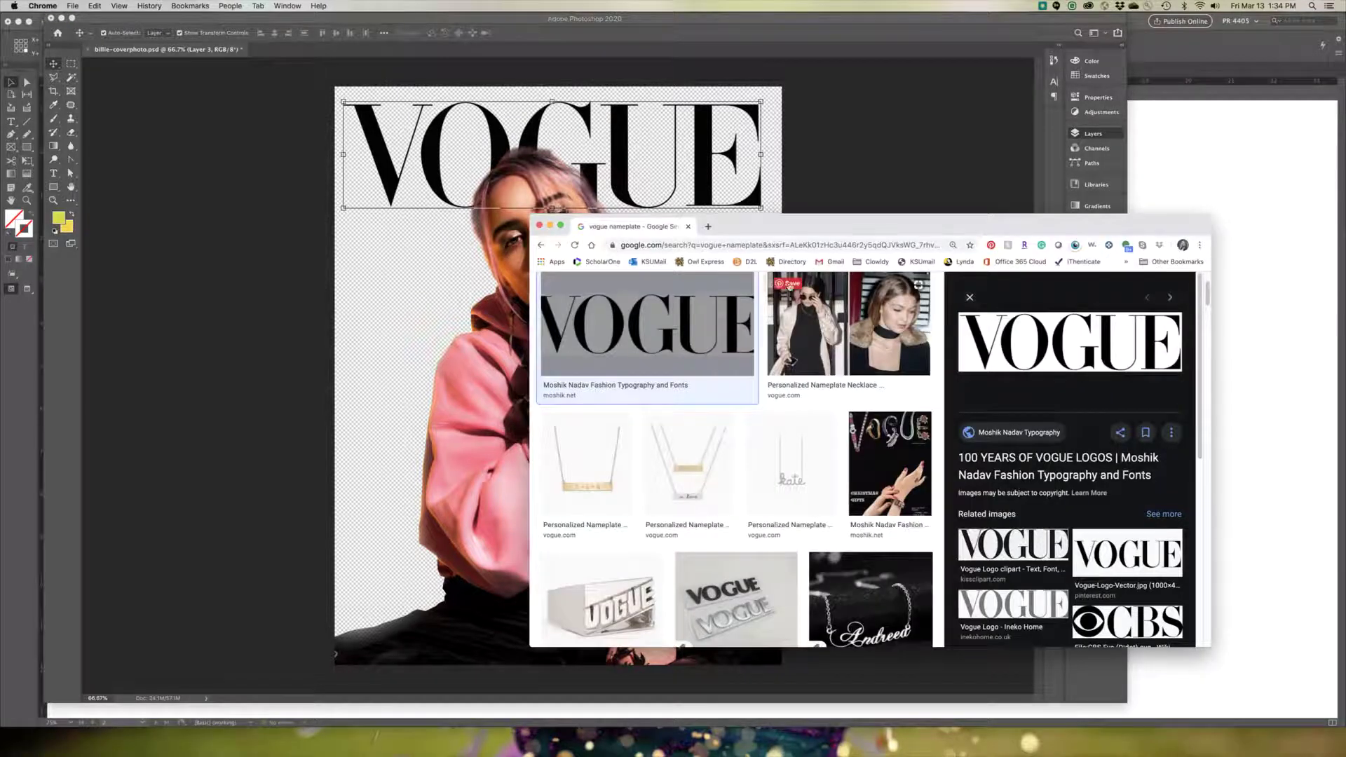
scroll(790, 287, "up", 3)
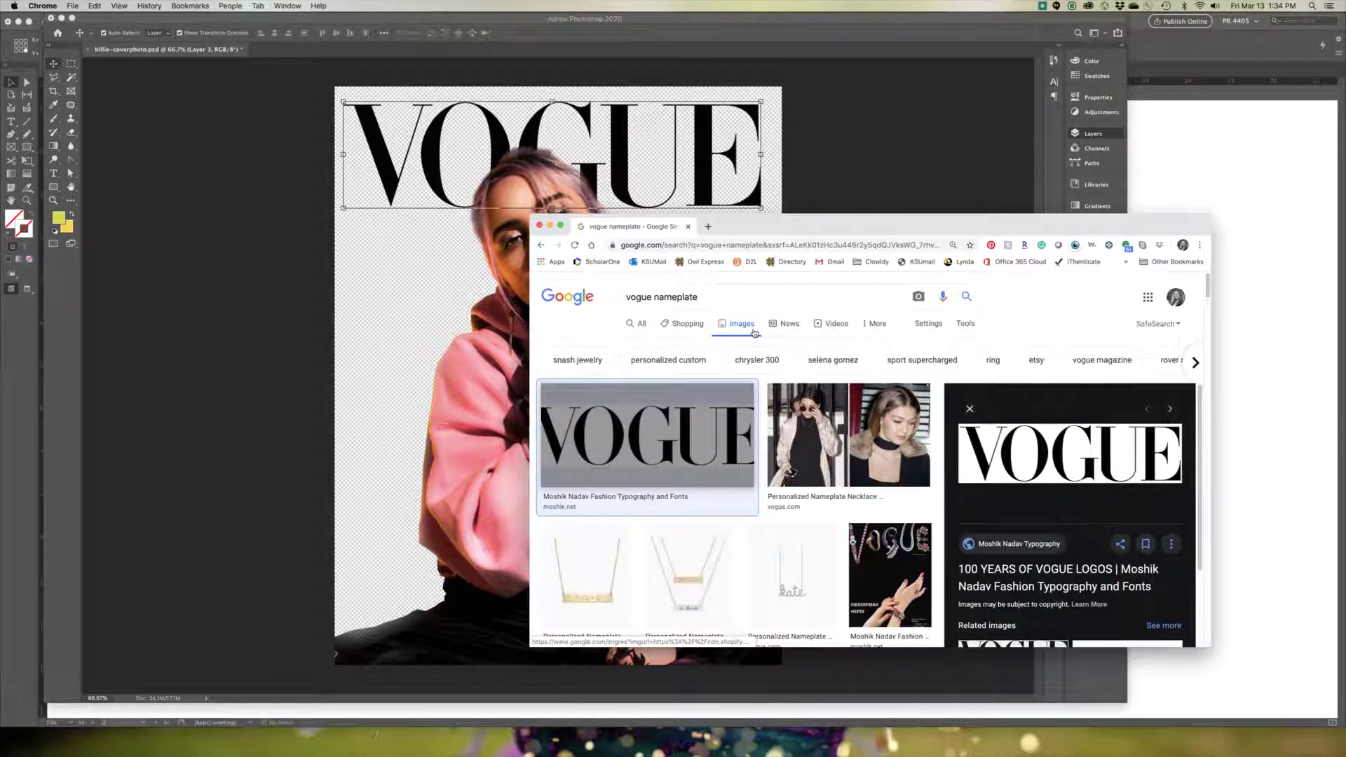
triple_click(652, 297)
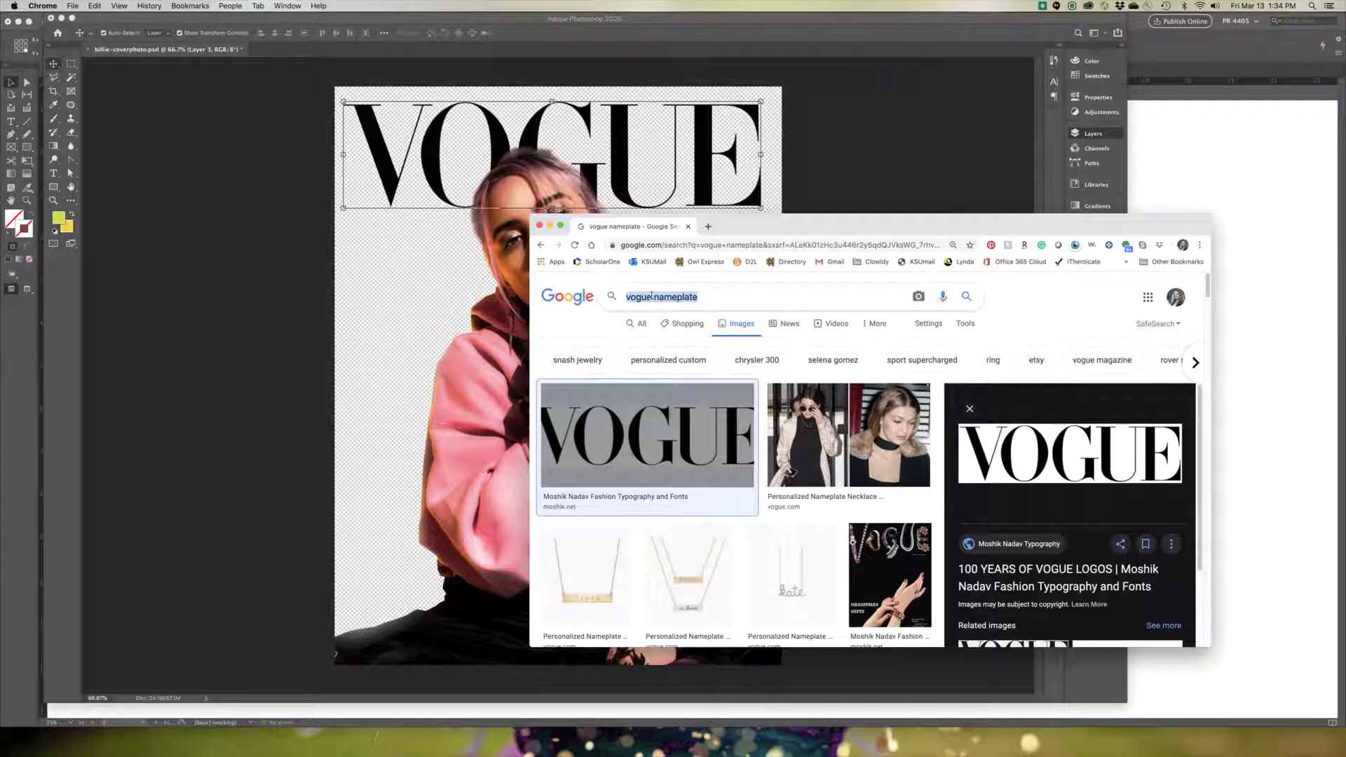
type("gold texture")
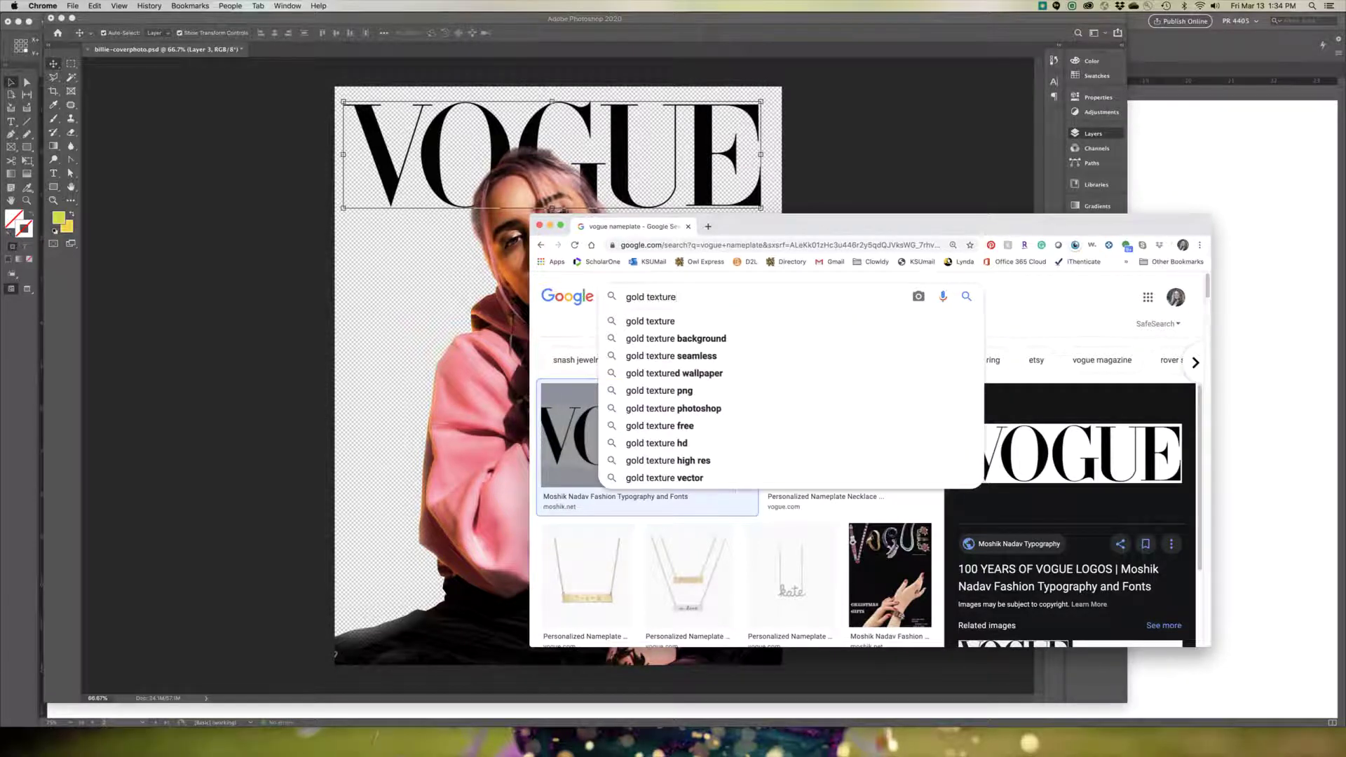
key("Return")
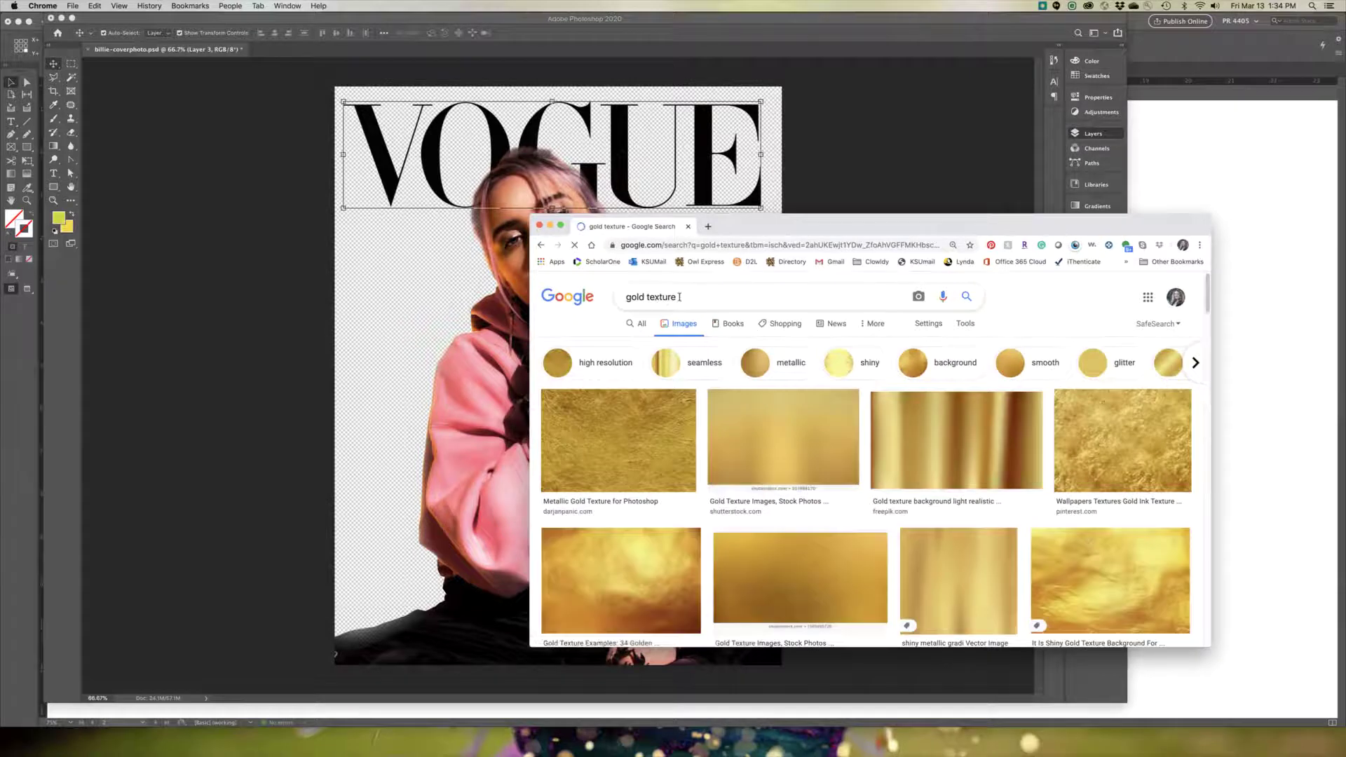
Copy the "Metallic Gold Texture for Photoshop" image and paste it into the Photoshop cover above the VOGUE layer
left_click(629, 452)
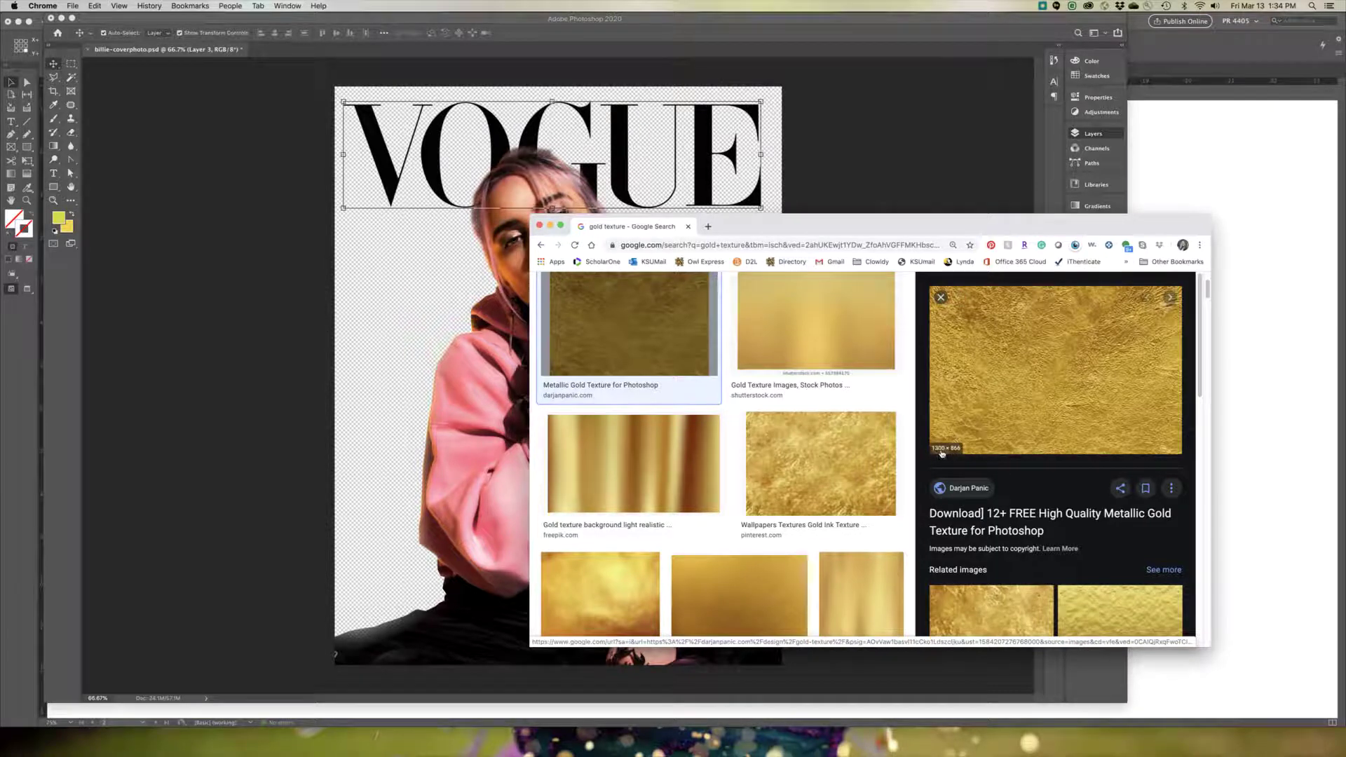
right_click(988, 380)
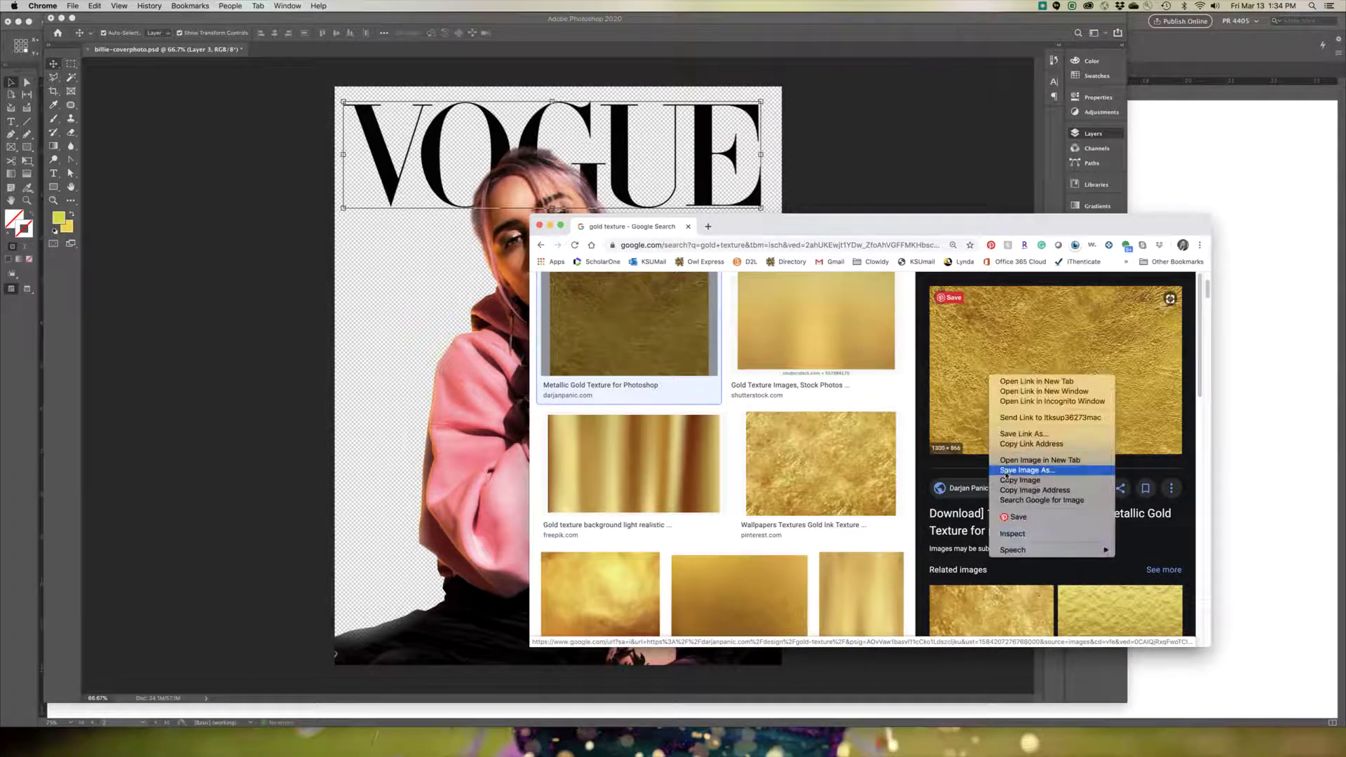
left_click(1020, 480)
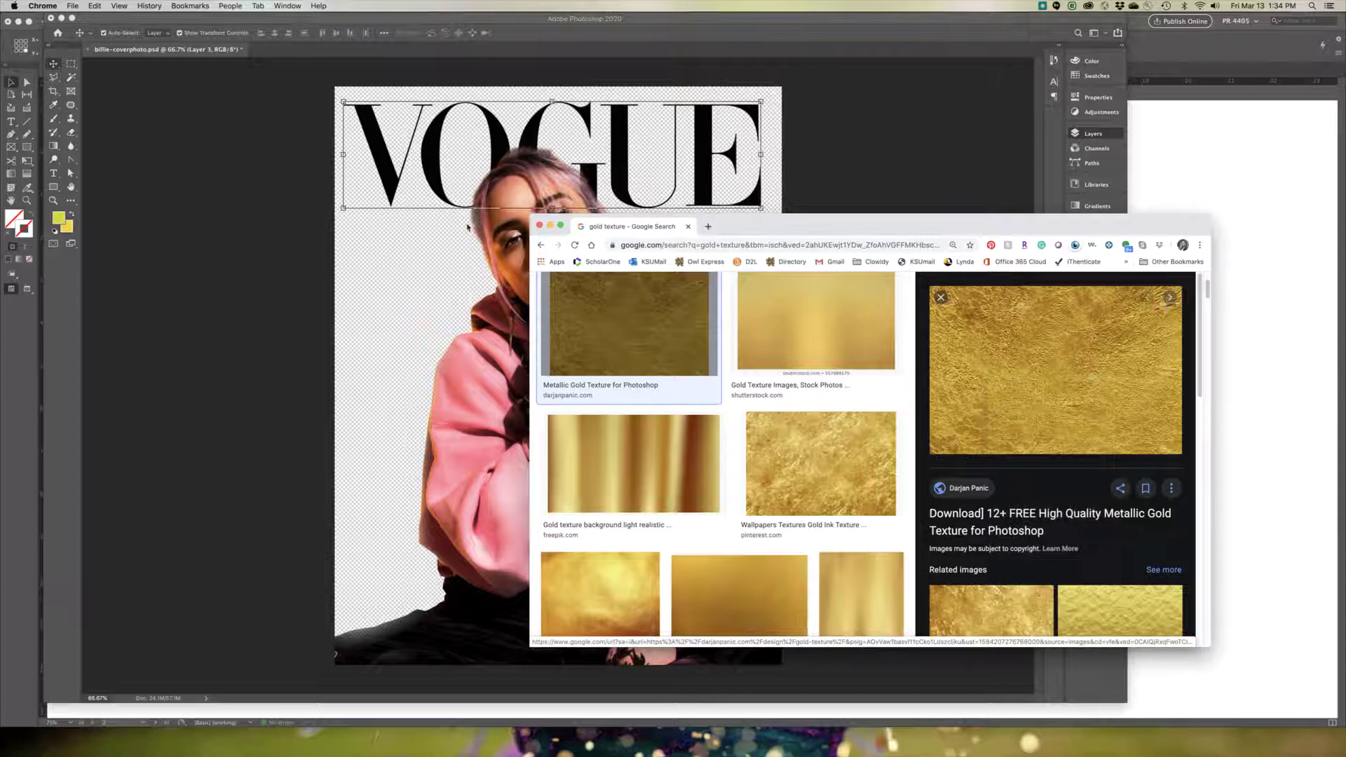
left_click(393, 250)
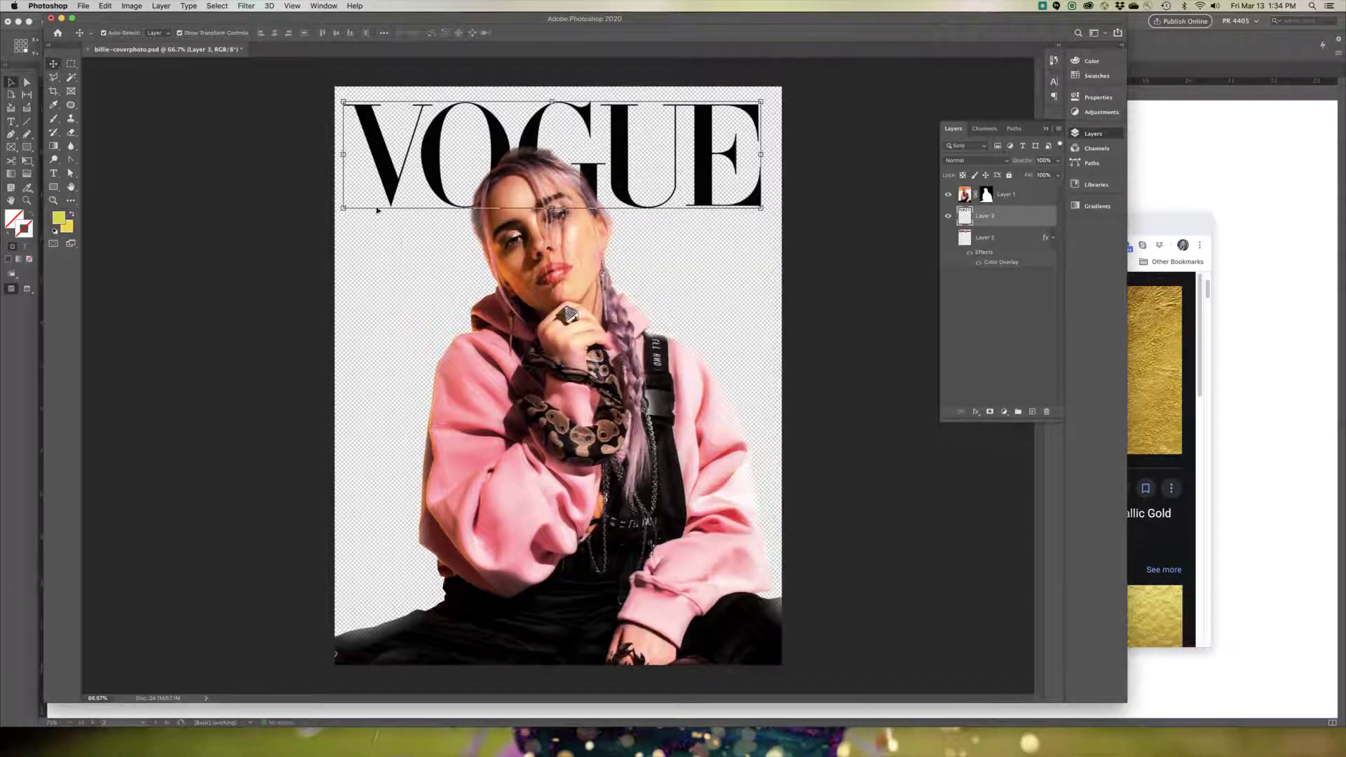
left_click(105, 6)
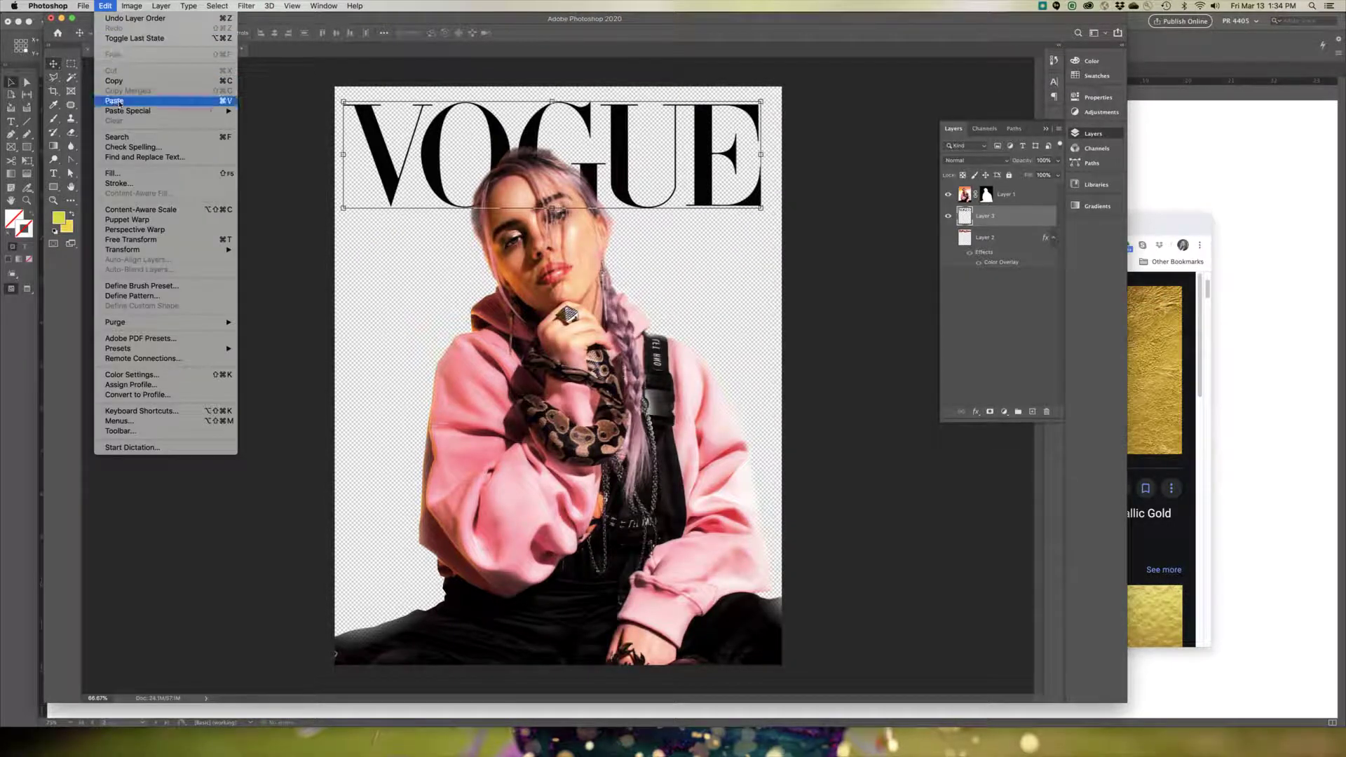
left_click(115, 100)
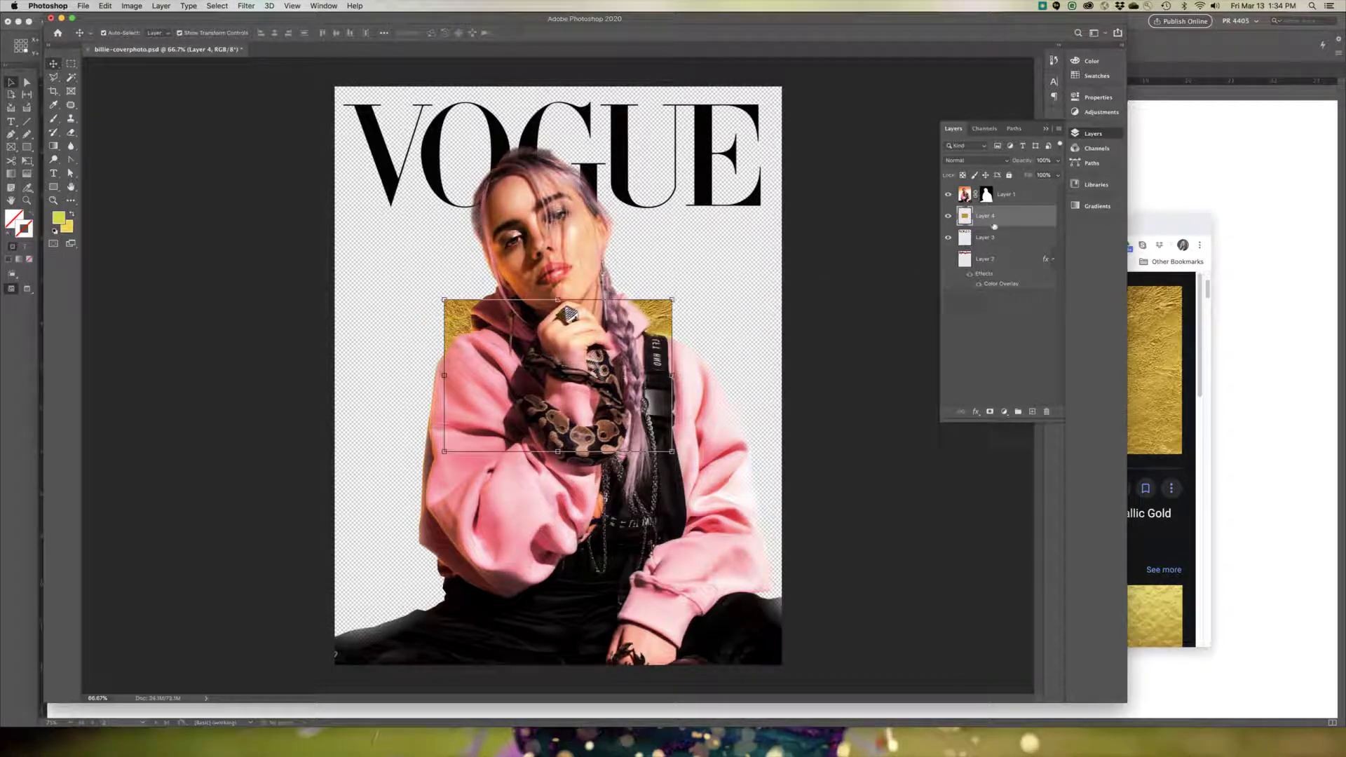
Move the gold texture over the VOGUE nameplate and scale it up proportionally until it covers all the letters
left_click_drag(658, 318, 560, 119)
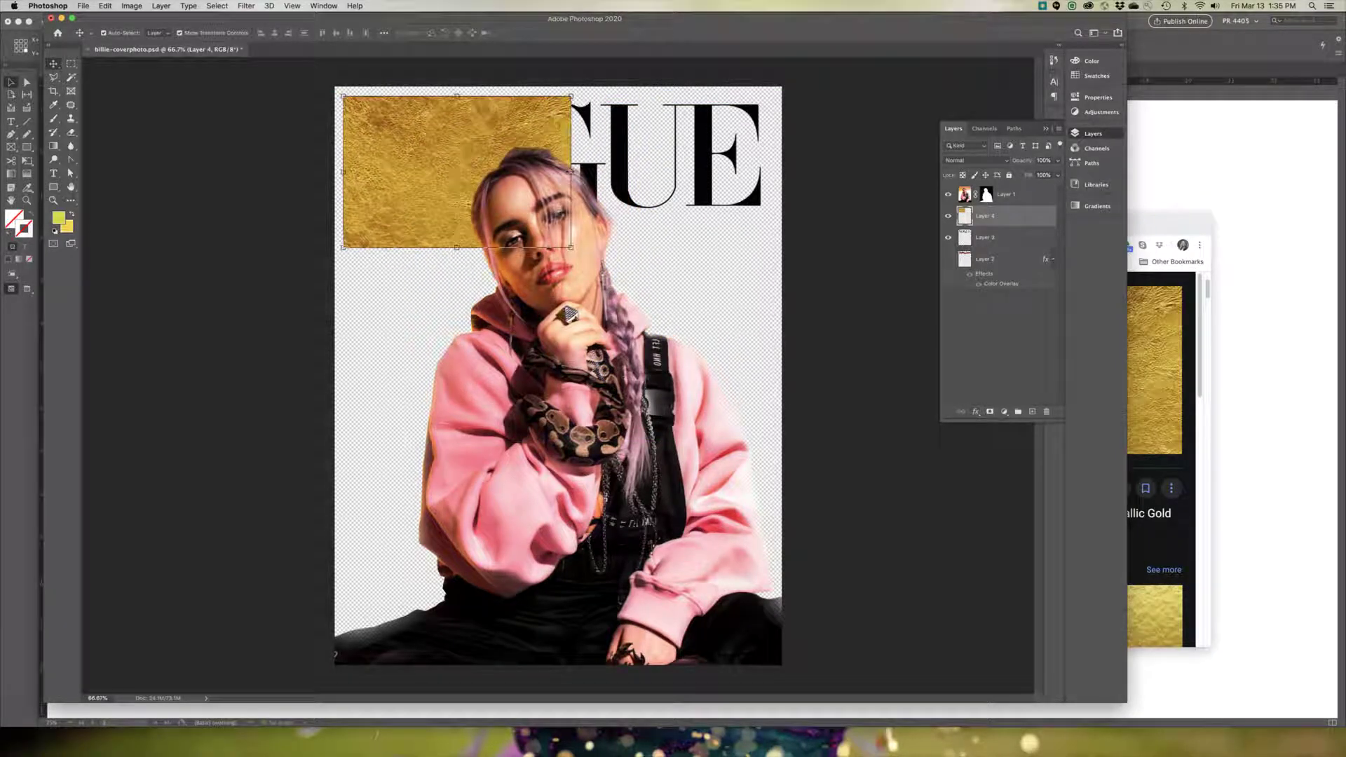
left_click_drag(572, 171, 767, 175)
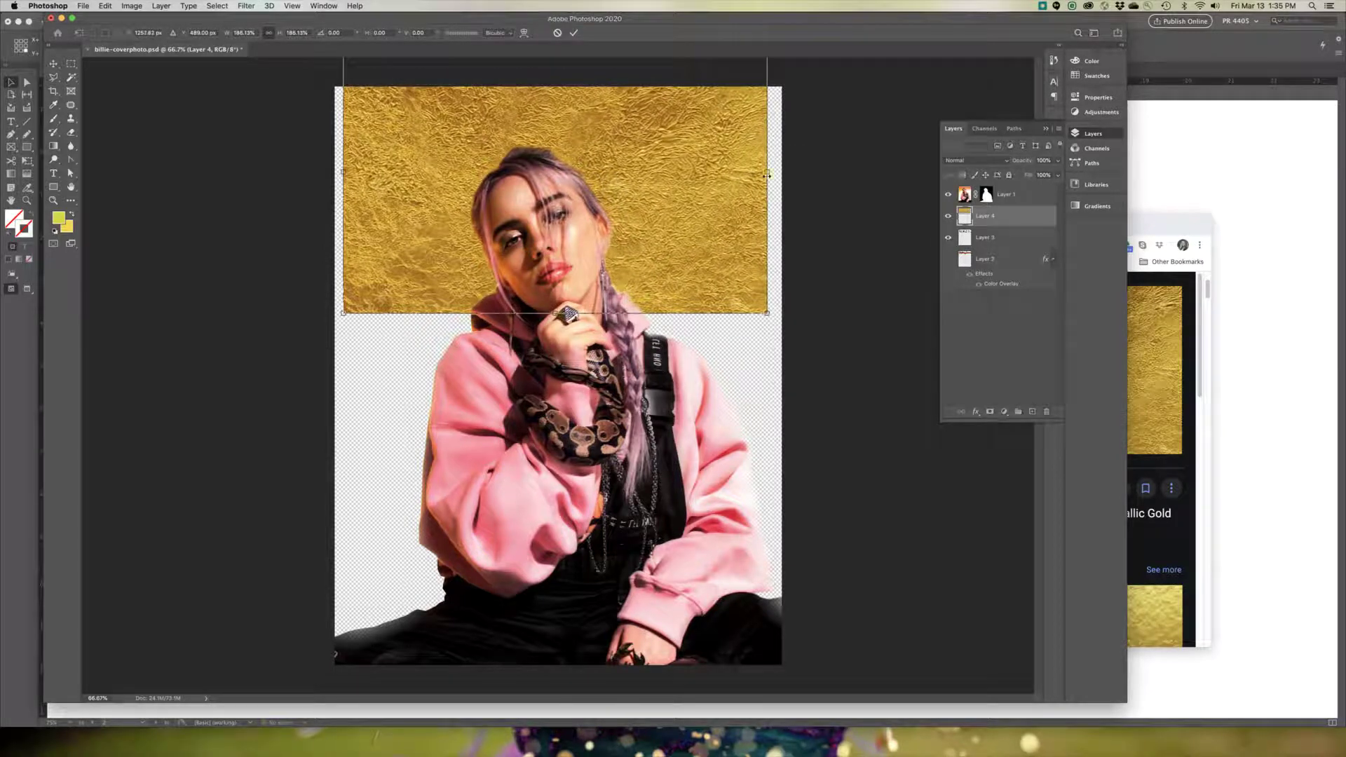
key("Return")
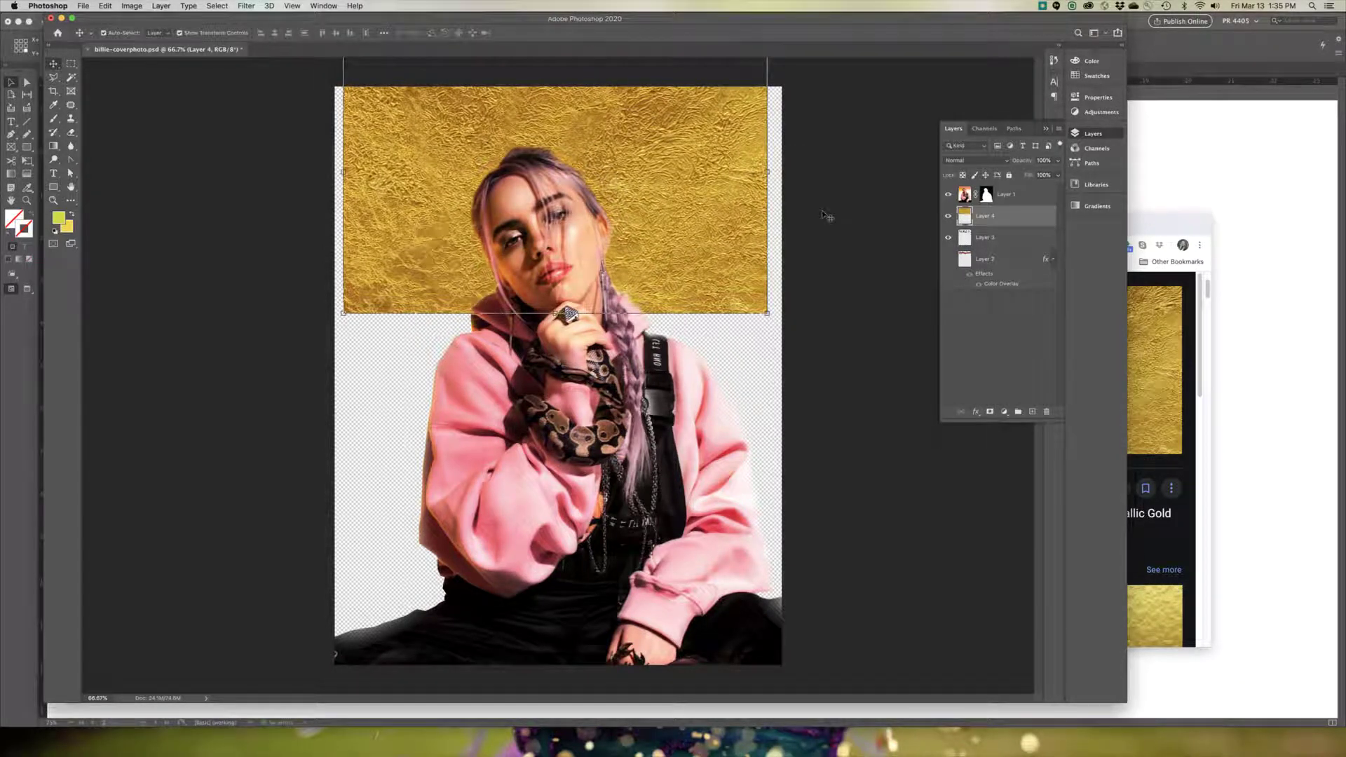
Clip the gold texture layer to the VOGUE layer beneath it, then deselect the layer
left_click(828, 217)
left_click(1010, 222)
key("super+alt+g")
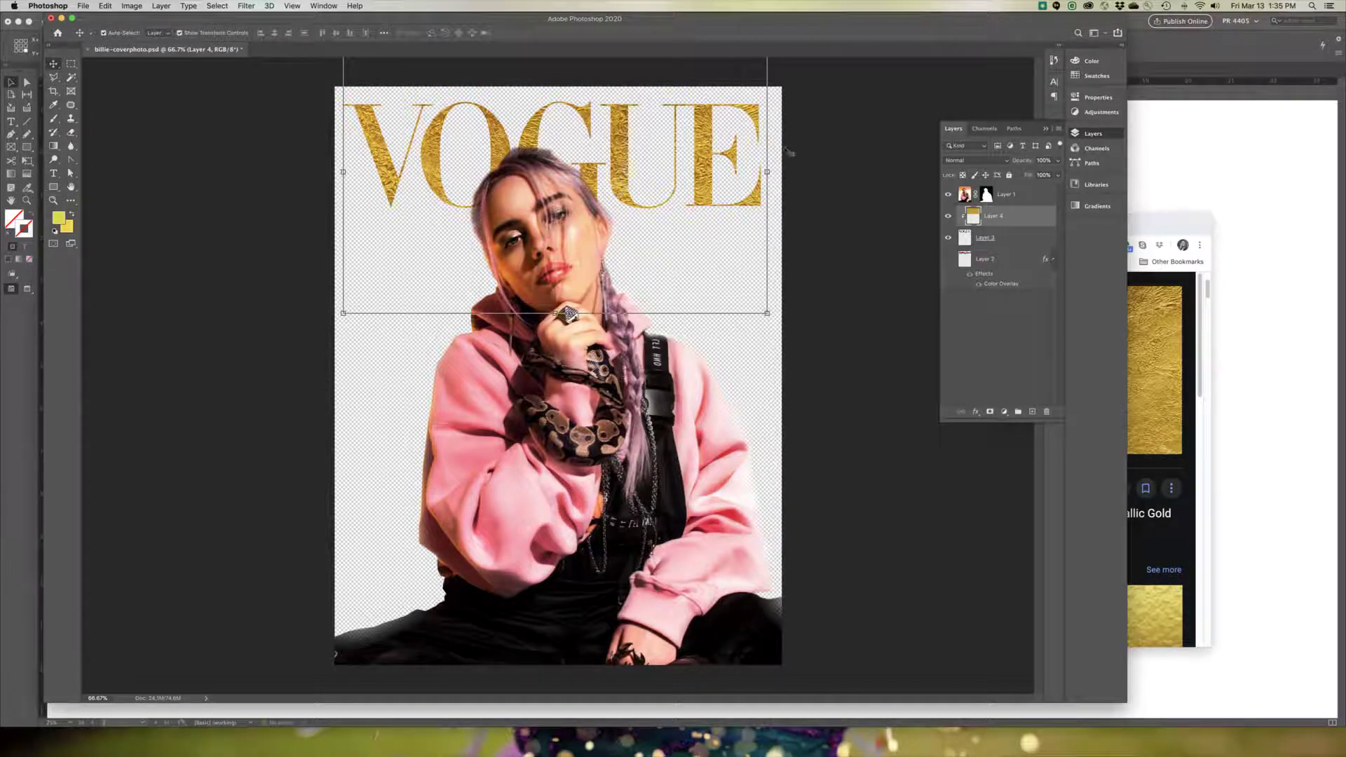
left_click(788, 150)
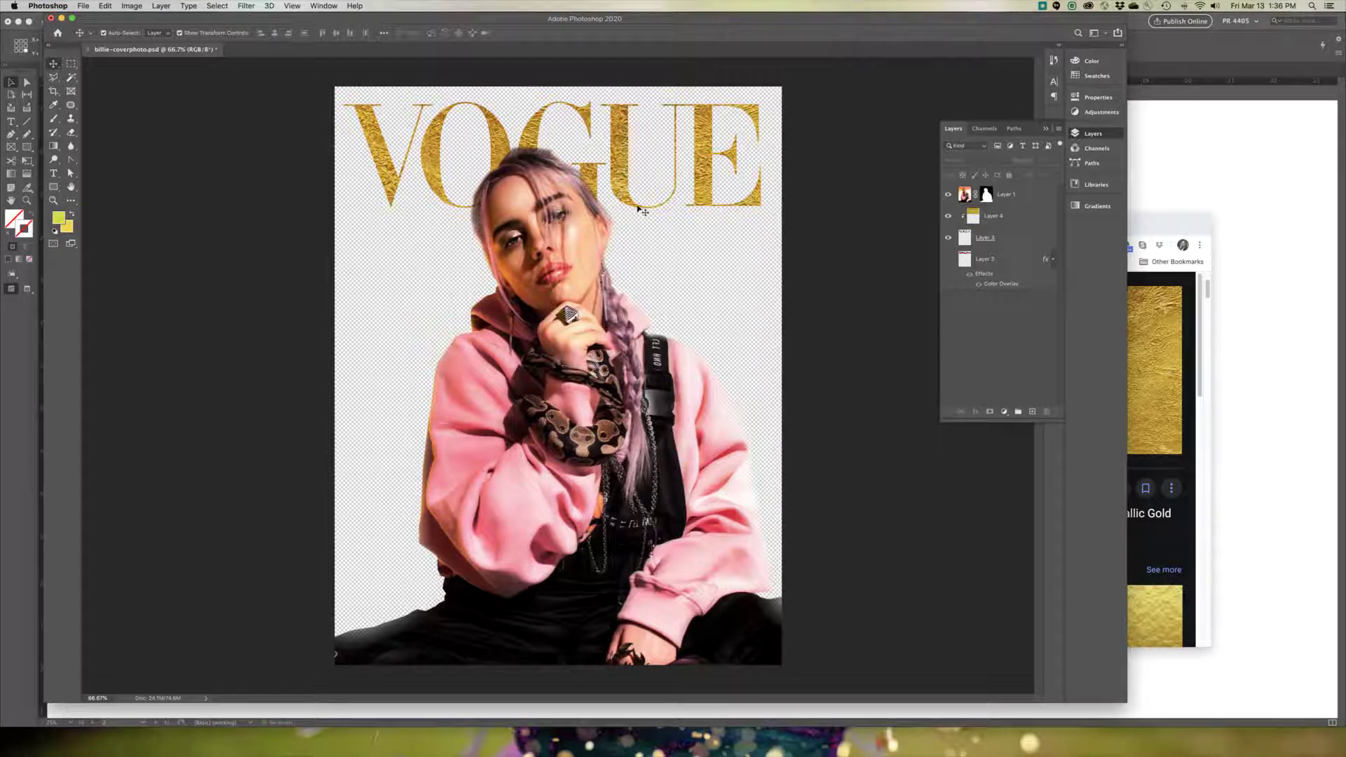
Add a black Multiply drop shadow to the VOGUE layer with higher opacity, 11 px distance and increased spread
left_click(1025, 245)
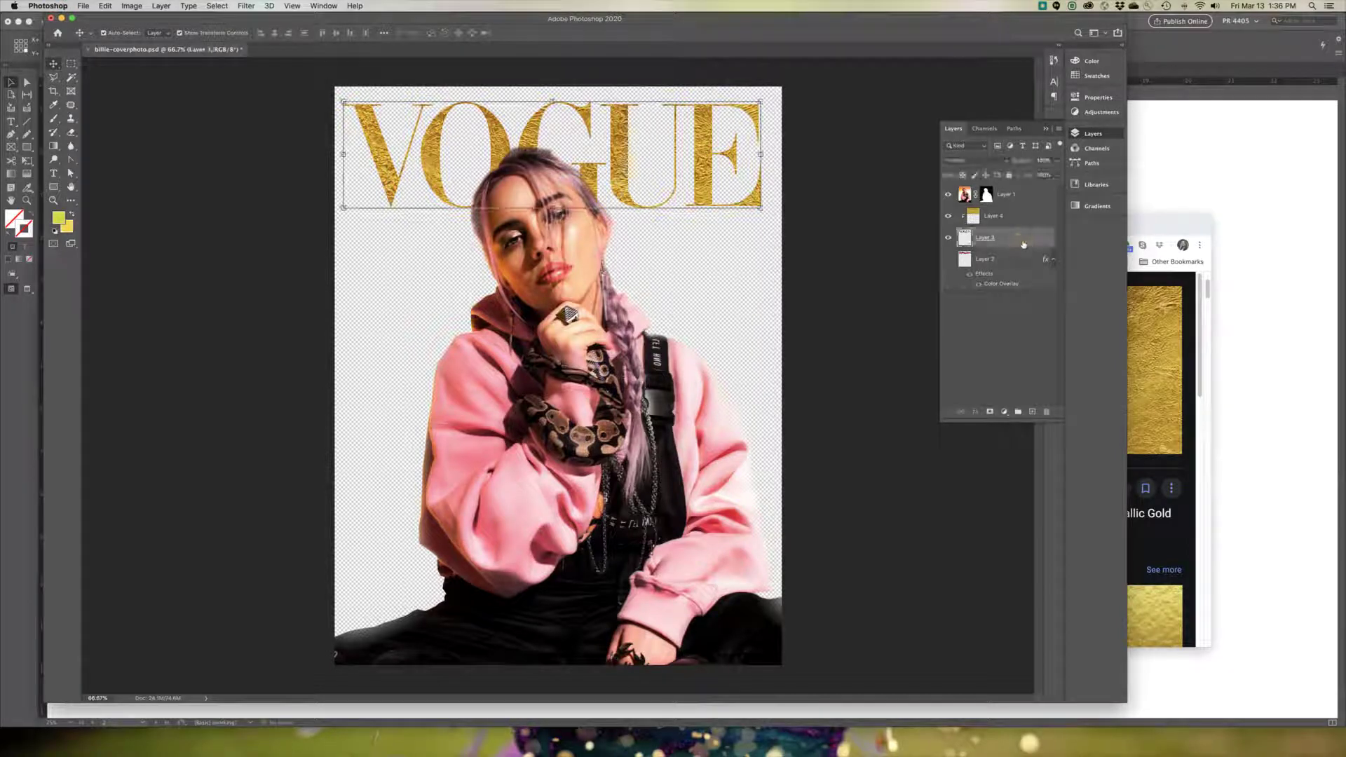
left_click(977, 412)
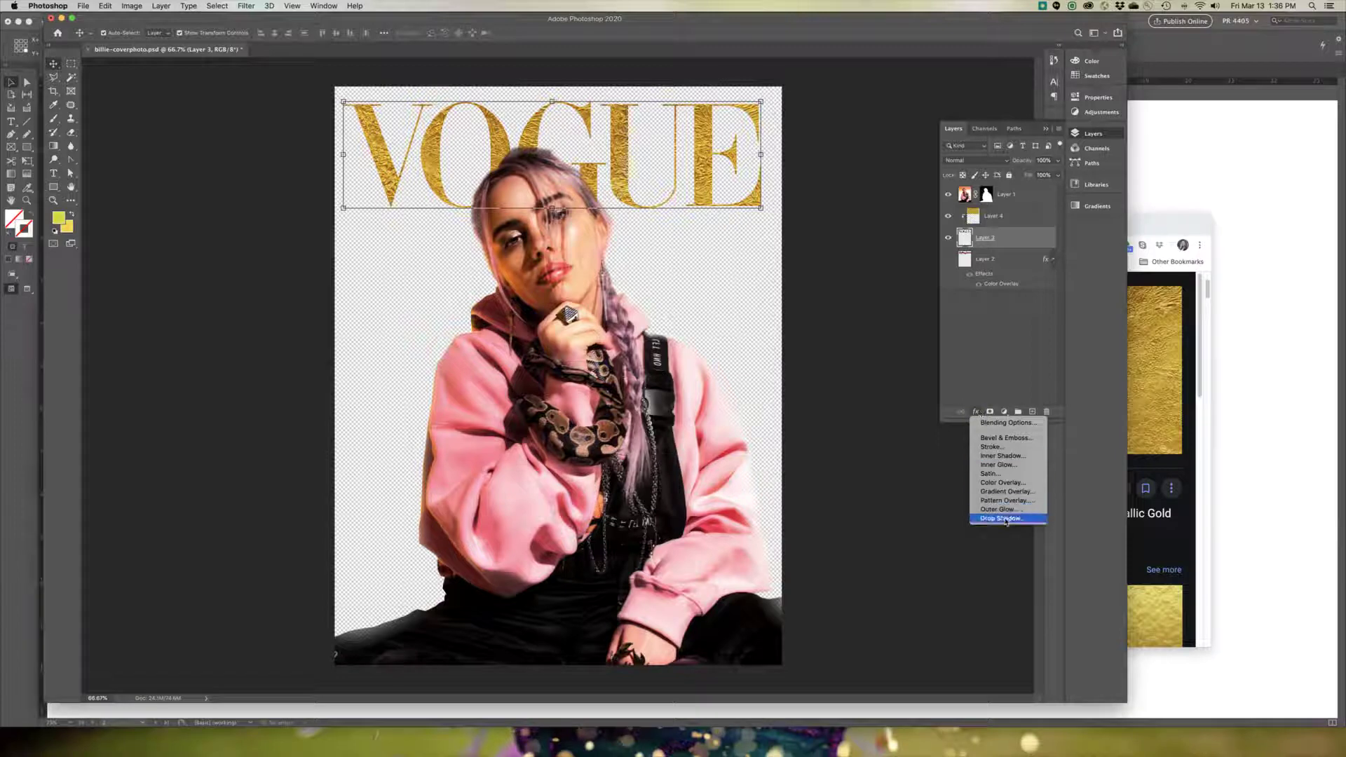
left_click(1002, 518)
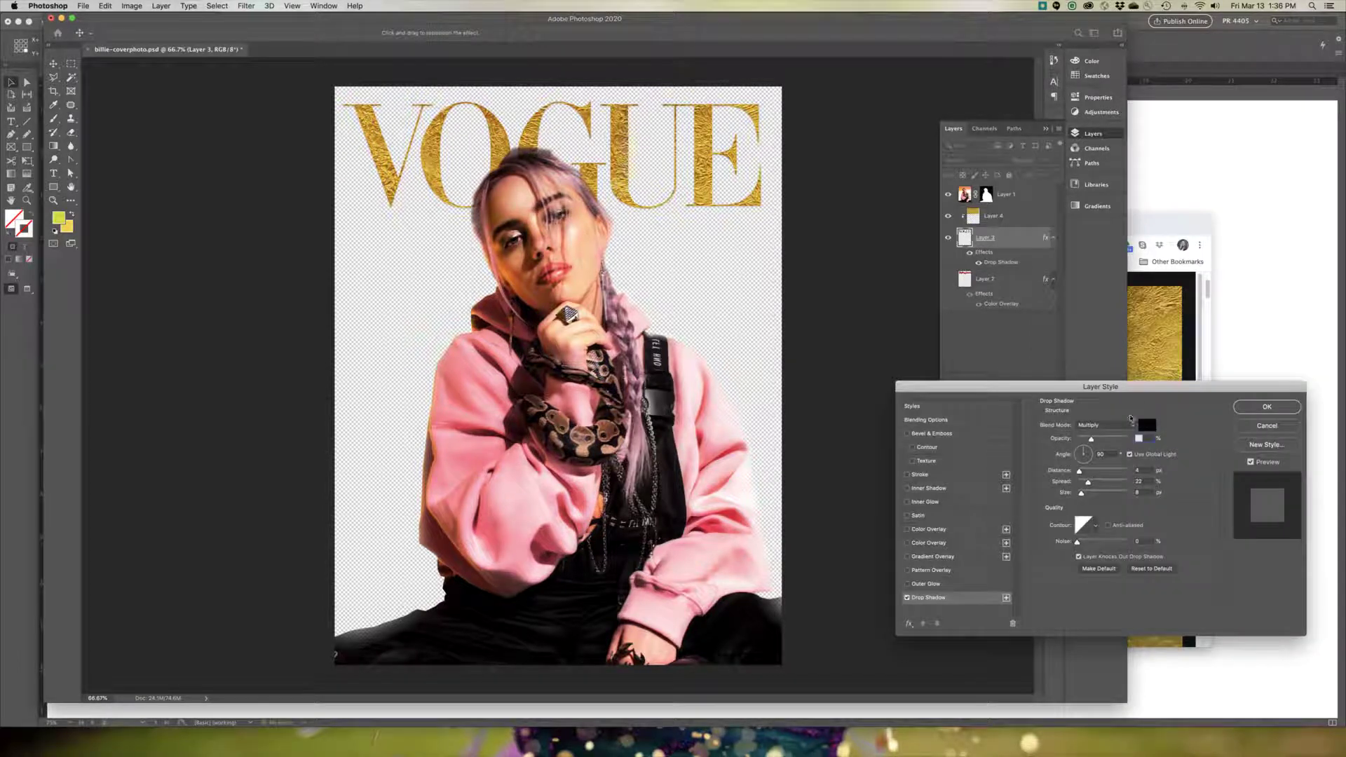
left_click_drag(1136, 397, 1086, 343)
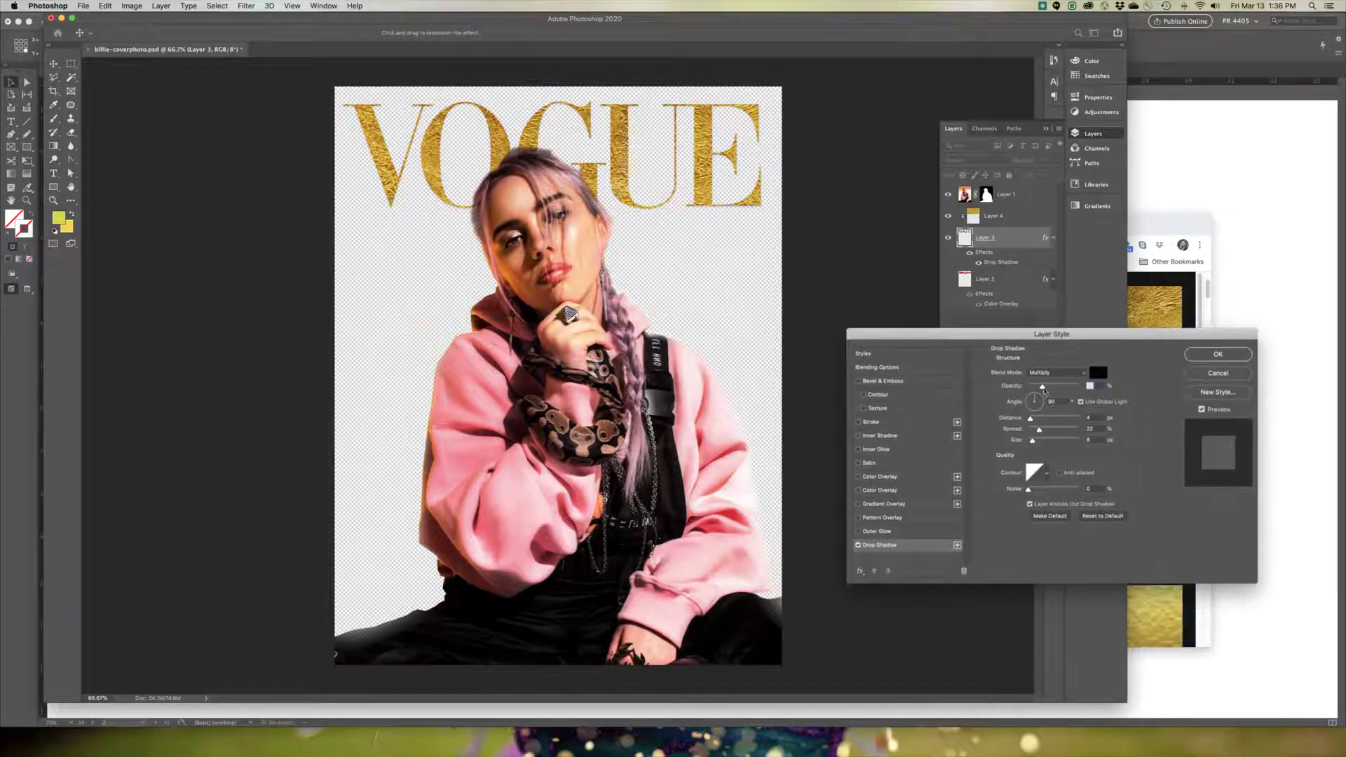
left_click_drag(1043, 390, 1051, 431)
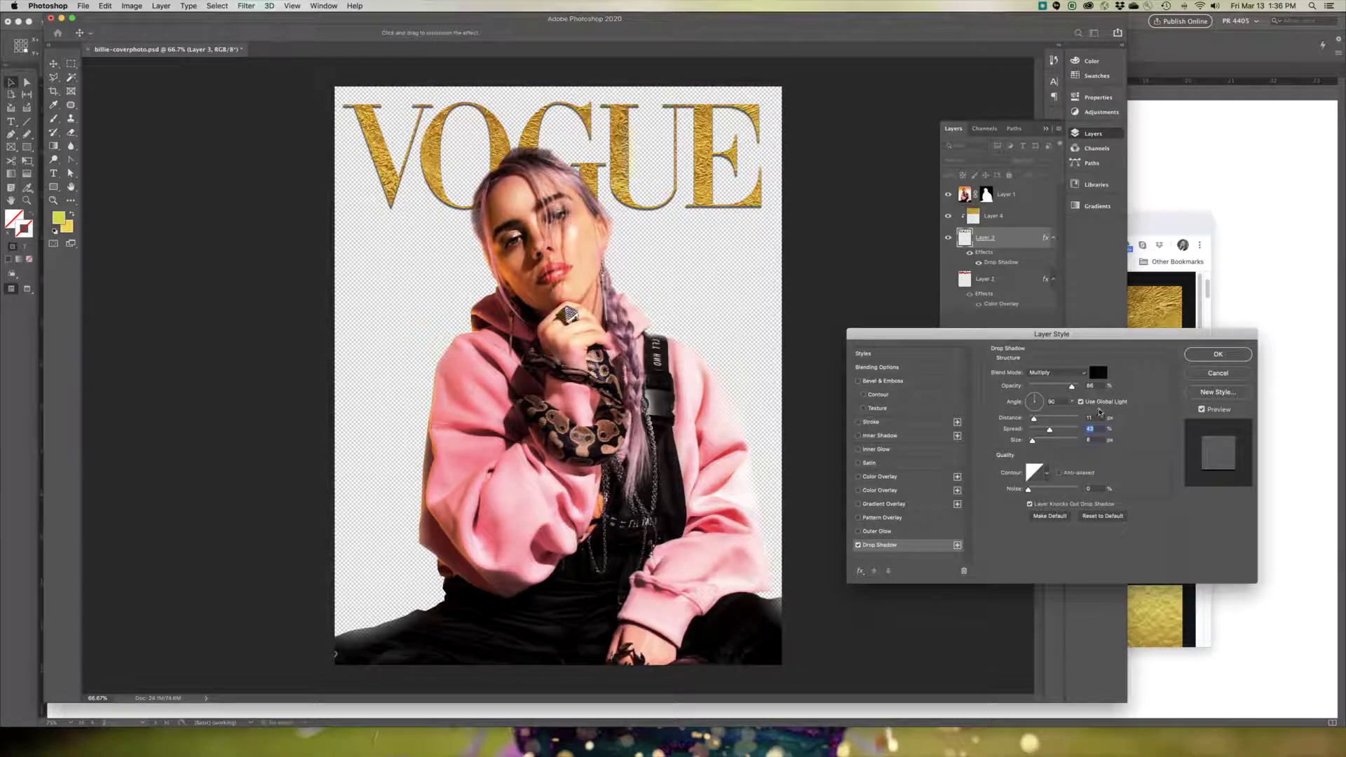
left_click(1225, 362)
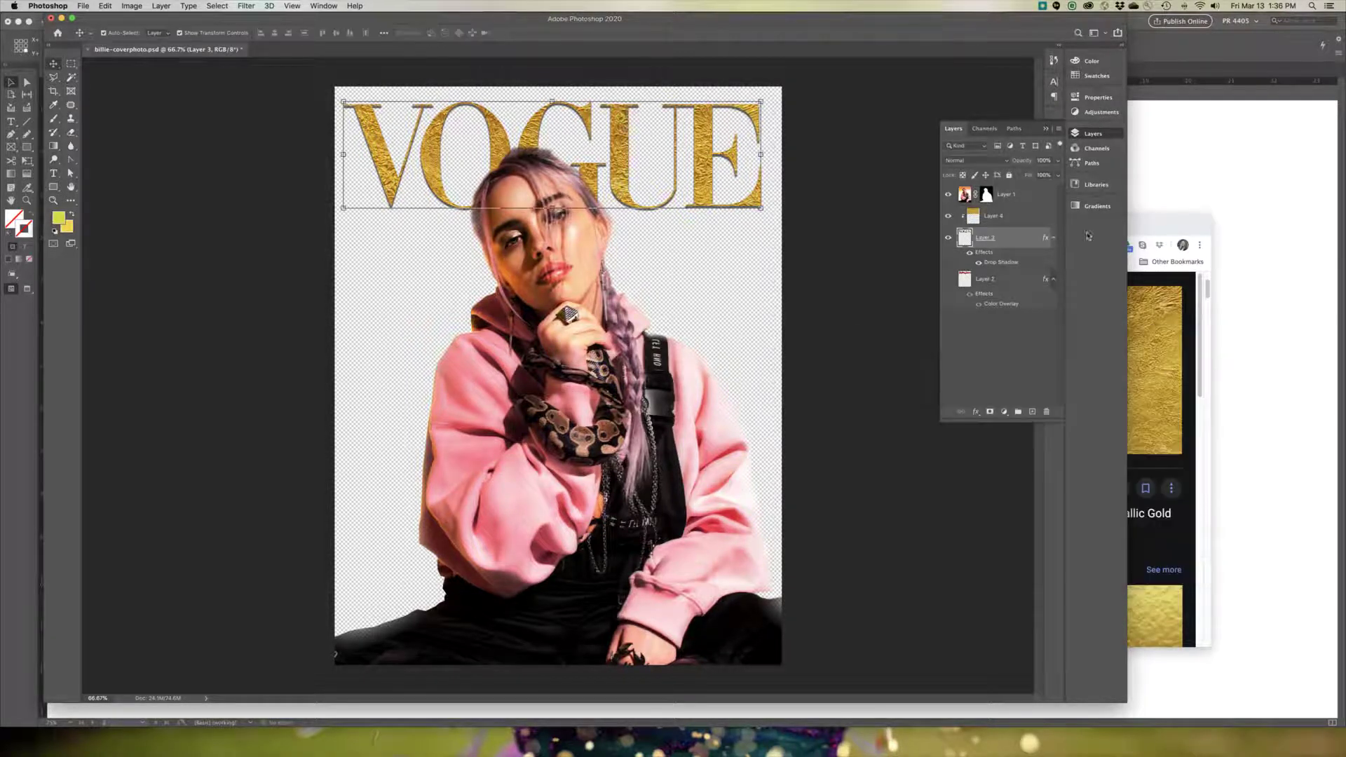
Collapse the layer list and save the cover photo file
left_click(1047, 130)
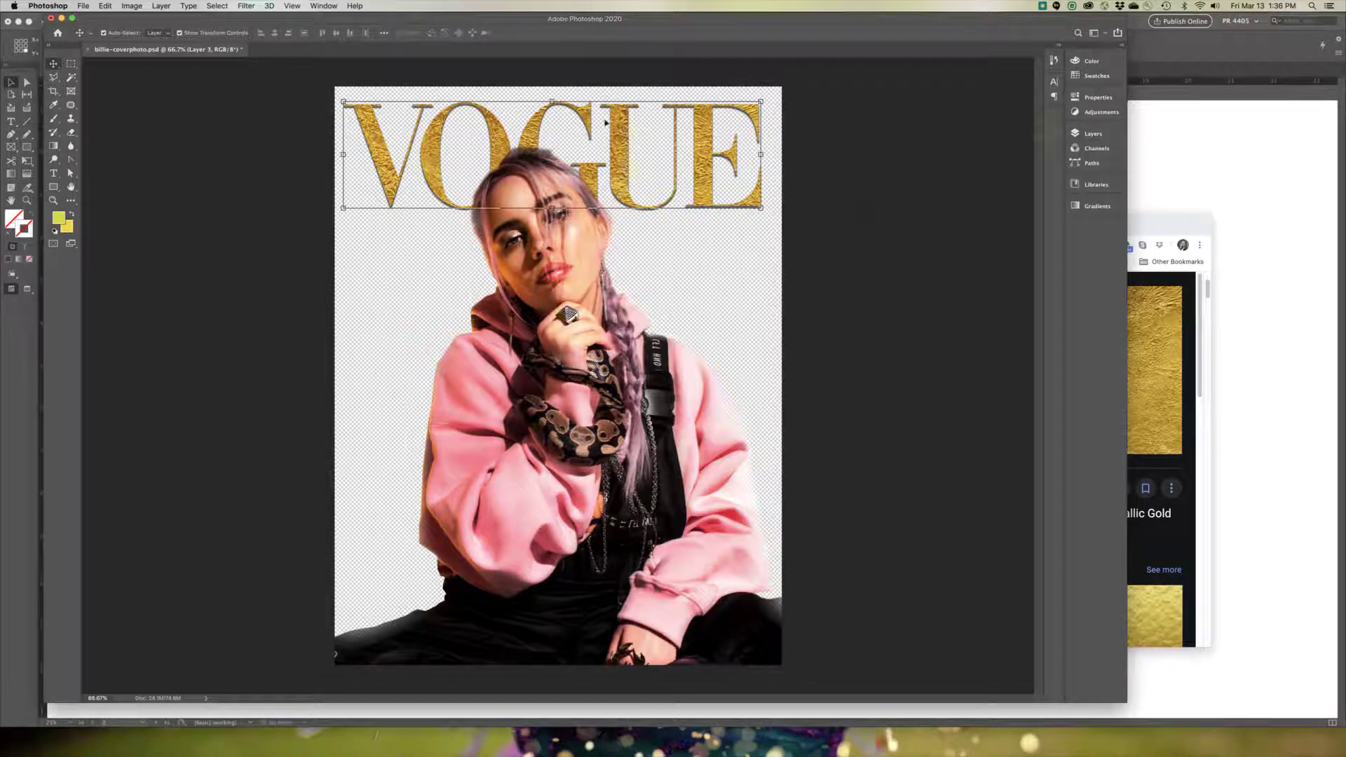
left_click(83, 5)
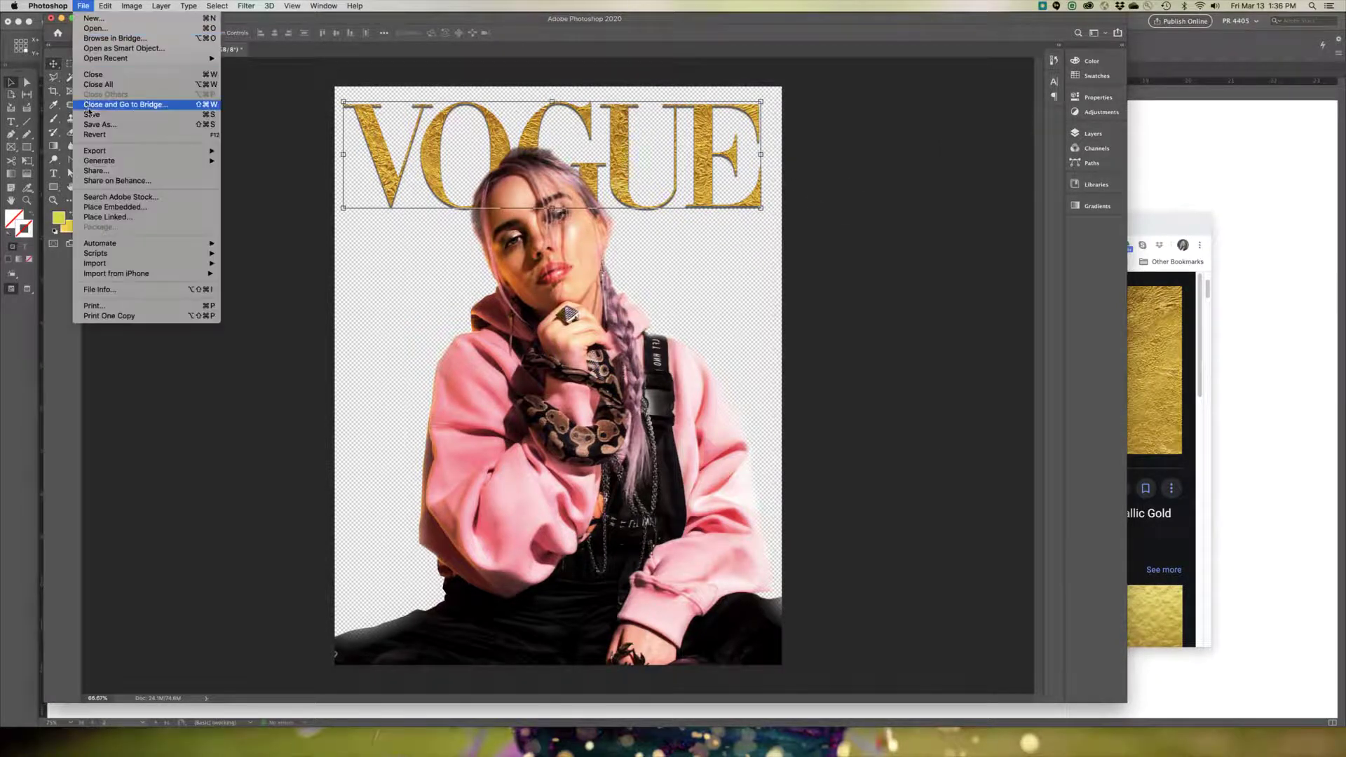
left_click(91, 115)
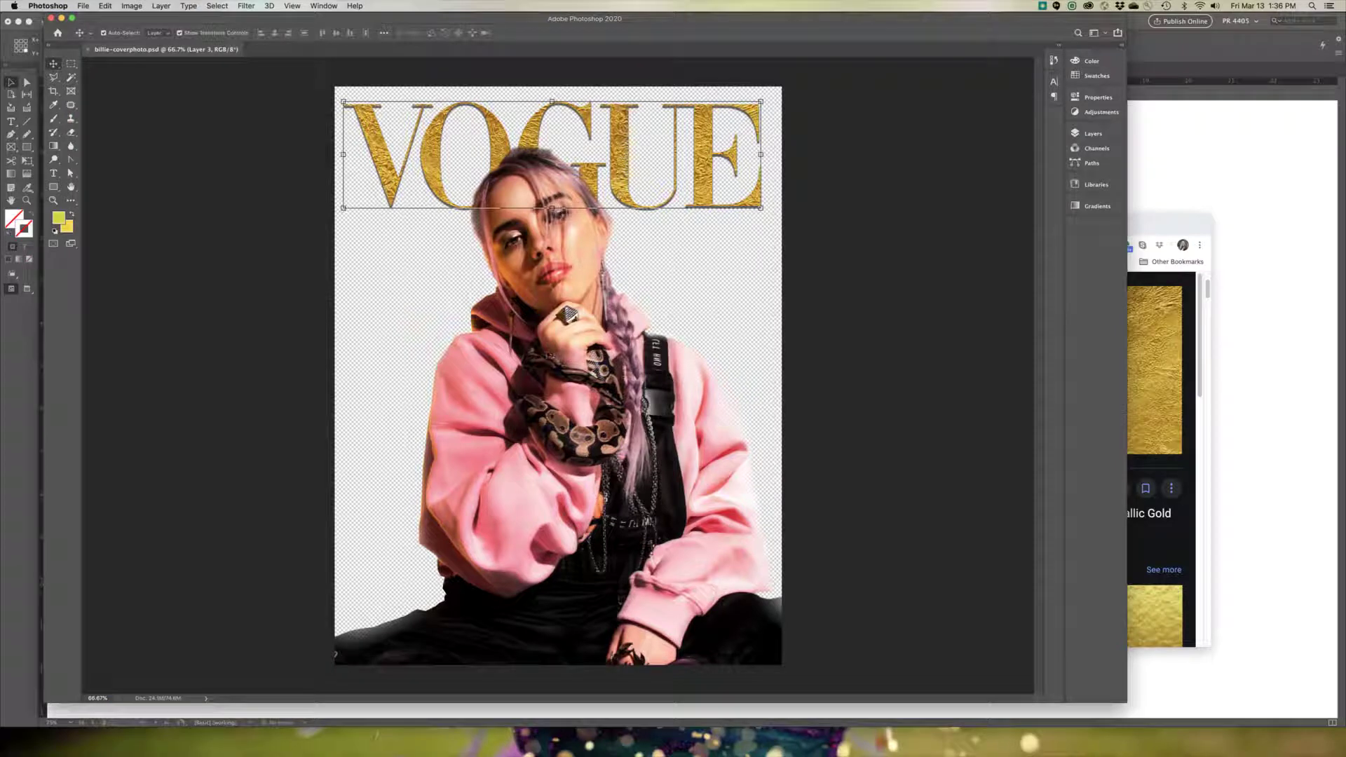
Switch to InDesign, update the modified link of the placed cover image and save the magazine document
left_click(29, 468)
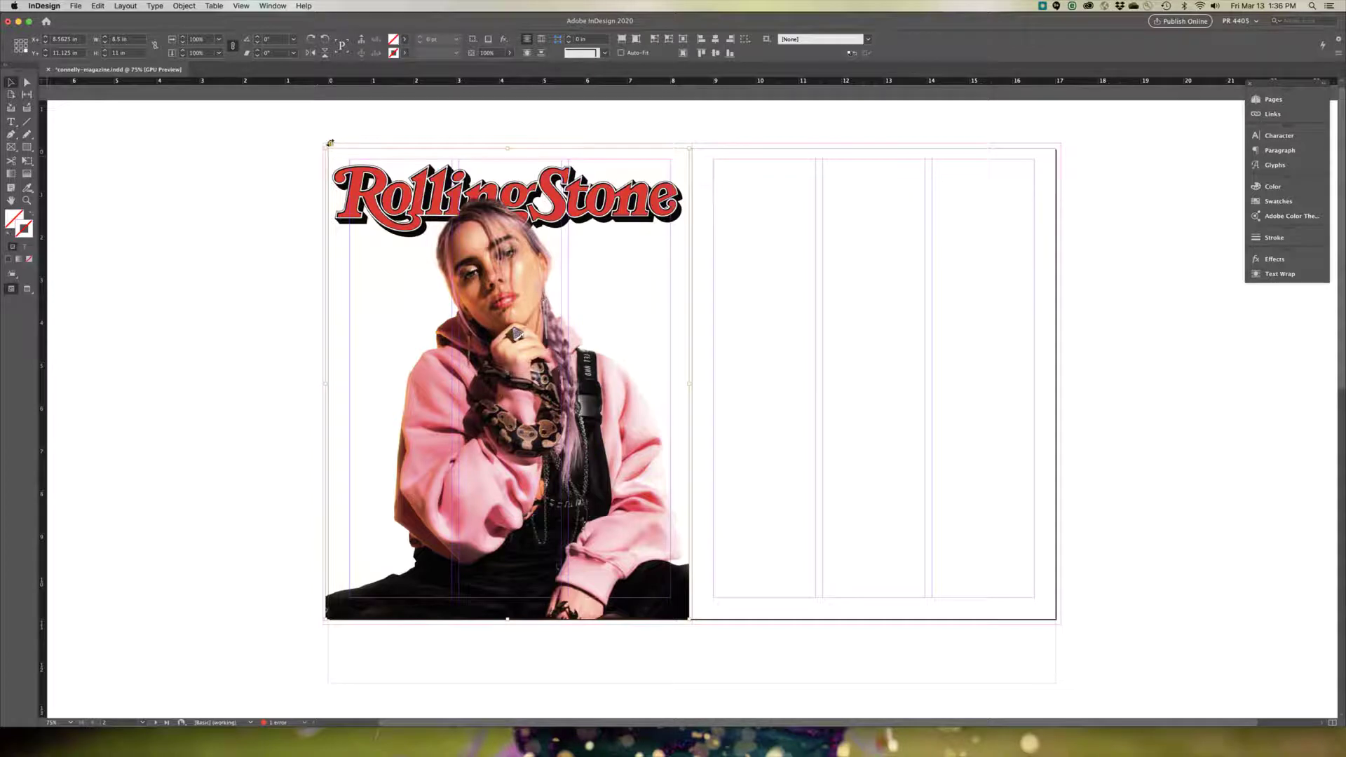
left_click(331, 144)
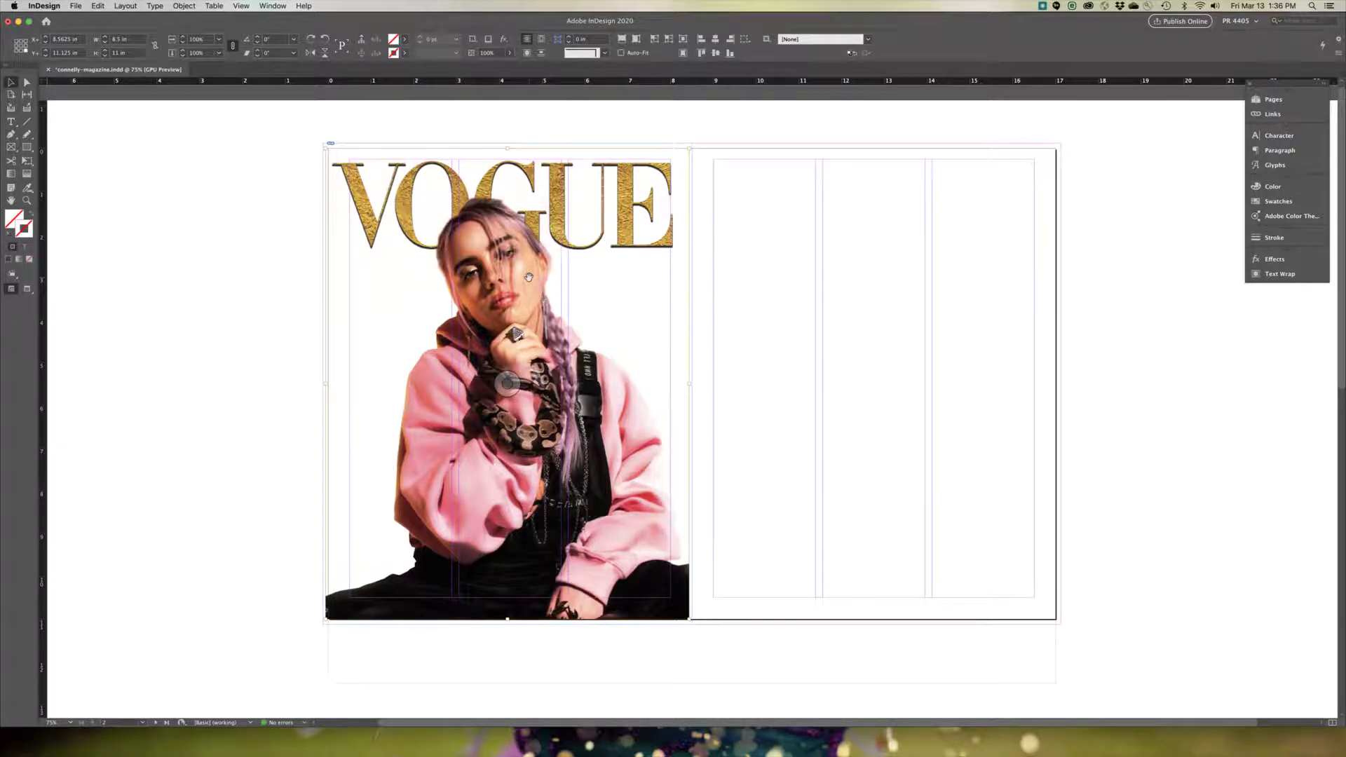
left_click(75, 6)
left_click(80, 68)
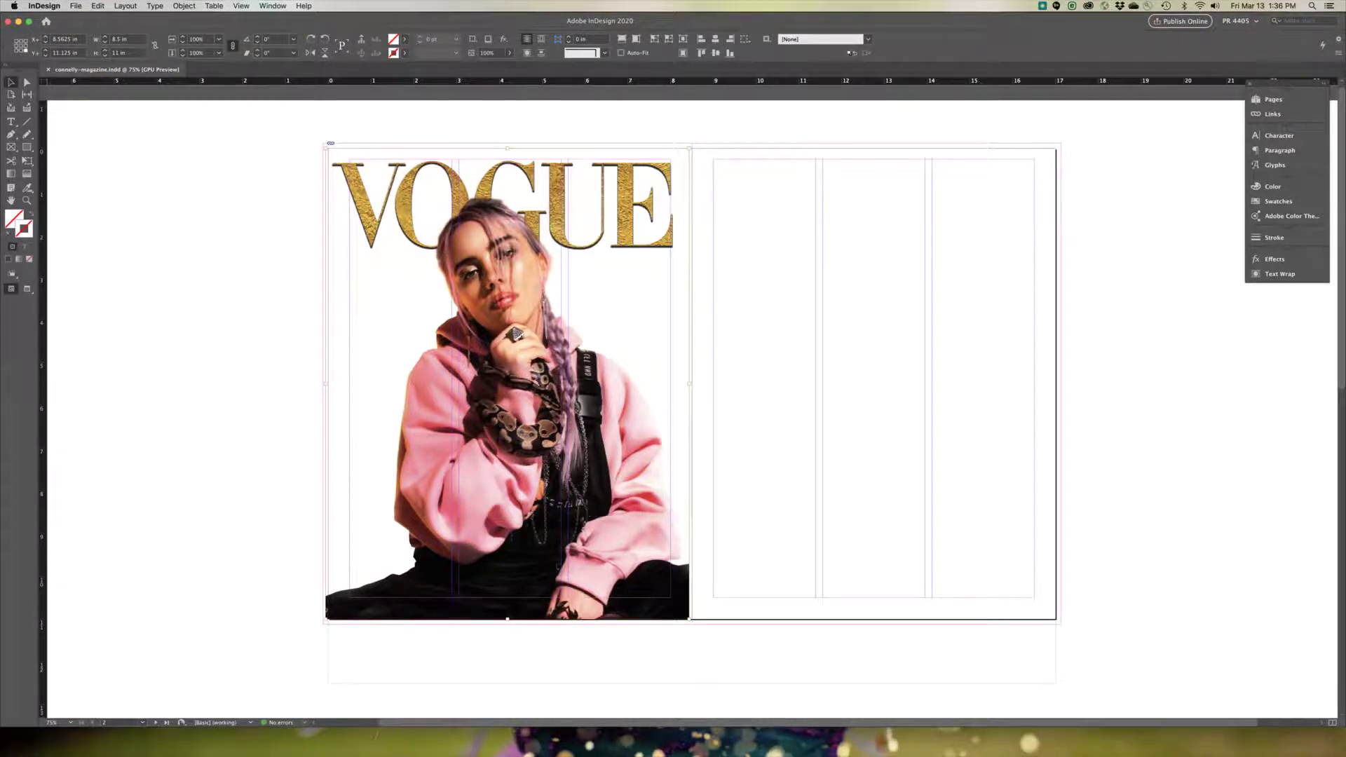
Switch back to the Photoshop cover and deselect the VOGUE layer
key("super+Tab")
left_click(1240, 473)
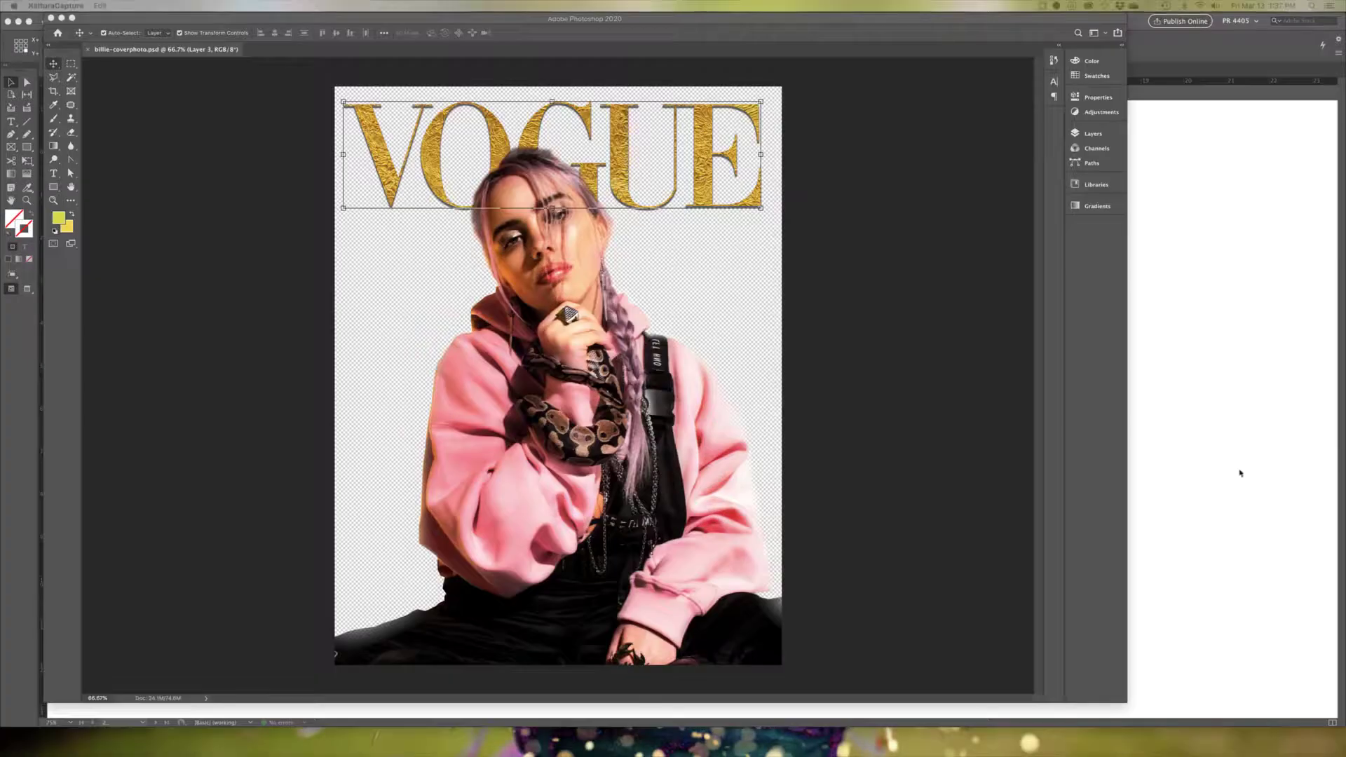
left_click(1005, 388)
left_click(727, 308)
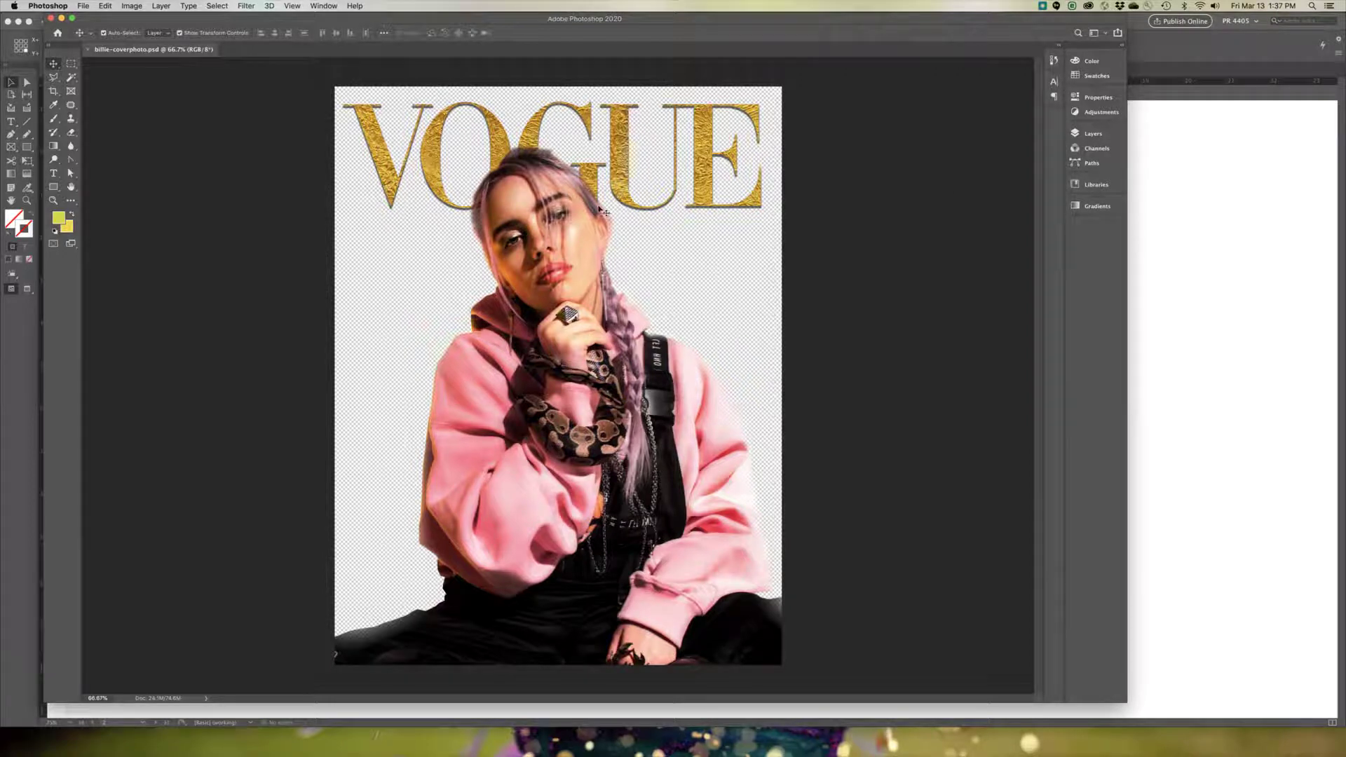
Delete the layer mask of the portrait layer (Layer 1) without applying it
left_click(1092, 133)
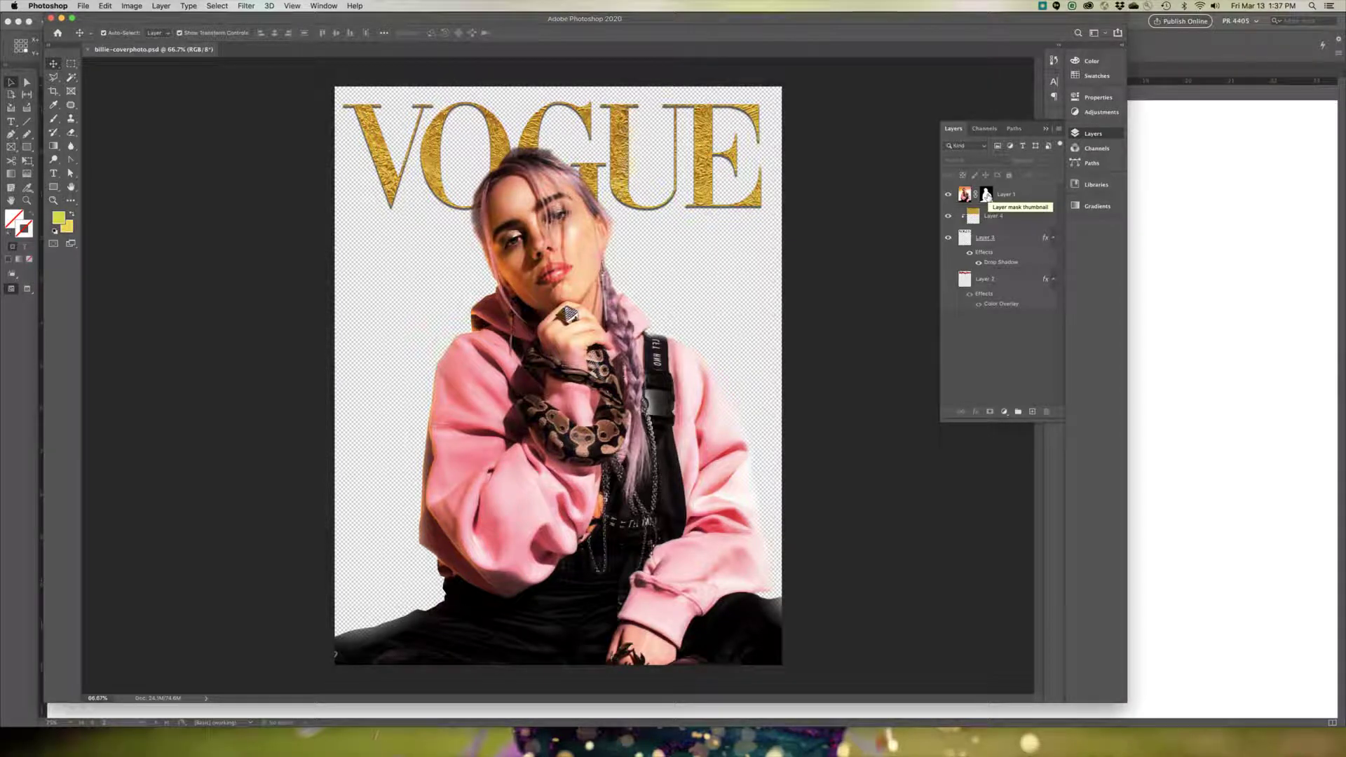
left_click(987, 197)
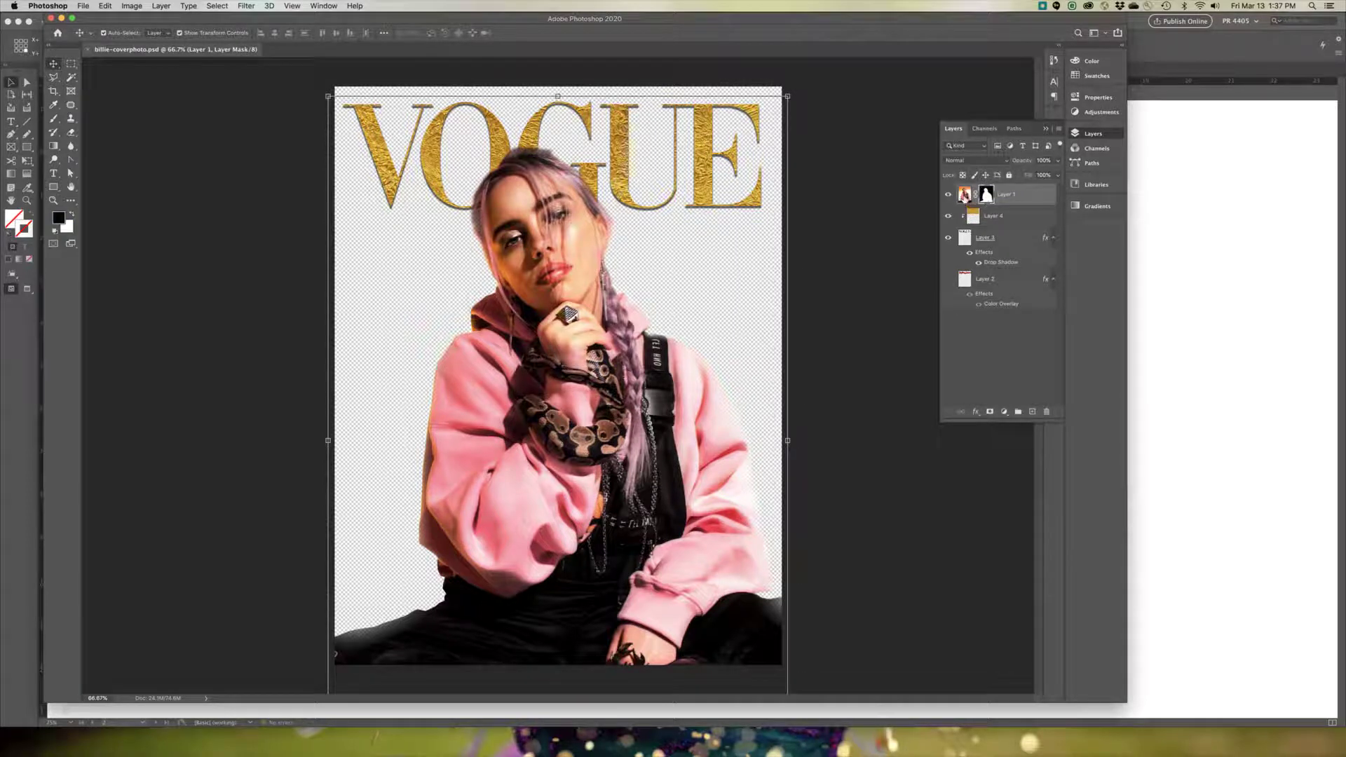
left_click_drag(987, 195, 1050, 418)
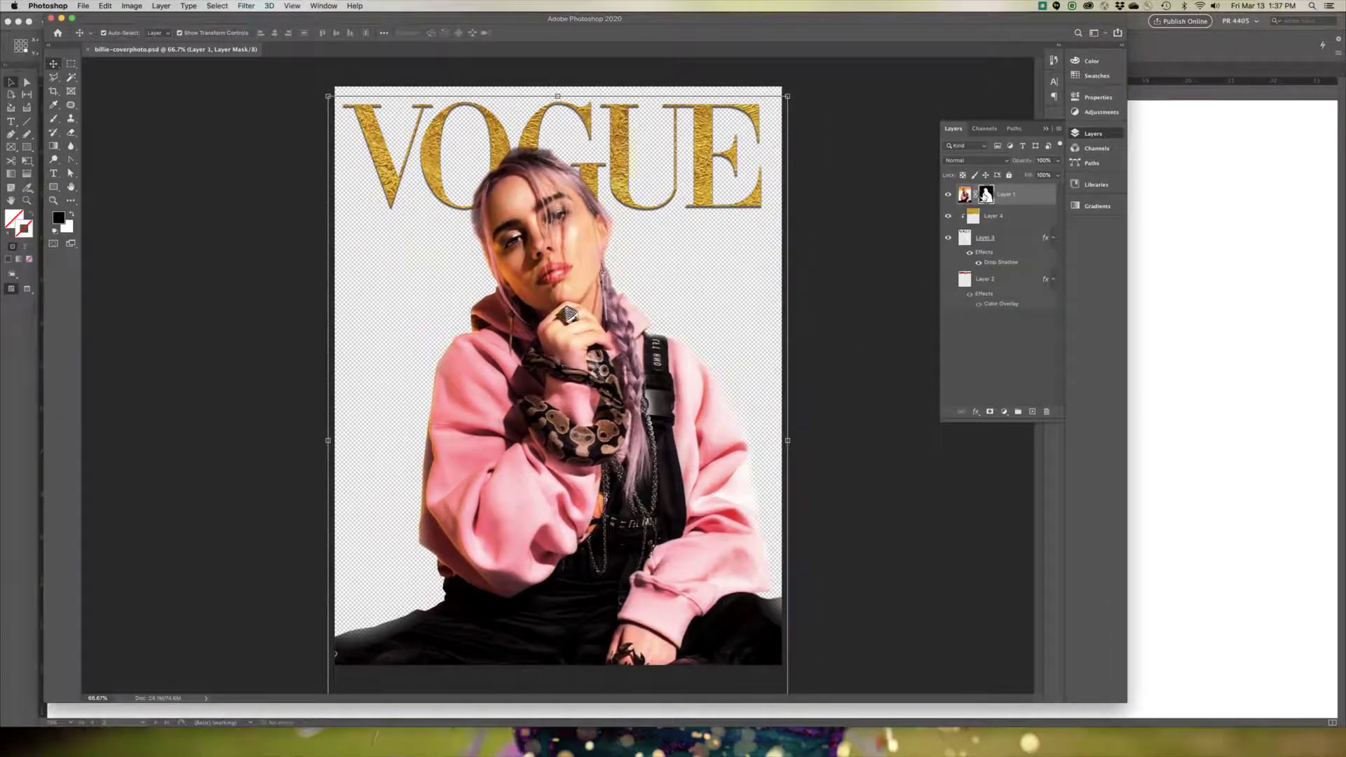
left_click_drag(987, 196, 1050, 414)
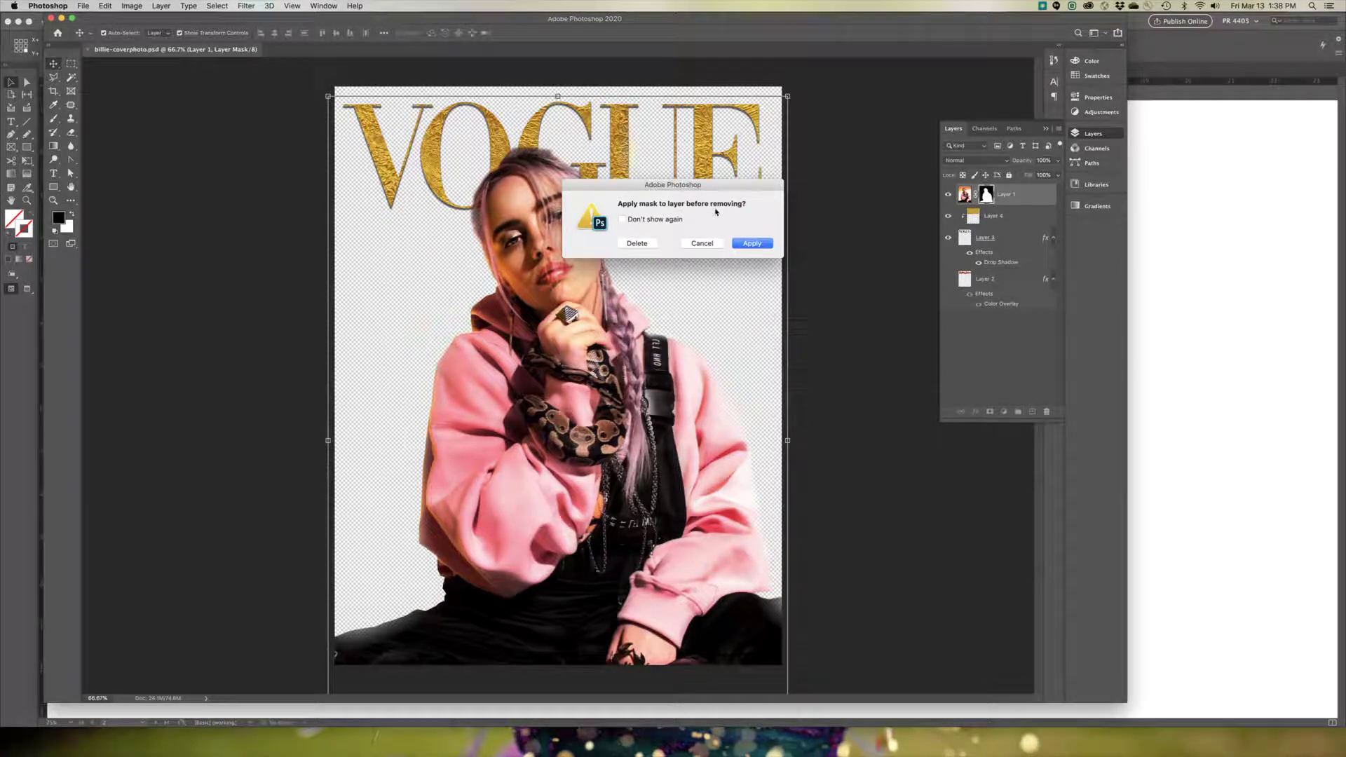
left_click(636, 243)
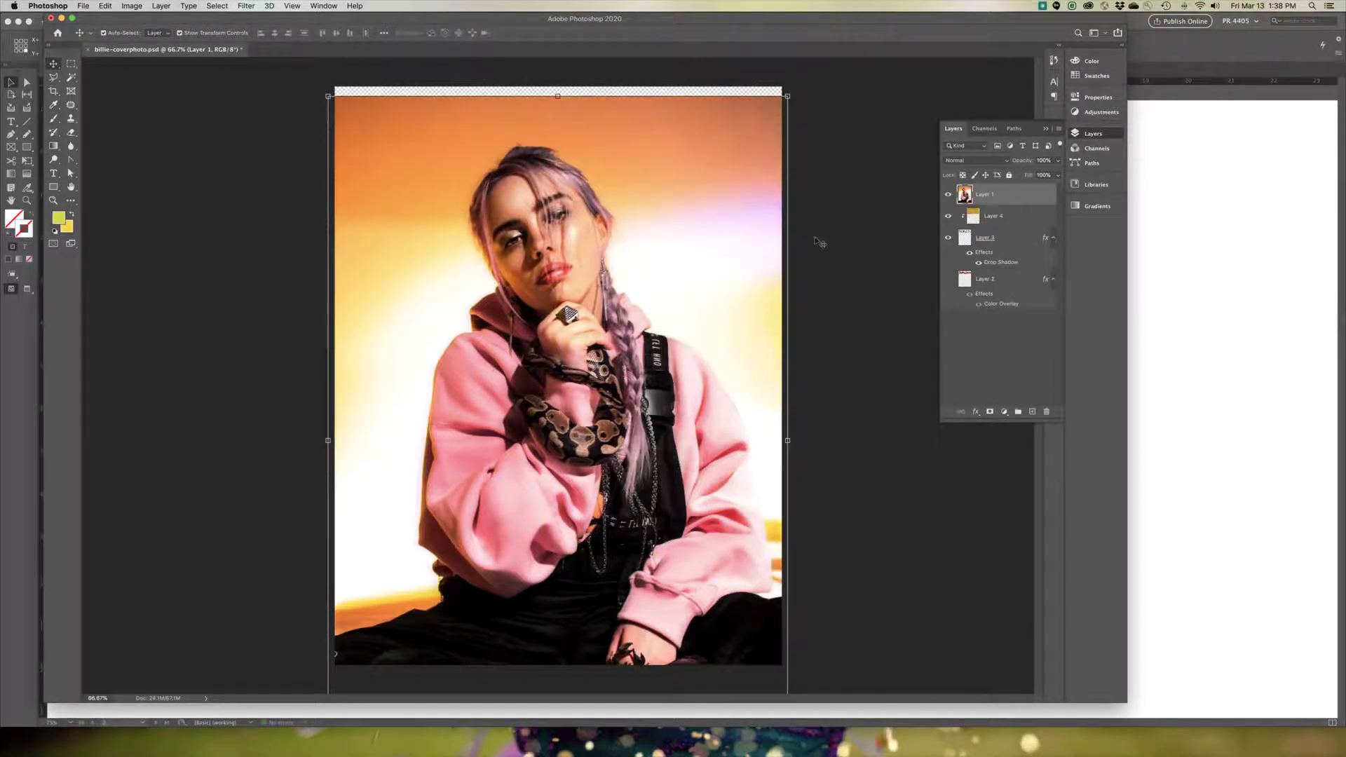
Move the portrait up to cover the gap along the canvas's upper edge, and duplicate Layer 1 with the original hidden
left_click_drag(732, 260, 733, 255)
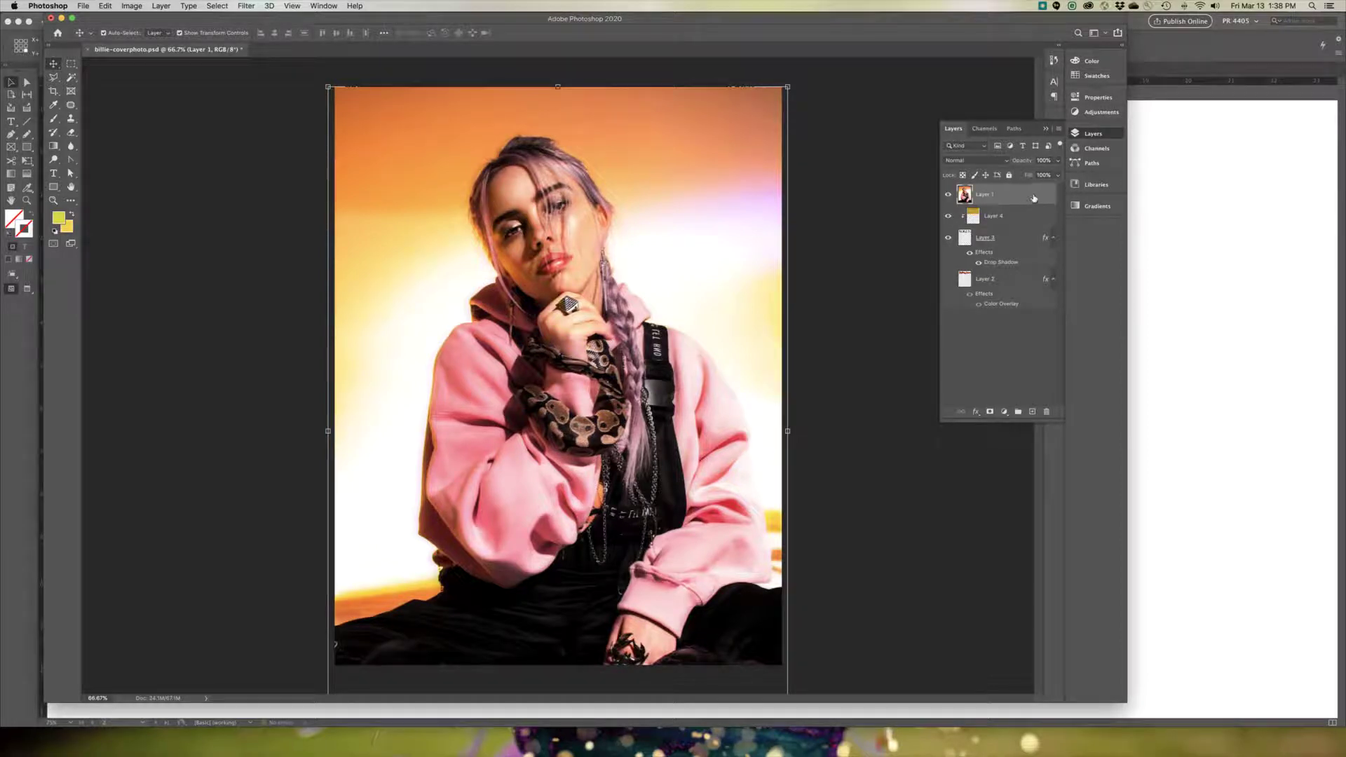
left_click_drag(1034, 198, 1032, 412)
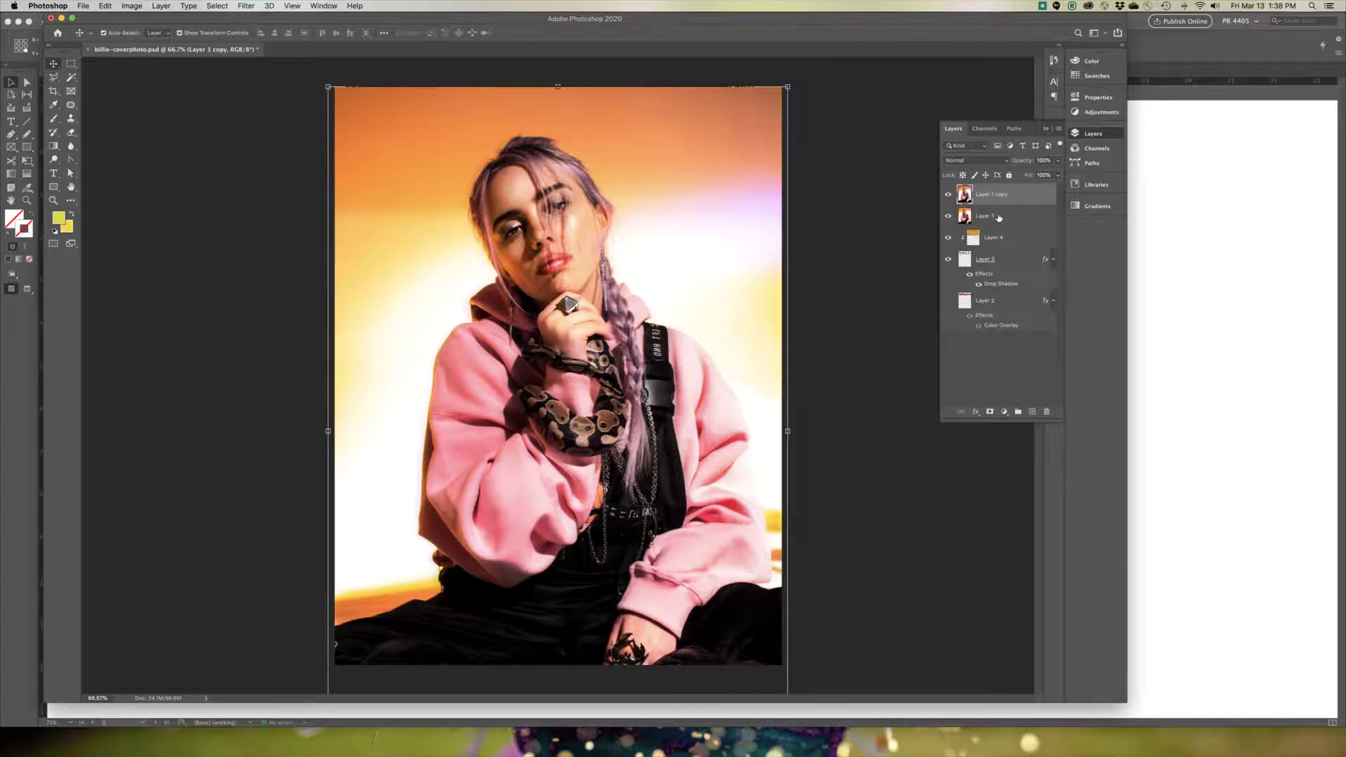
left_click(948, 219)
left_click(276, 166)
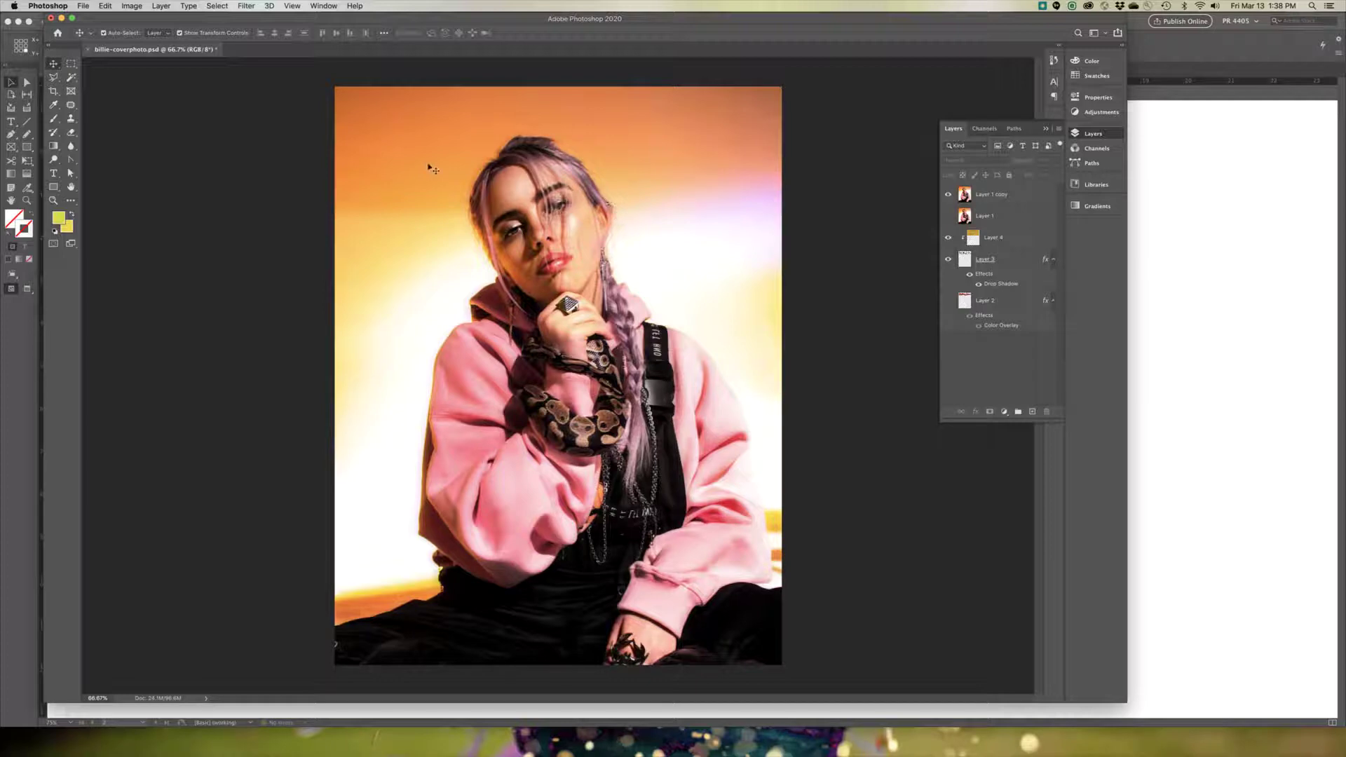
Add a layer mask to Layer 1 copy and paint out the background around the head with a large black brush, exposing the VOGUE nameplate
left_click(1028, 196)
left_click(990, 412)
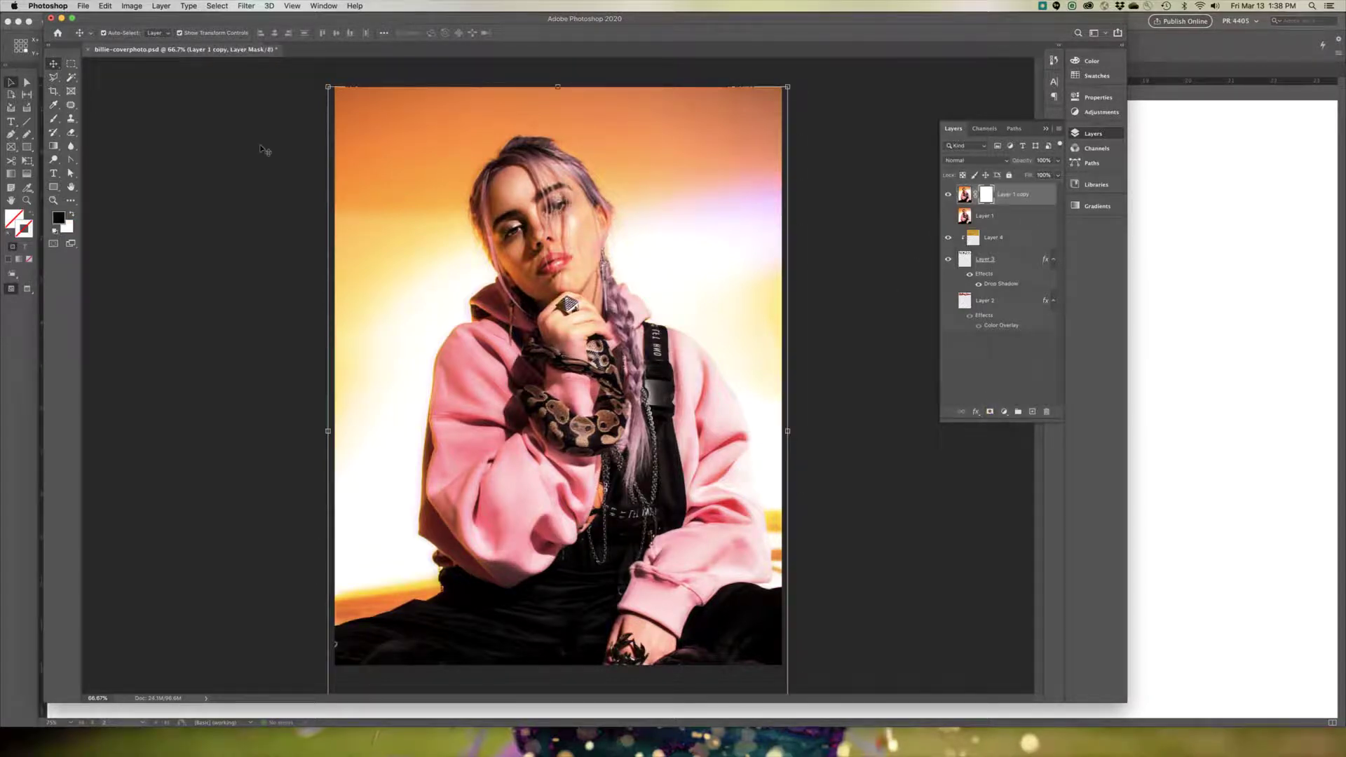
left_click(54, 120)
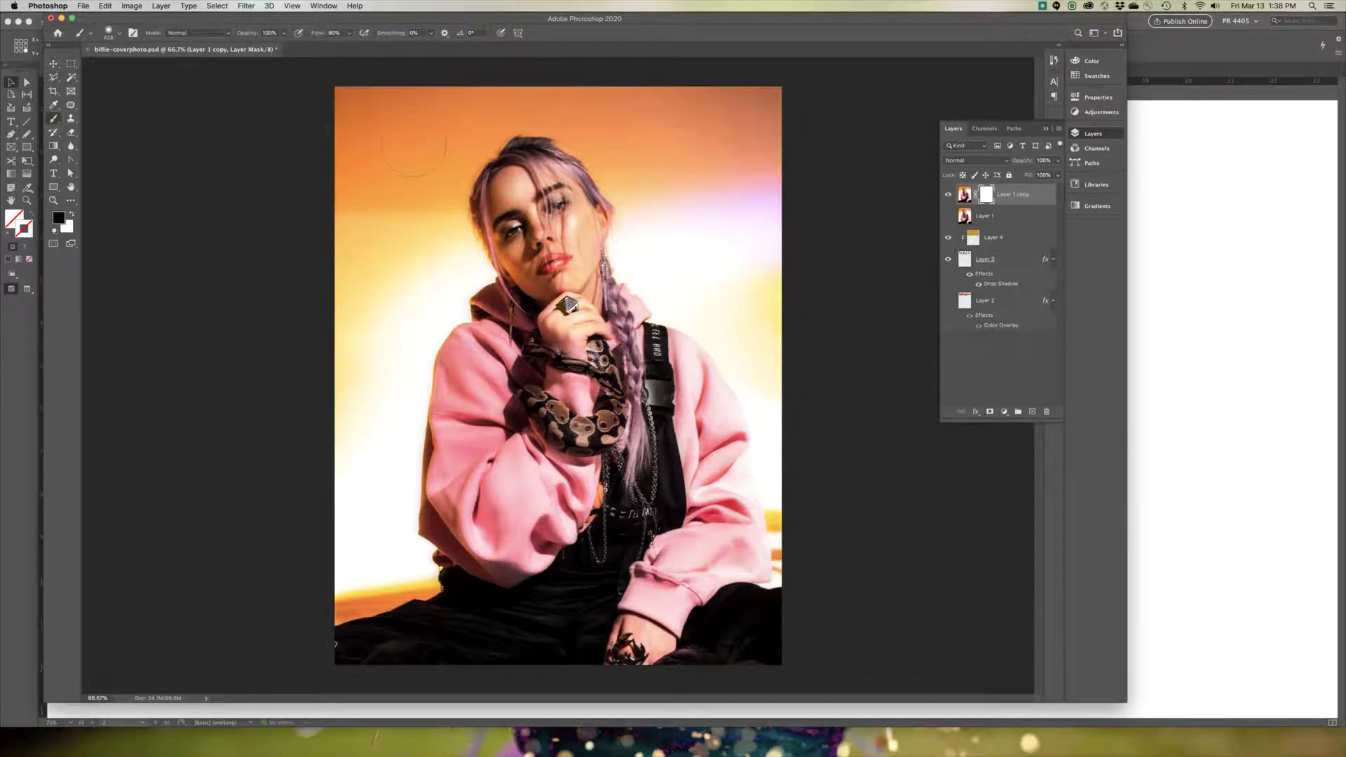
mouse_move(421, 105)
left_mouse_down()
mouse_move(393, 196)
mouse_move(365, 112)
mouse_move(508, 116)
mouse_move(459, 169)
mouse_move(449, 158)
mouse_move(428, 224)
mouse_move(463, 203)
mouse_move(433, 207)
mouse_move(466, 242)
mouse_move(442, 259)
mouse_move(350, 231)
mouse_move(350, 207)
left_mouse_up()
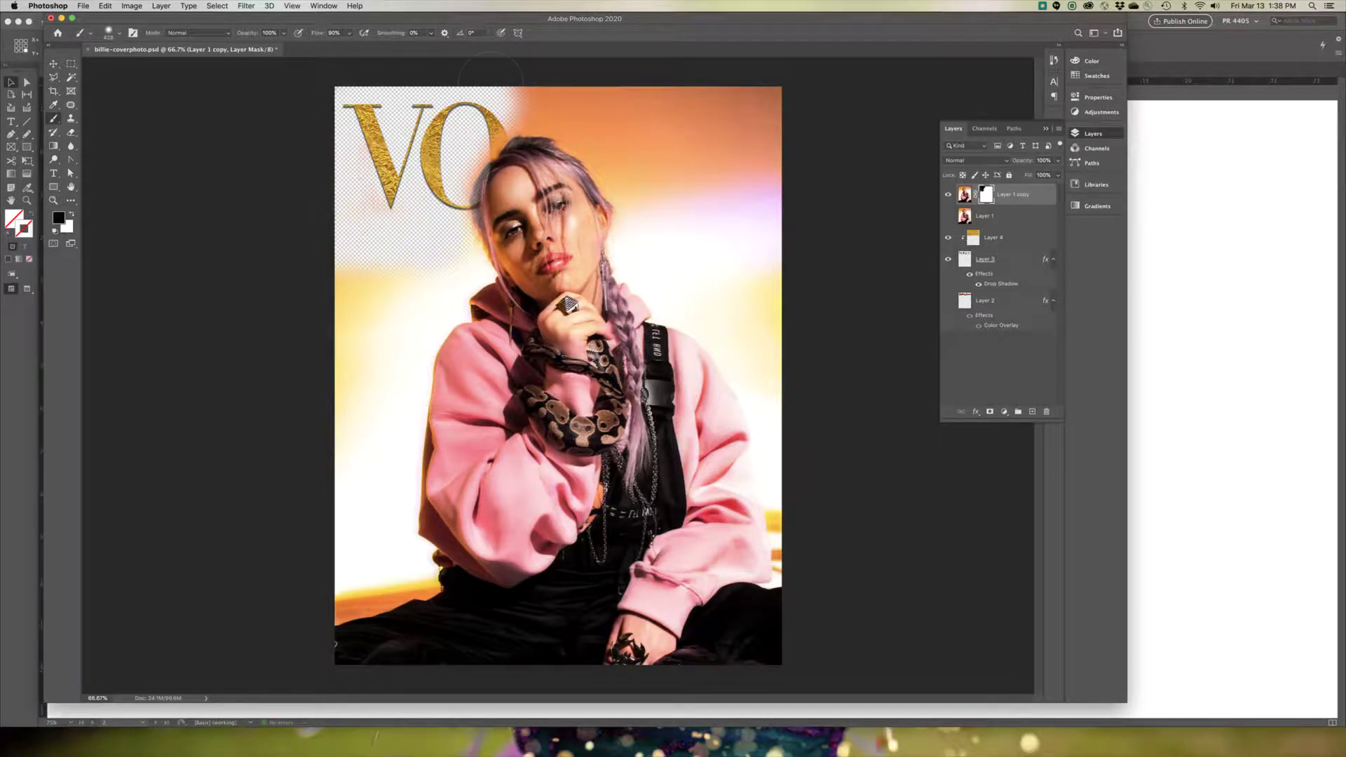
mouse_move(507, 106)
left_mouse_down()
mouse_move(593, 109)
mouse_move(561, 126)
mouse_move(596, 123)
mouse_move(638, 147)
mouse_move(666, 196)
mouse_move(743, 112)
mouse_move(747, 147)
mouse_move(708, 175)
mouse_move(761, 232)
mouse_move(641, 234)
mouse_move(729, 256)
left_mouse_up()
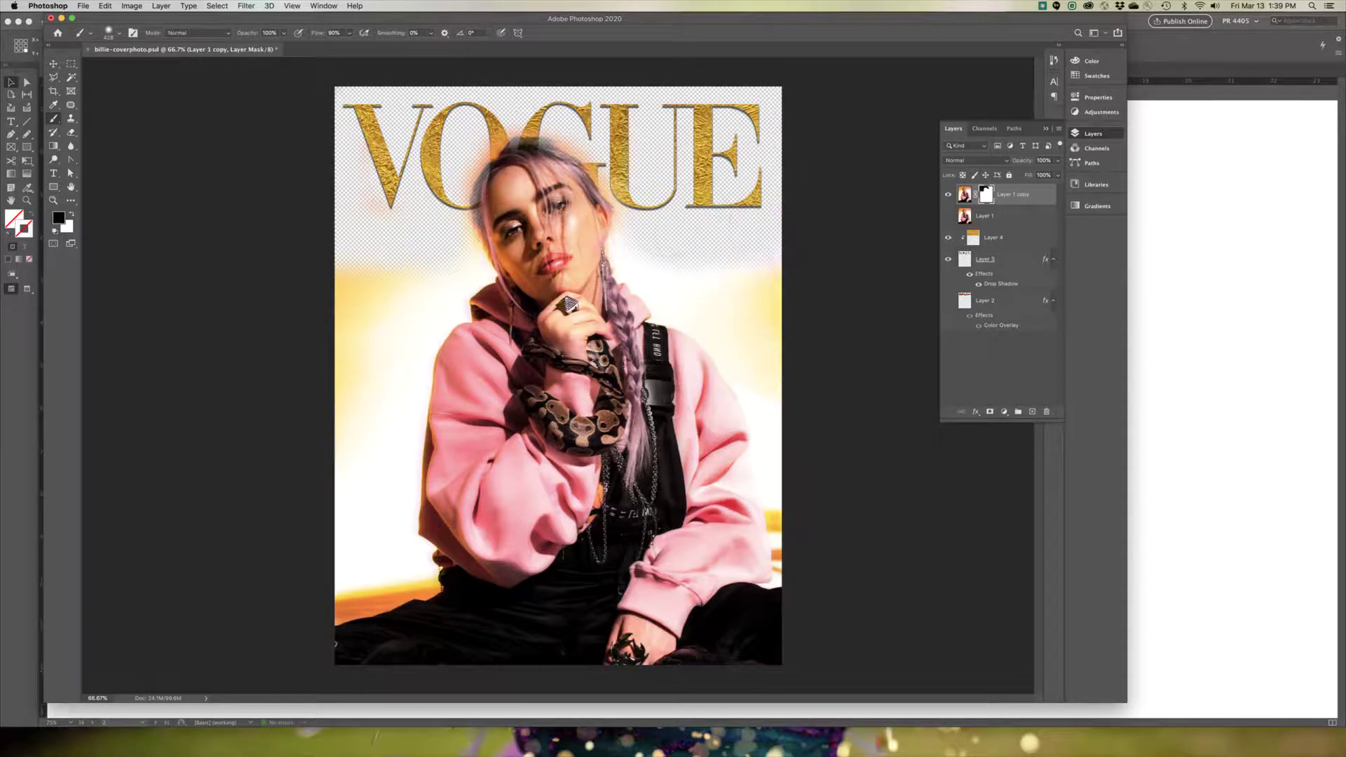
Shrink the brush and paint black on the mask close along the hair and face edges to remove leftover background
right_click(684, 205)
left_click(777, 209)
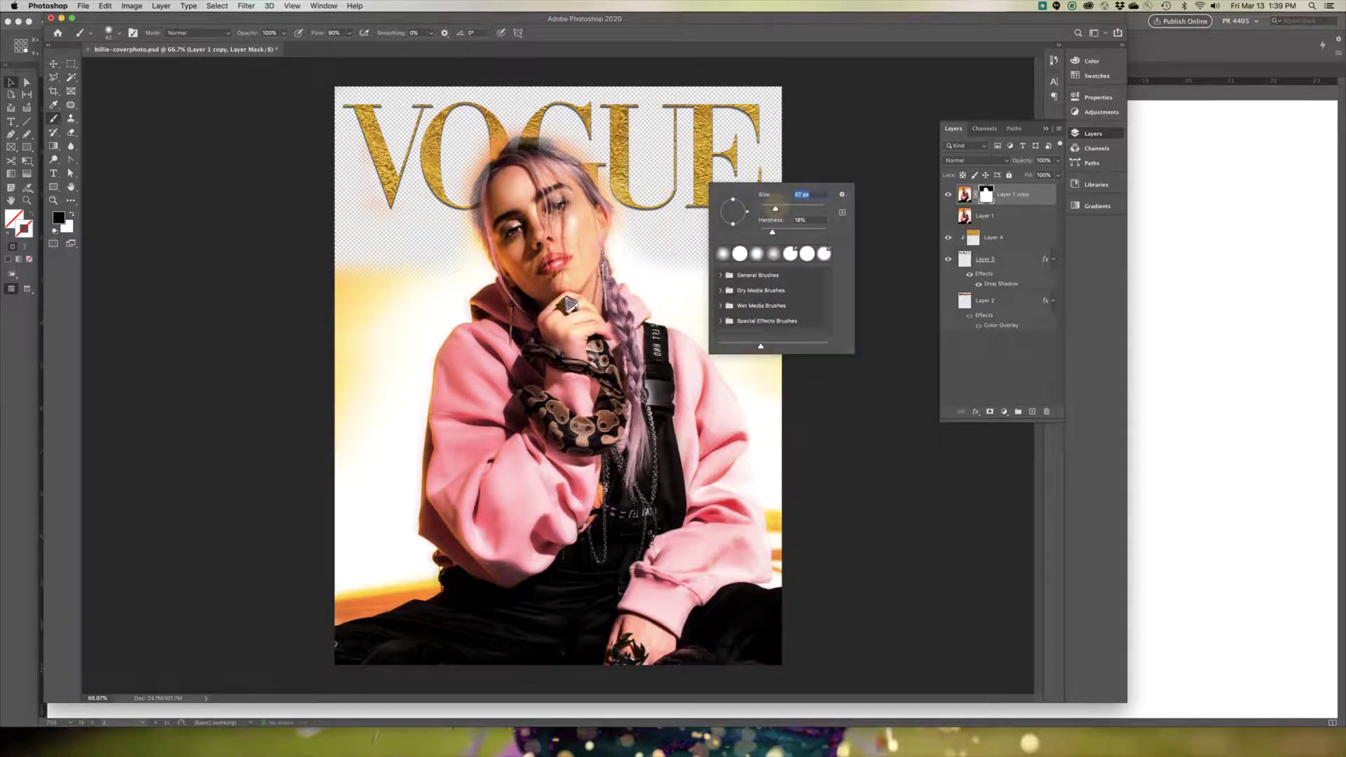
left_click_drag(776, 209, 785, 209)
key("super+1")
scroll(664, 189, "up", 3)
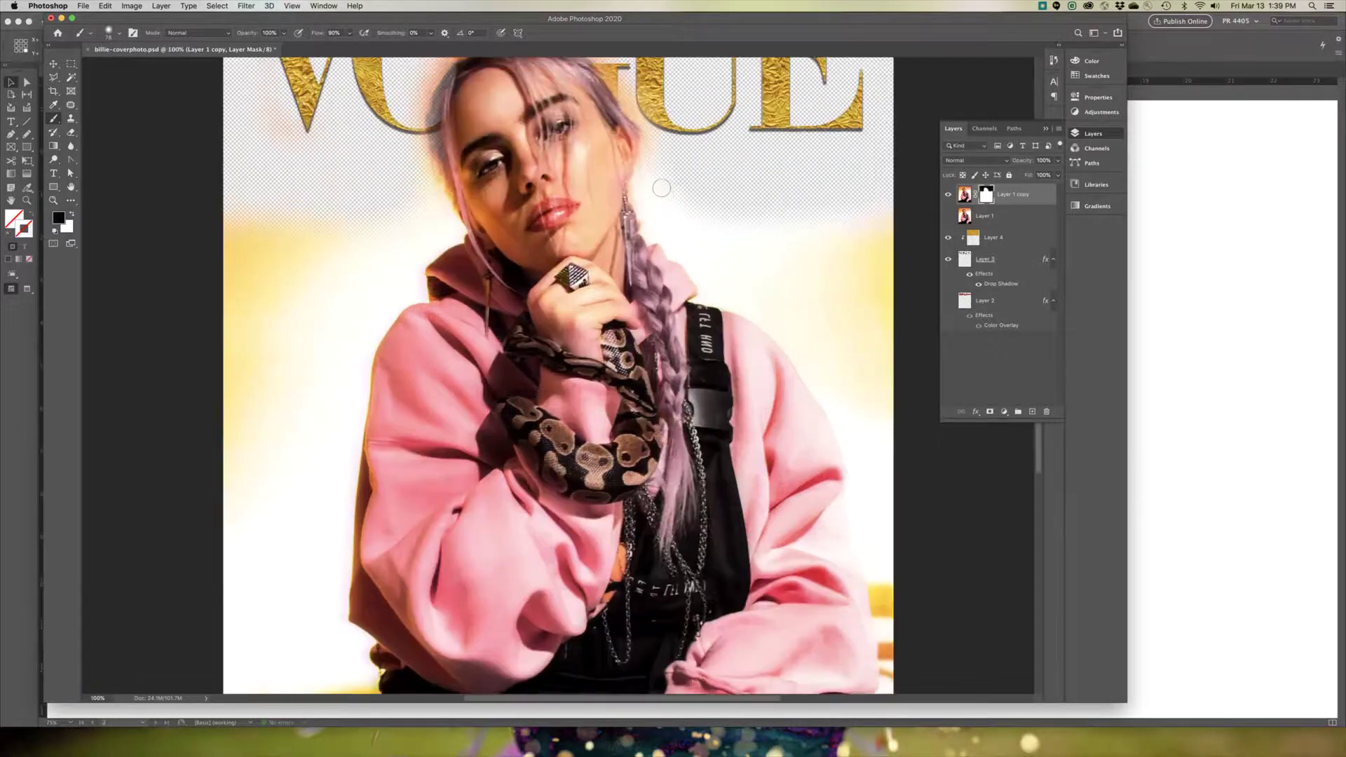
left_click_drag(464, 174, 417, 234)
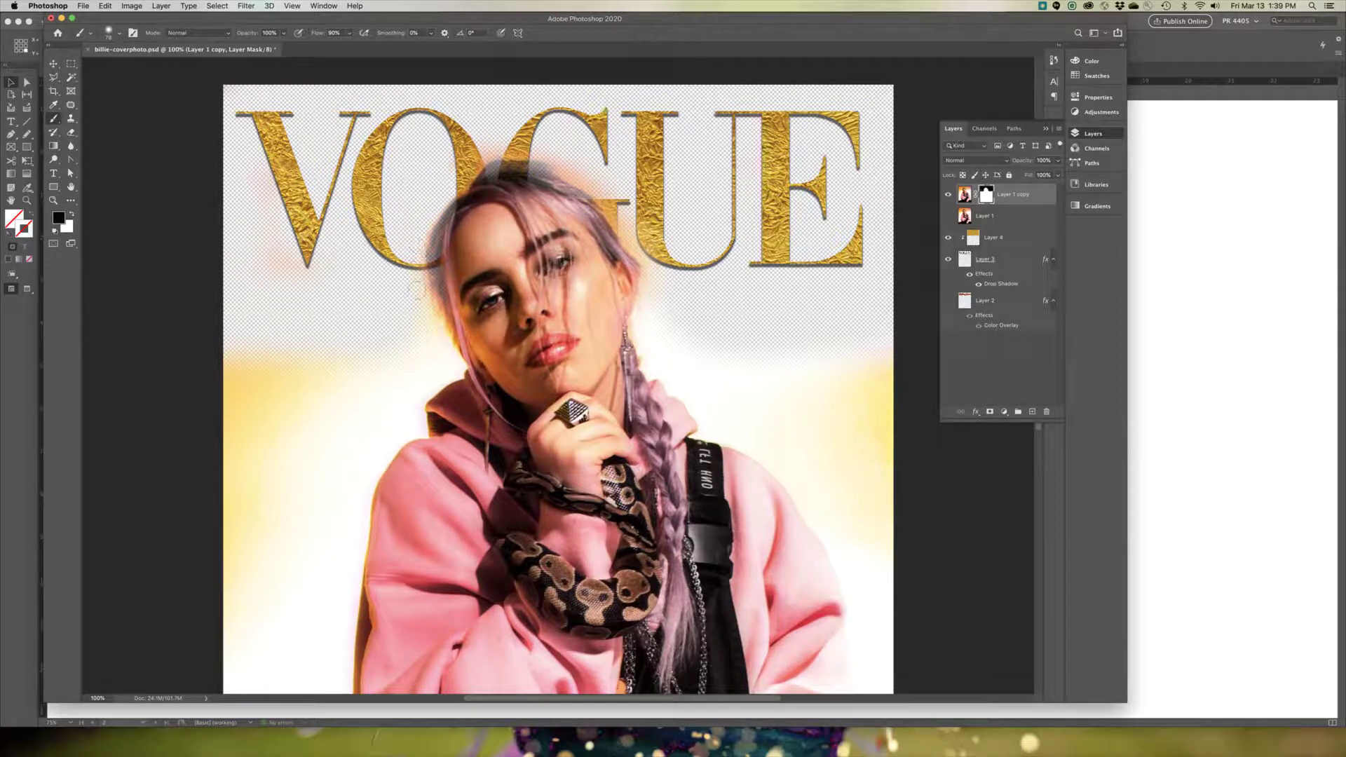
key("ctrl+Down")
left_click(504, 156)
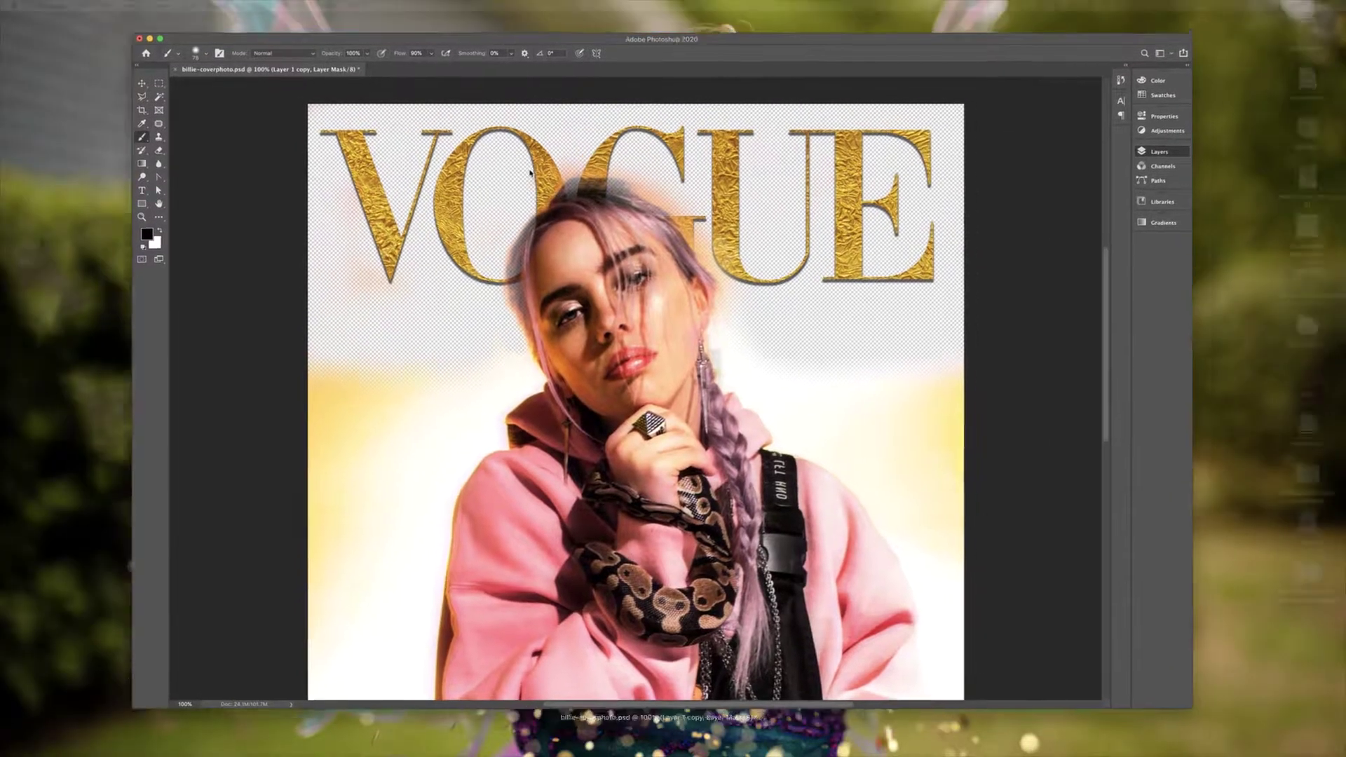
mouse_move(554, 164)
left_mouse_down()
mouse_move(591, 188)
mouse_move(581, 175)
mouse_move(605, 181)
mouse_move(584, 165)
mouse_move(630, 220)
mouse_move(651, 284)
mouse_move(630, 242)
mouse_move(651, 296)
mouse_move(642, 316)
mouse_move(648, 280)
mouse_move(646, 342)
mouse_move(657, 309)
left_mouse_up()
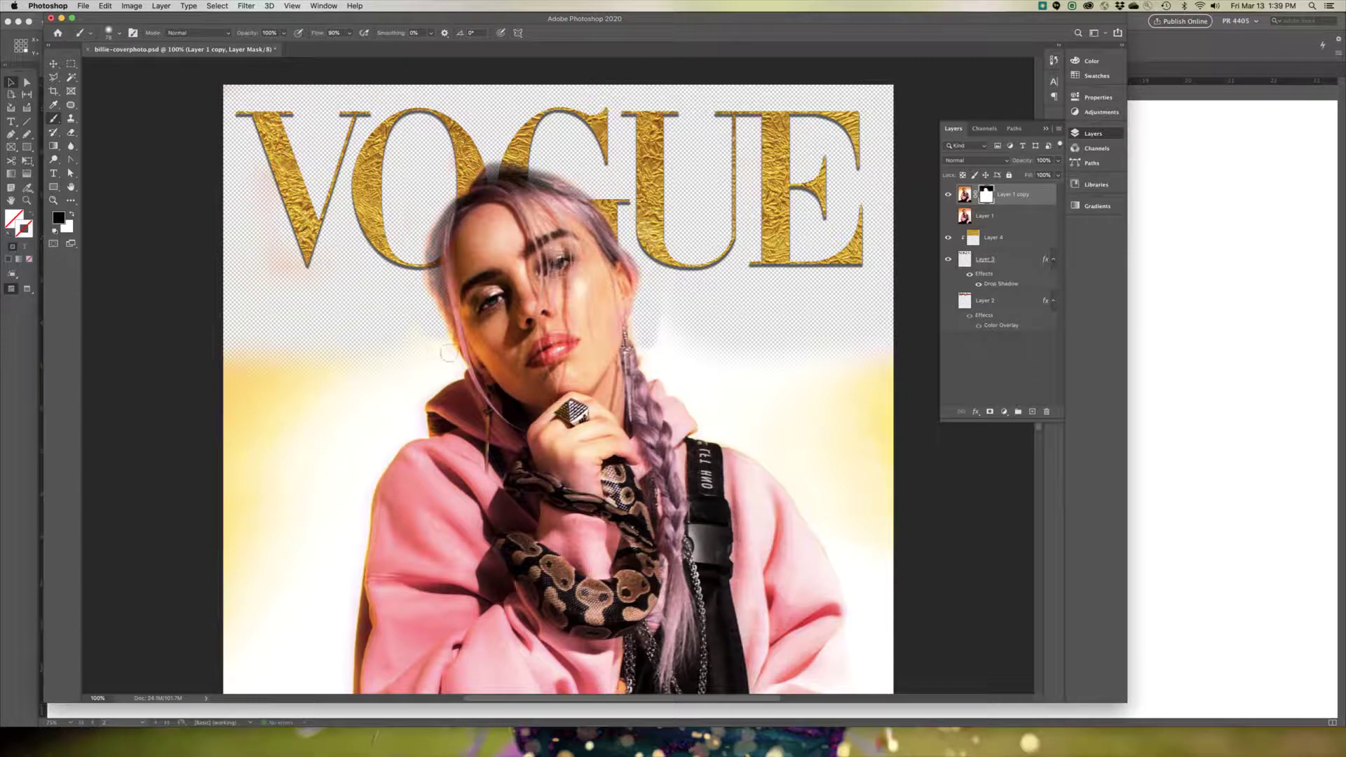
Restore the over-masked hair with white, and clean up stray background around the head and the V with black
left_click(72, 214)
mouse_move(511, 175)
left_mouse_down()
mouse_move(495, 168)
mouse_move(570, 195)
left_mouse_up()
left_click_drag(452, 200, 436, 280)
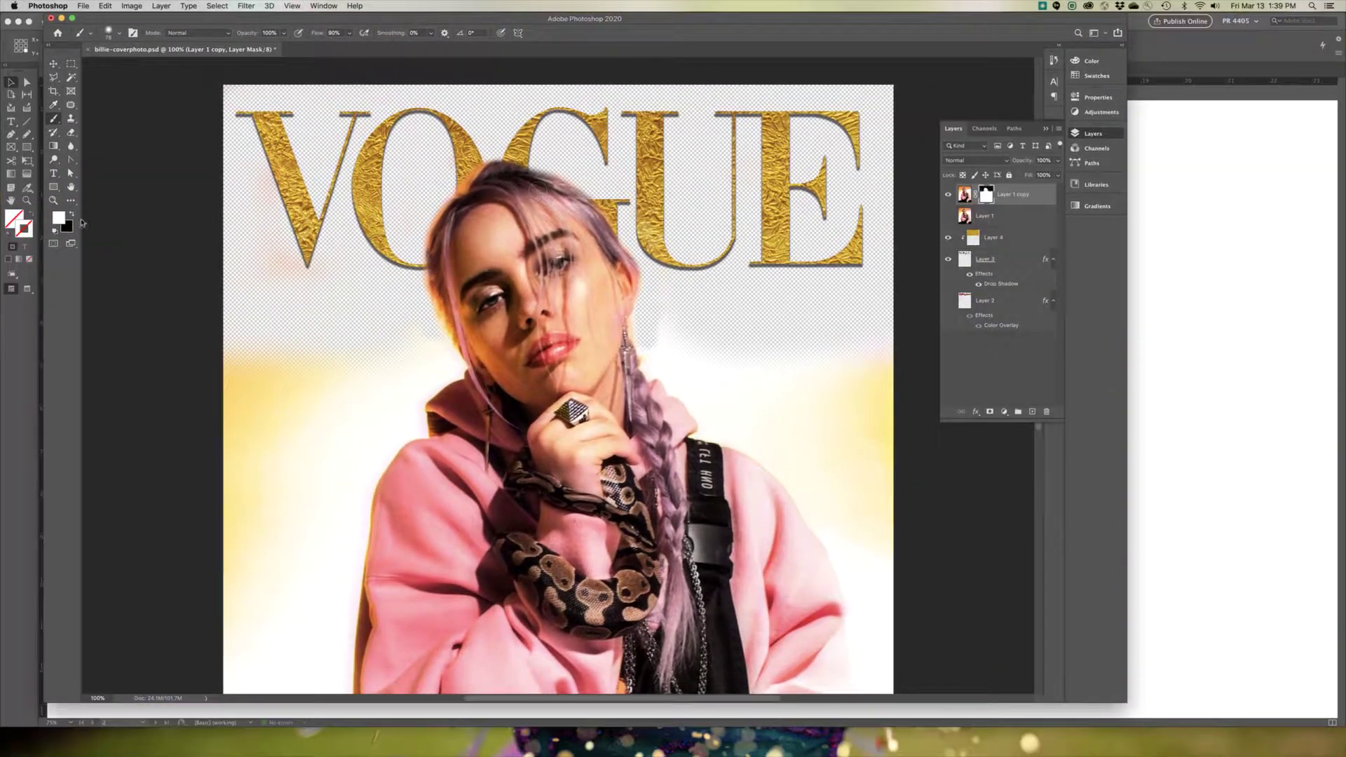
left_click(71, 214)
mouse_move(486, 159)
left_mouse_down()
mouse_move(415, 239)
mouse_move(427, 305)
left_mouse_up()
left_click_drag(281, 272, 279, 253)
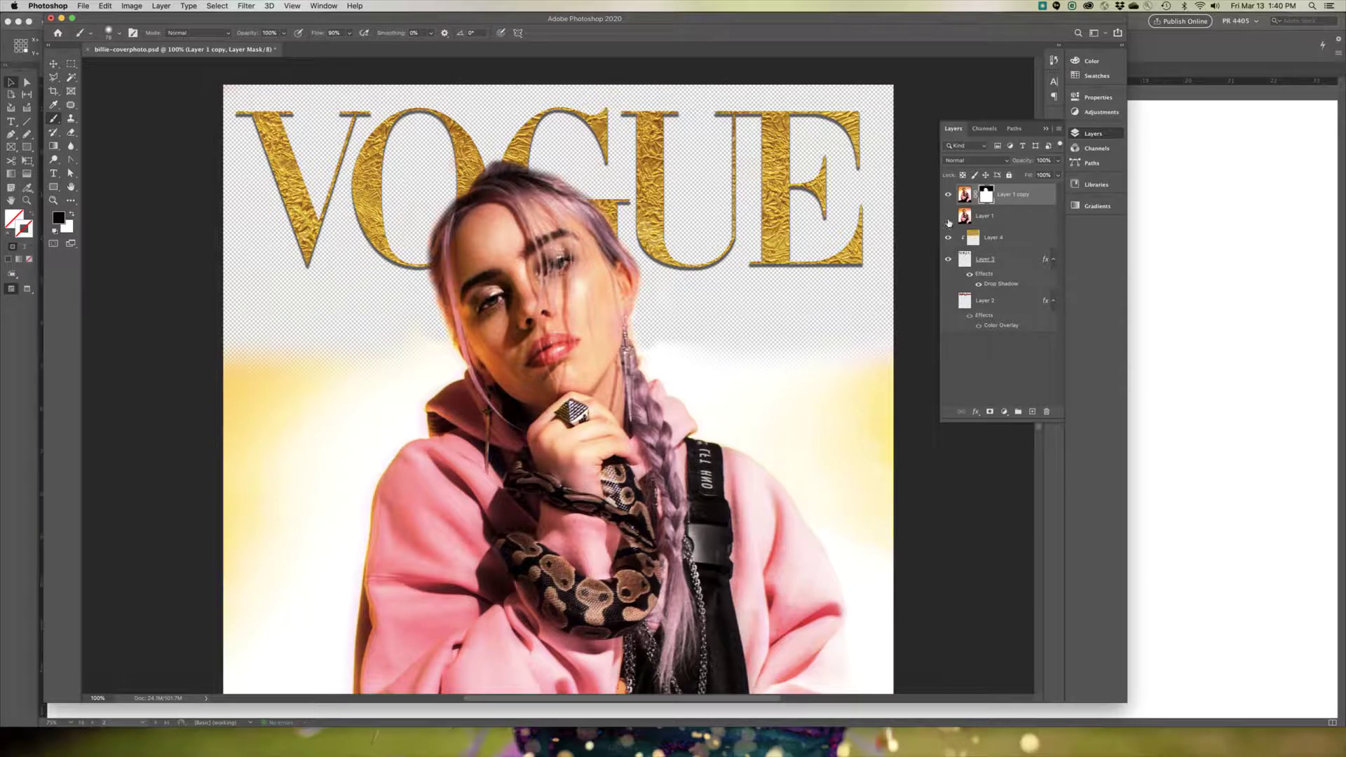
Show Layer 1 and move the VOGUE layers (Layer 3 and Layer 4) above it, directly beneath Layer 1 copy
left_click(948, 216)
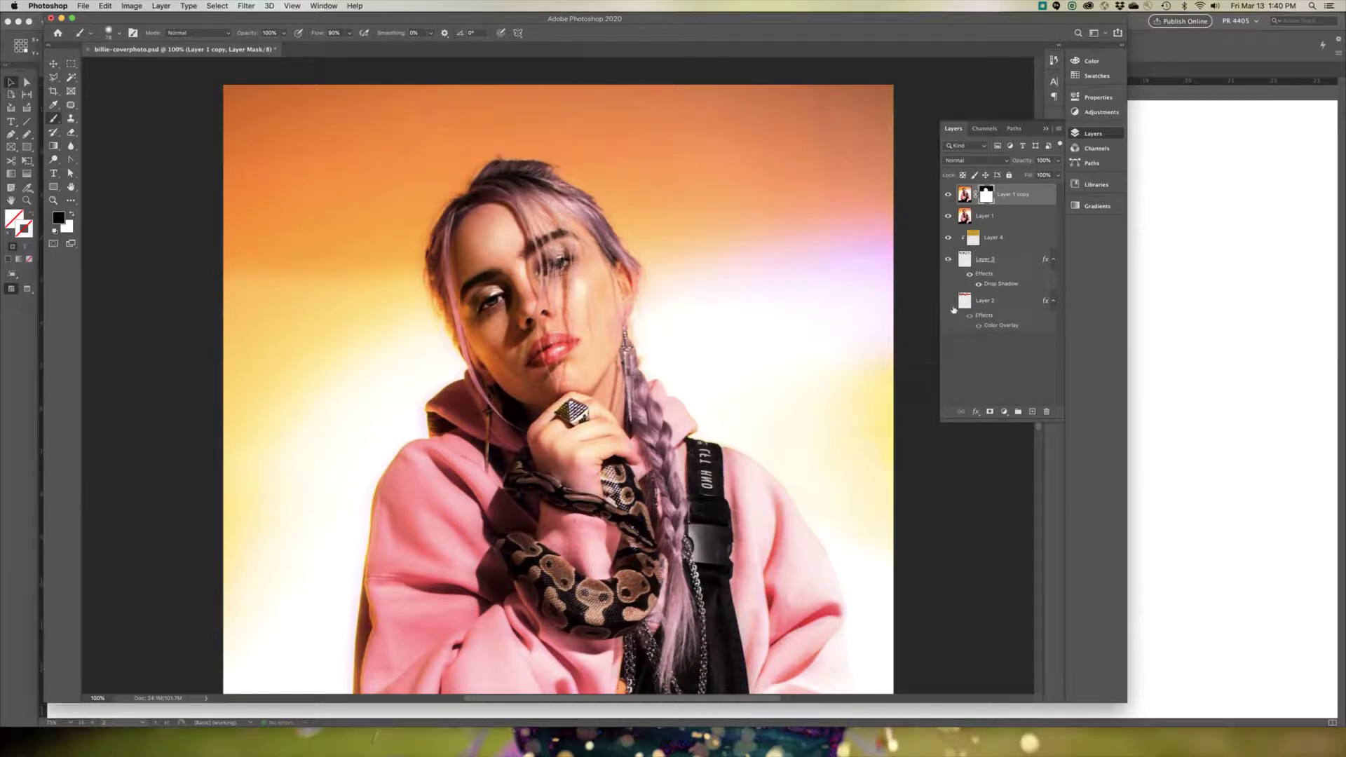
left_click(1017, 267)
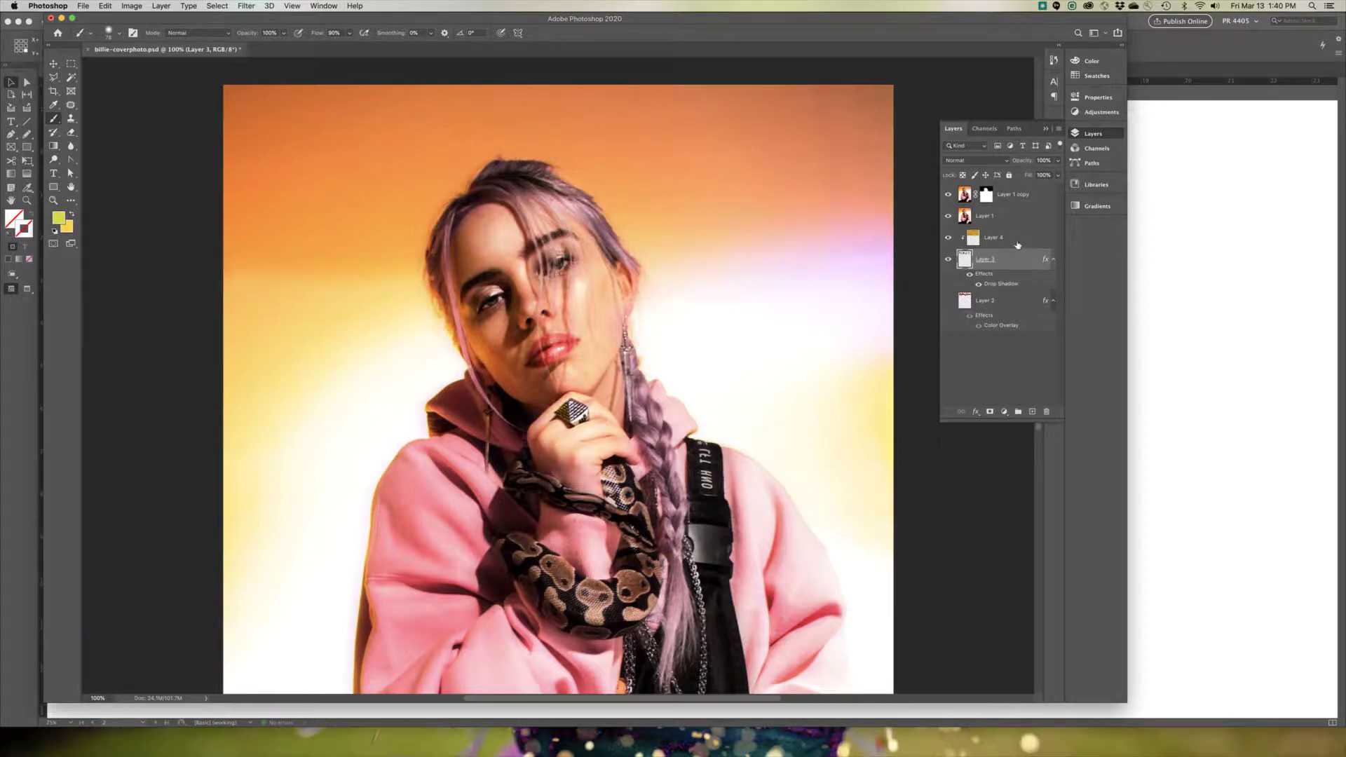
left_click(1017, 238, "shift")
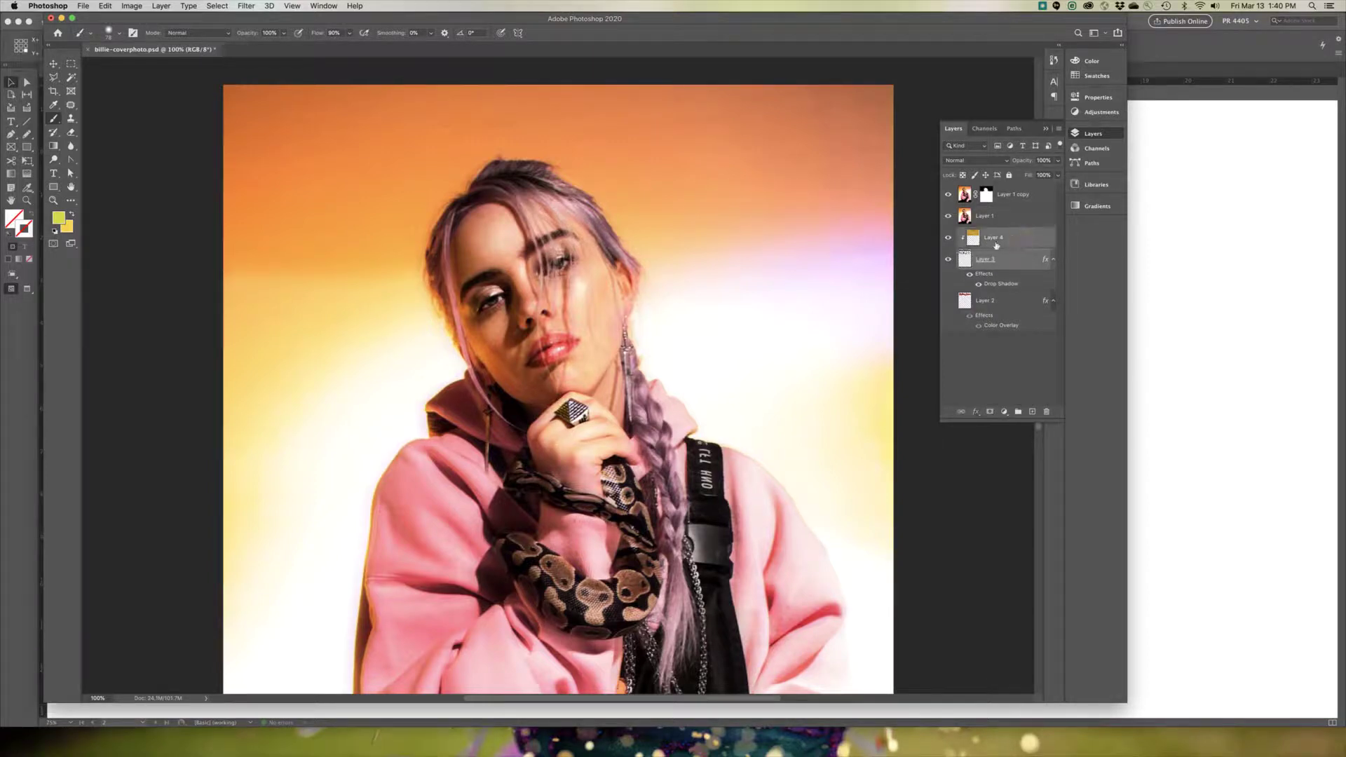
left_click_drag(1018, 251, 1019, 206)
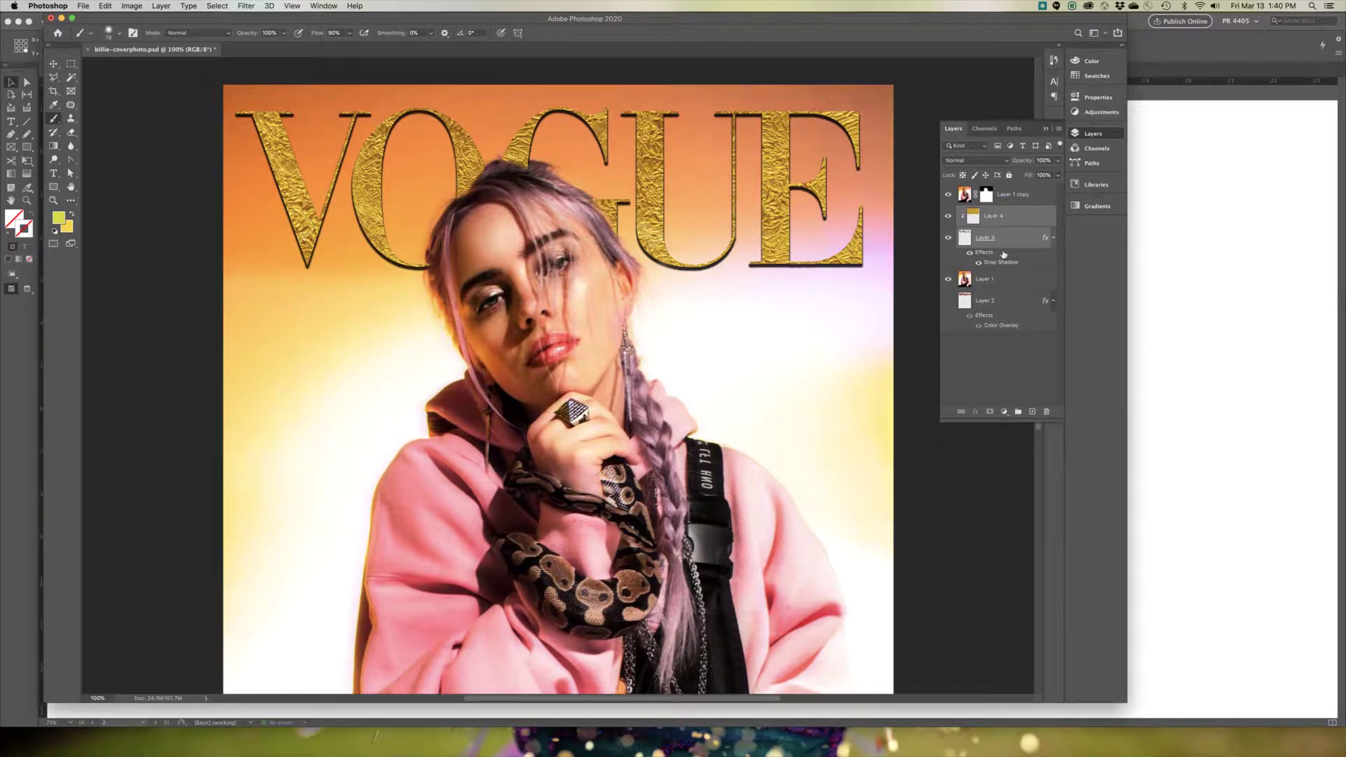
Touch up the crown of the hair with white on the Layer 1 copy mask, and return the foreground colour to black
left_click(984, 197)
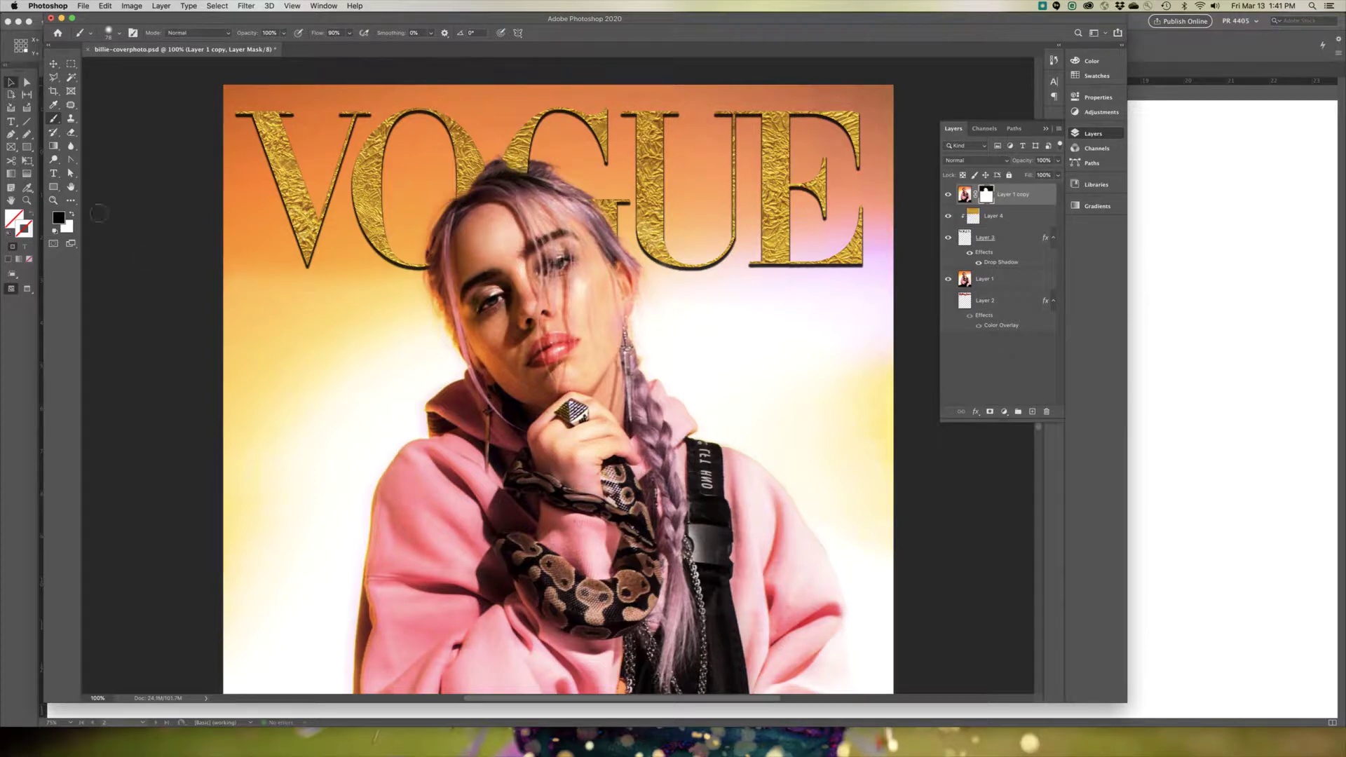
left_click(72, 216)
mouse_move(515, 165)
left_mouse_down()
mouse_move(536, 170)
mouse_move(517, 172)
left_mouse_up()
left_click(73, 215)
Hide the VOGUE layers and show the Rolling Stone nameplate (Layer 2) directly beneath the masked portrait copy
left_click(948, 216)
left_click(948, 238)
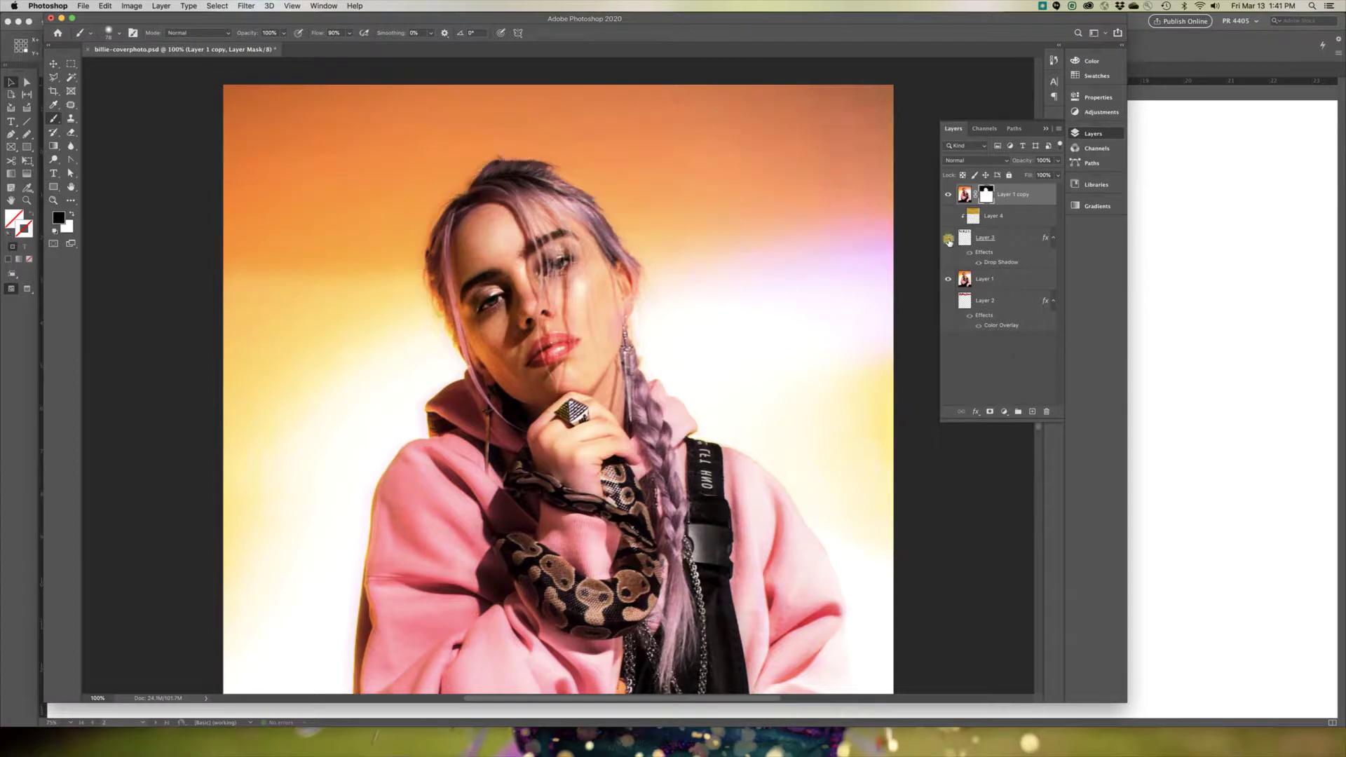
left_click_drag(992, 305, 989, 213)
left_click(949, 216)
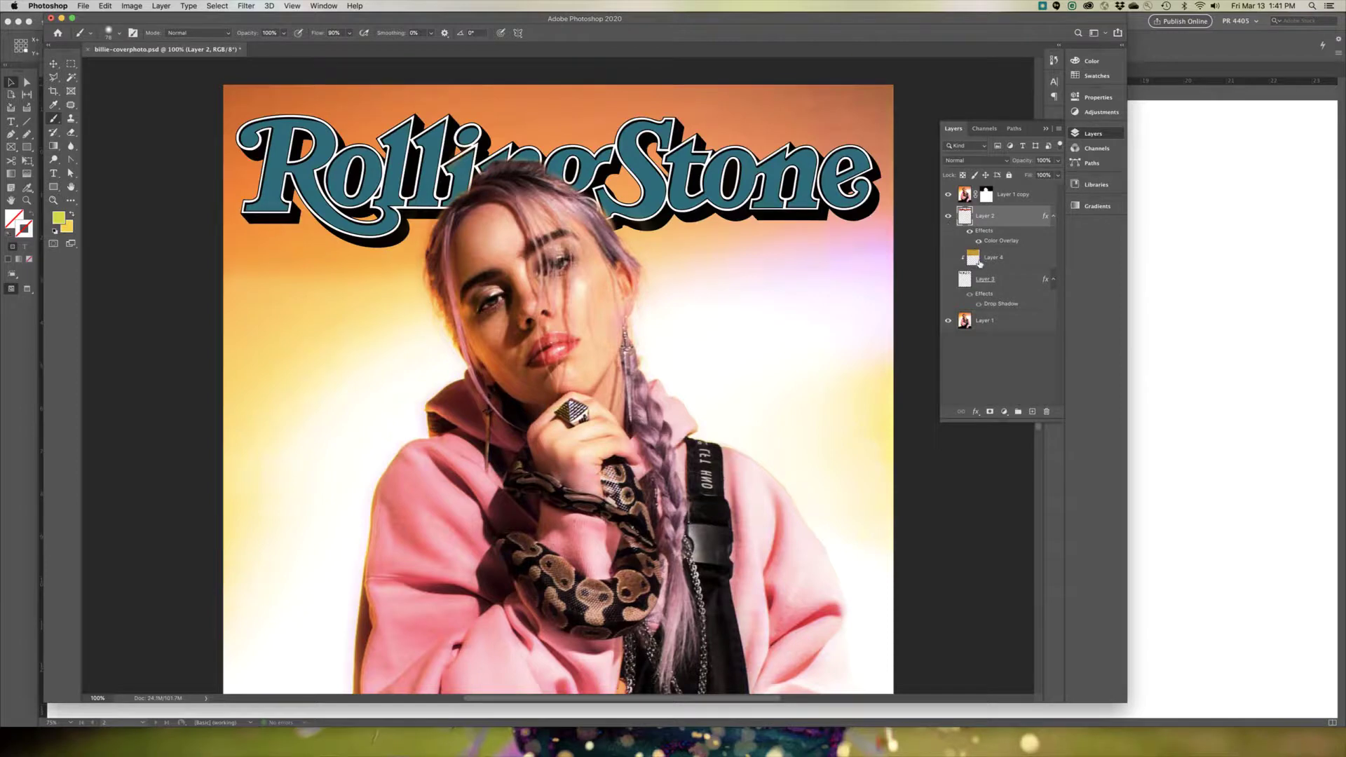
Turn off the Rolling Stone nameplate's Color Overlay and save the cover photo file
left_click(977, 241)
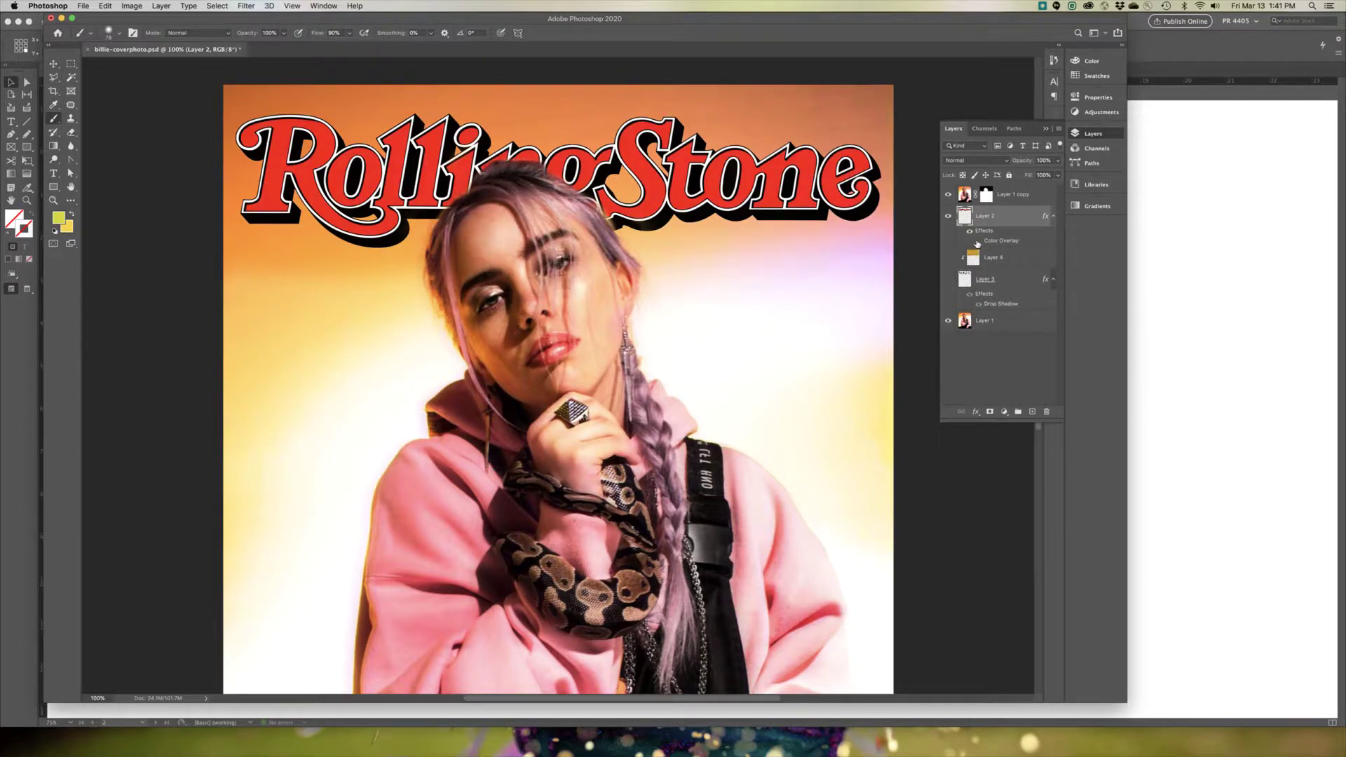
key("super+minus")
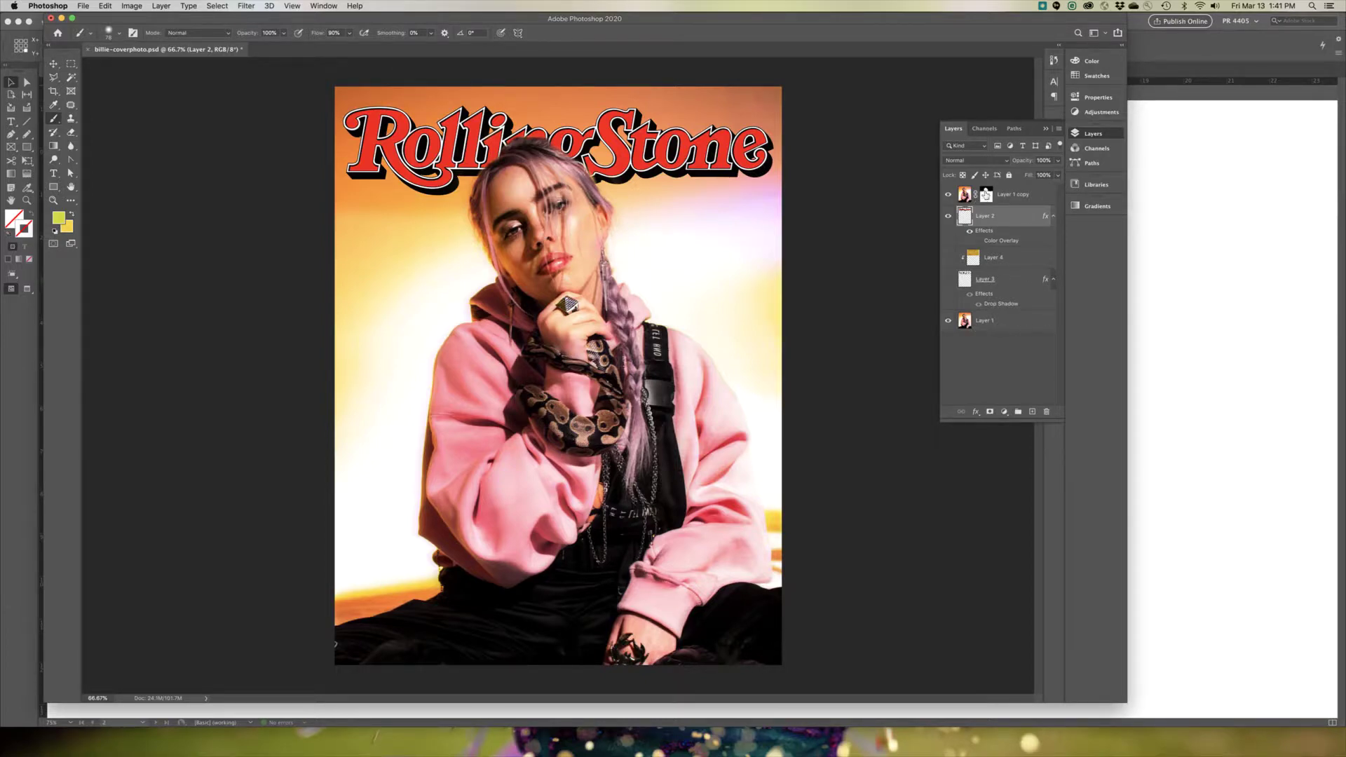
left_click_drag(986, 195, 992, 195)
left_click(81, 6)
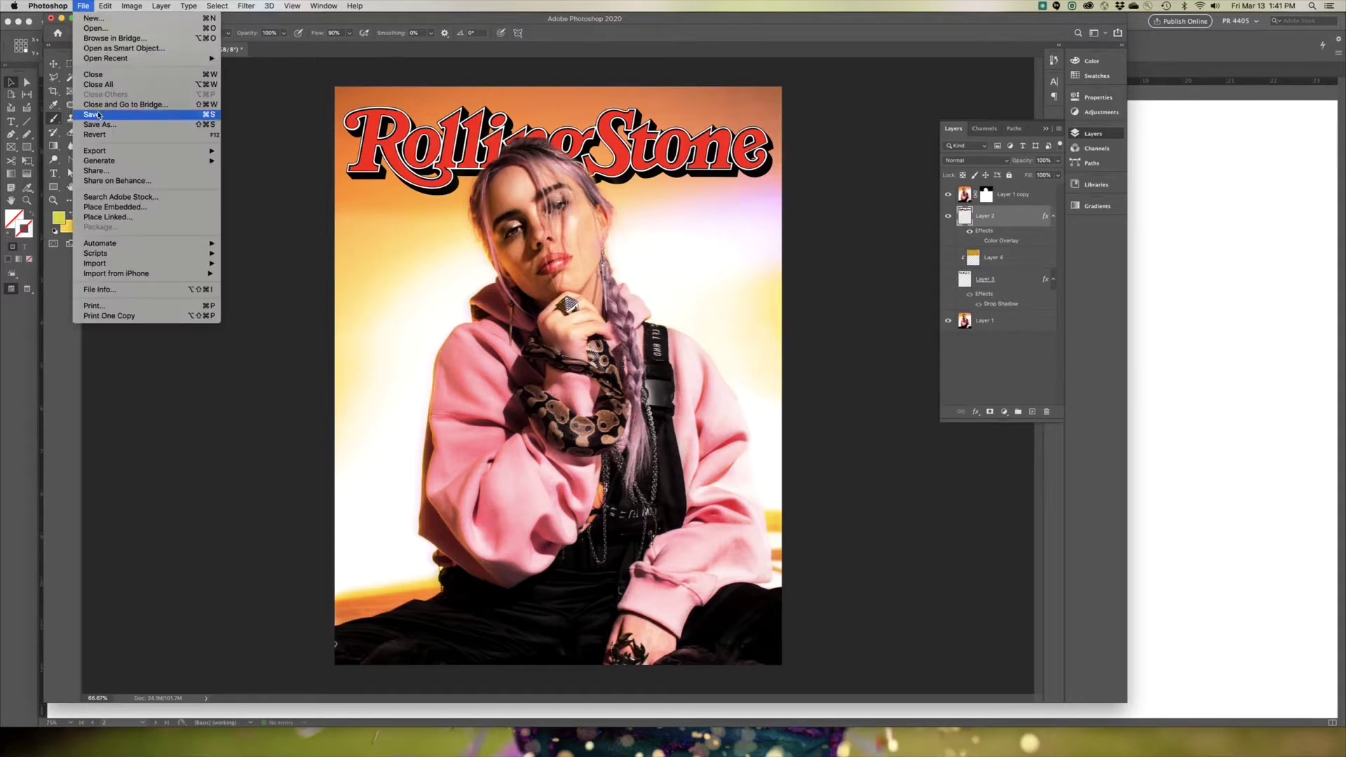
left_click(100, 115)
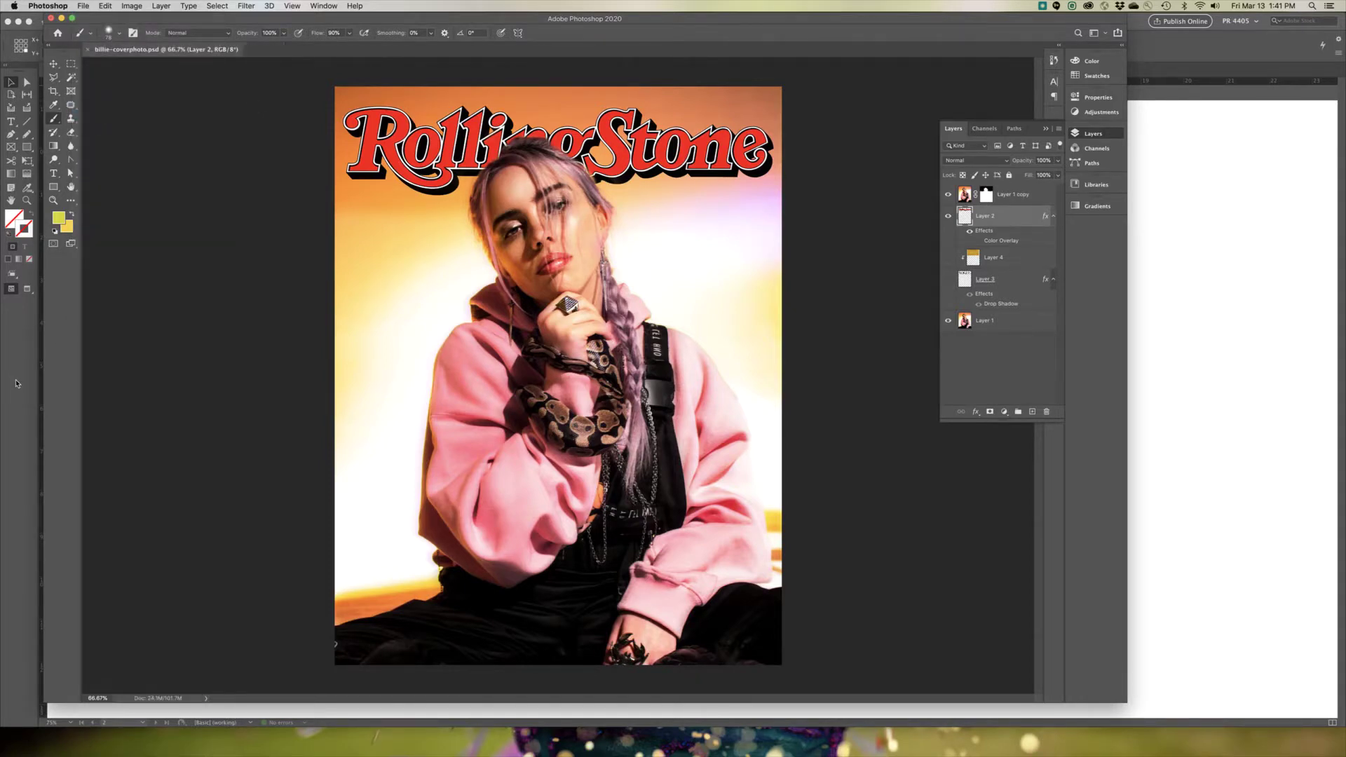
Switch to InDesign and draw a rectangular image frame about 8.65 by 11.25 in over the blank right page, out to the bleed
key("super+Tab")
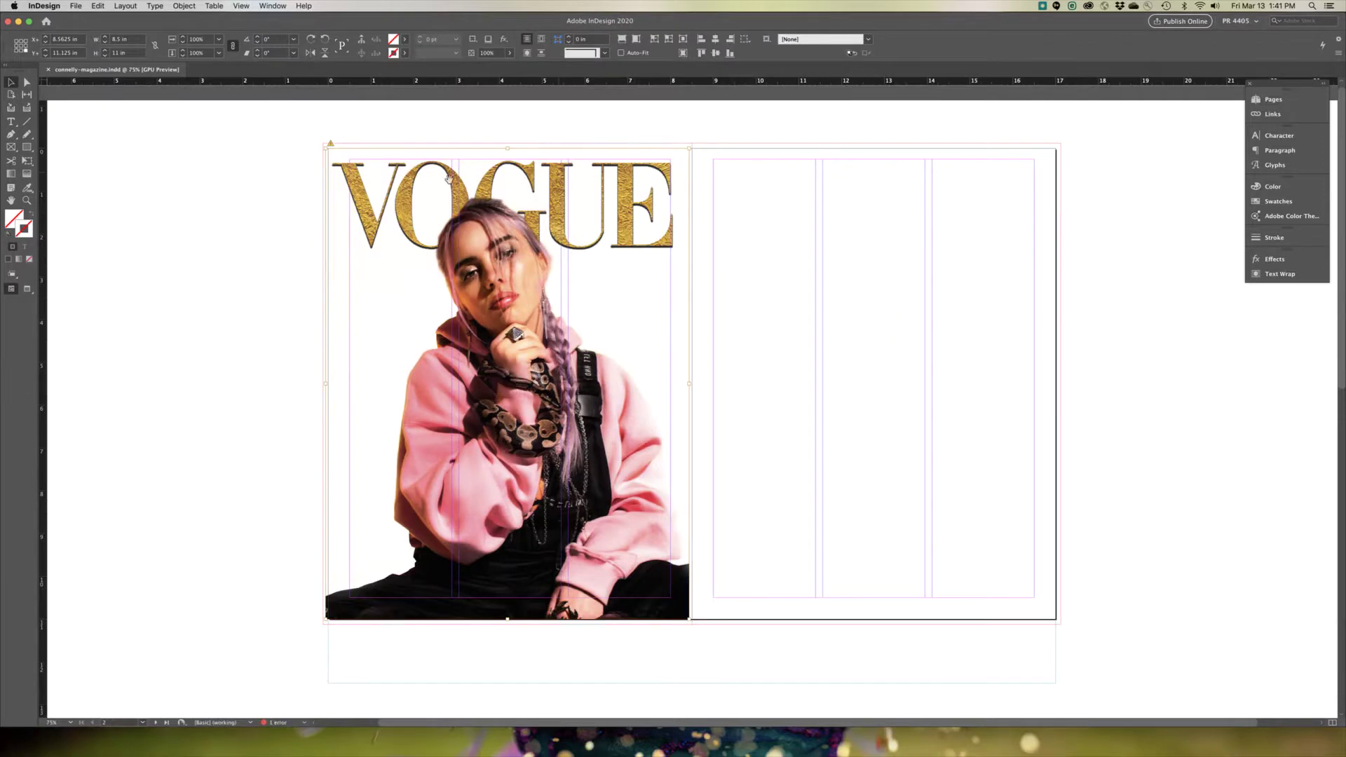
left_click(10, 147)
left_click_drag(692, 146, 1061, 623)
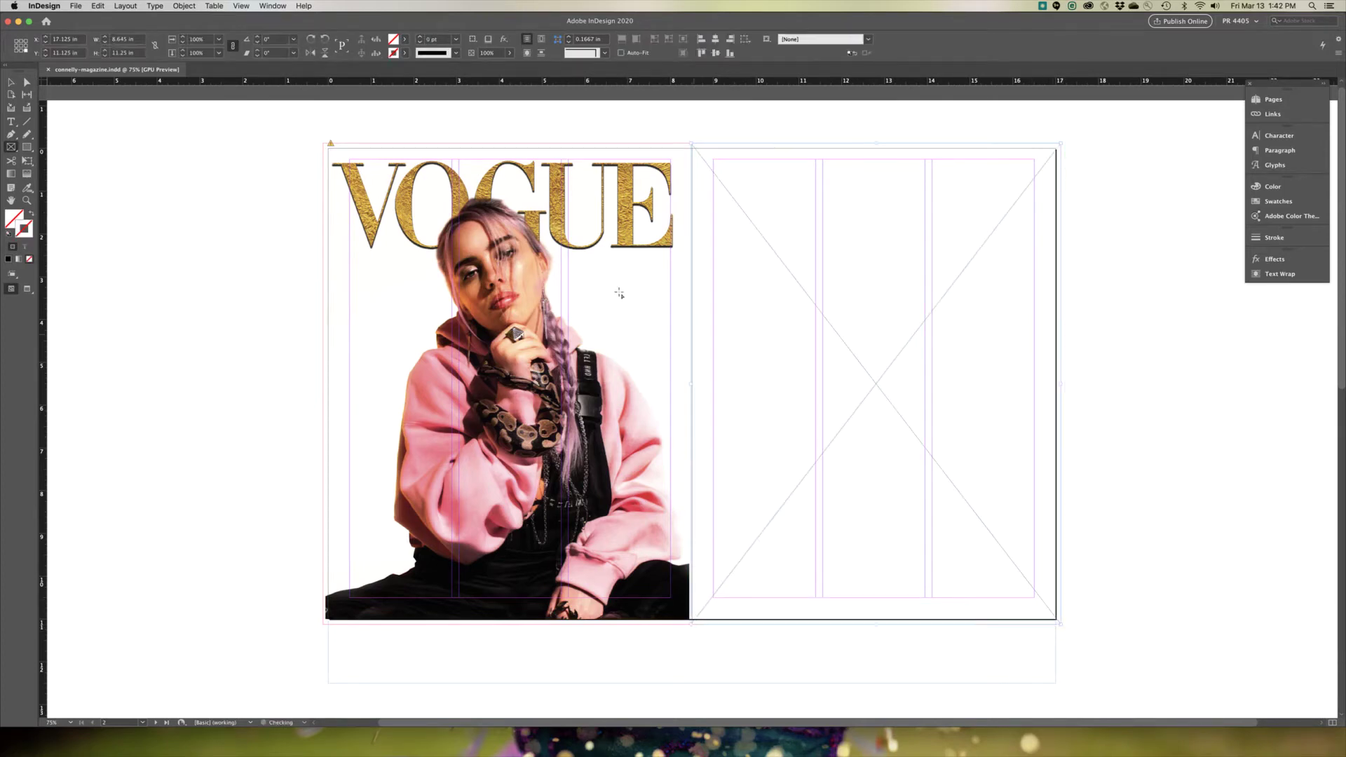
Place billie-coverphoto.psd into the new frame on the right page and deselect it
left_click(75, 6)
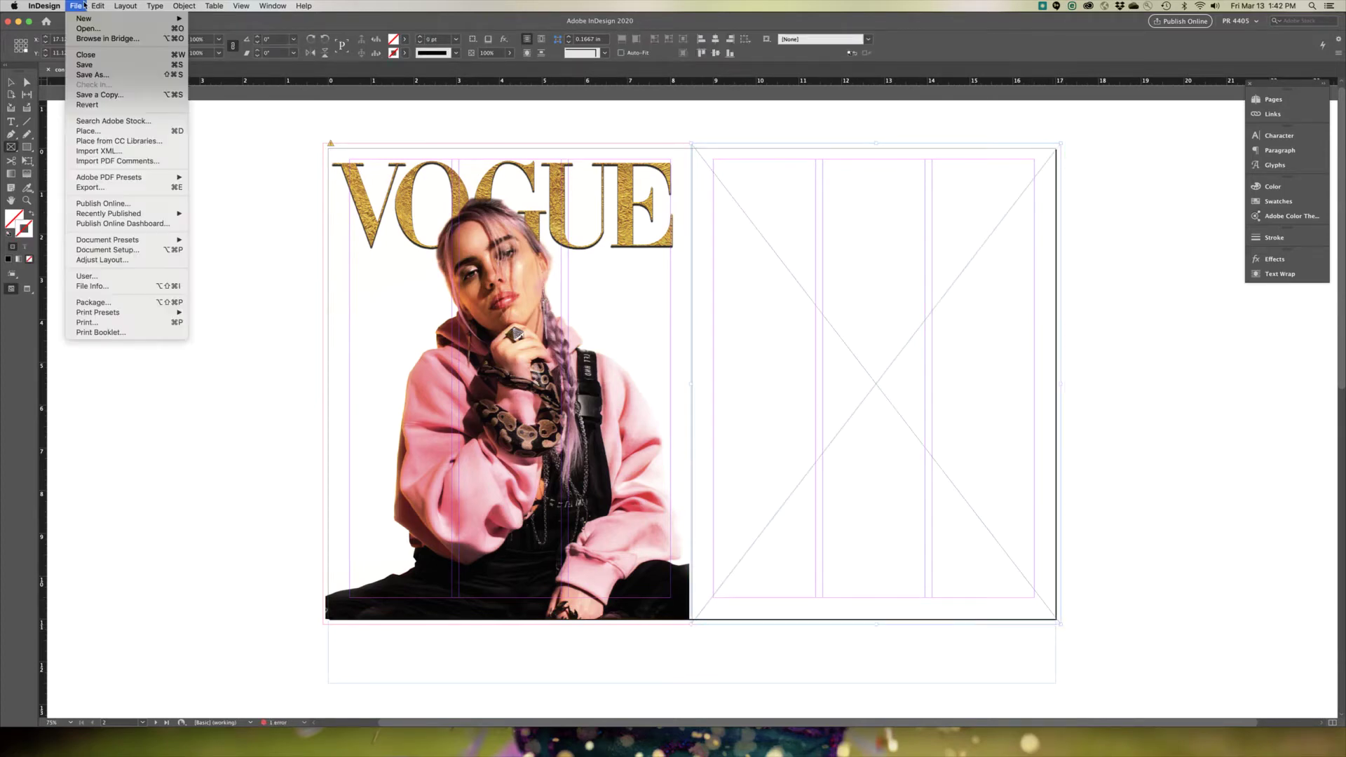
left_click(95, 132)
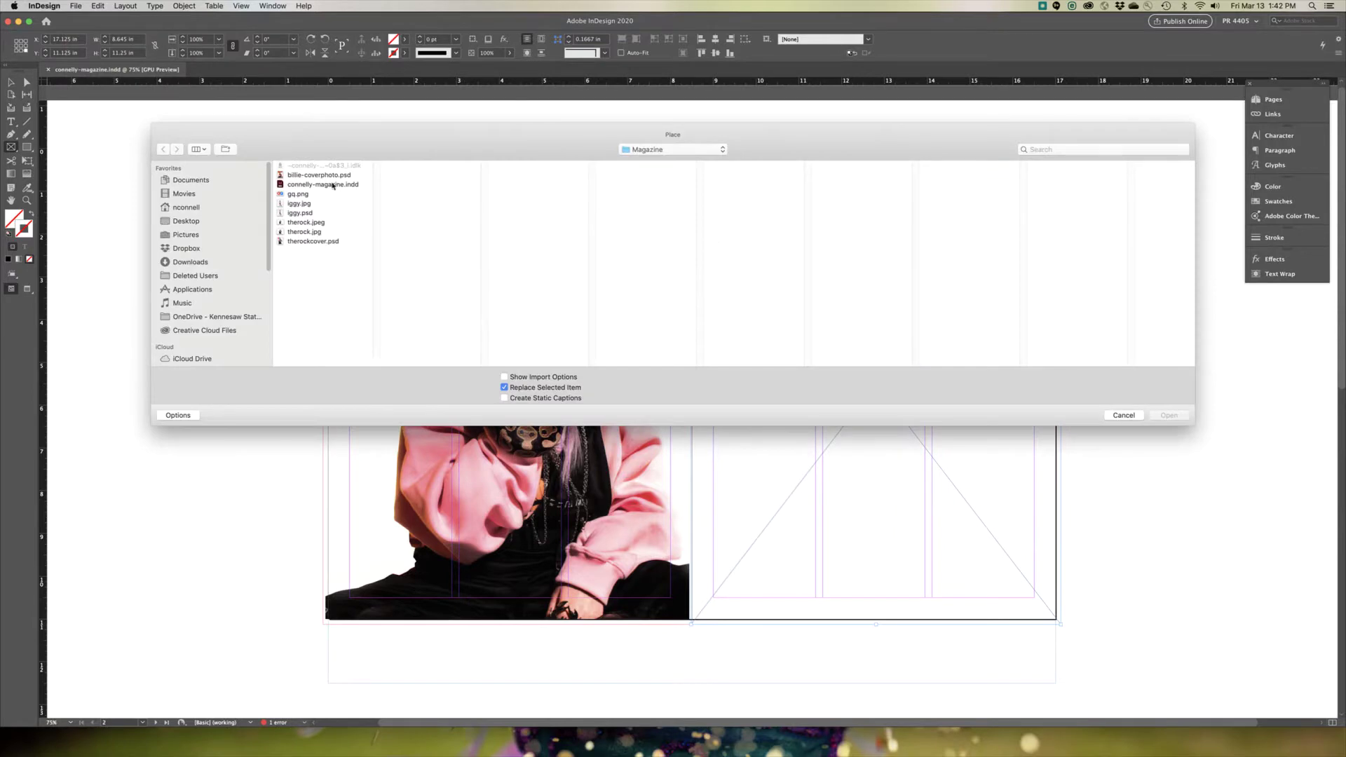
left_click(332, 177)
key("Return")
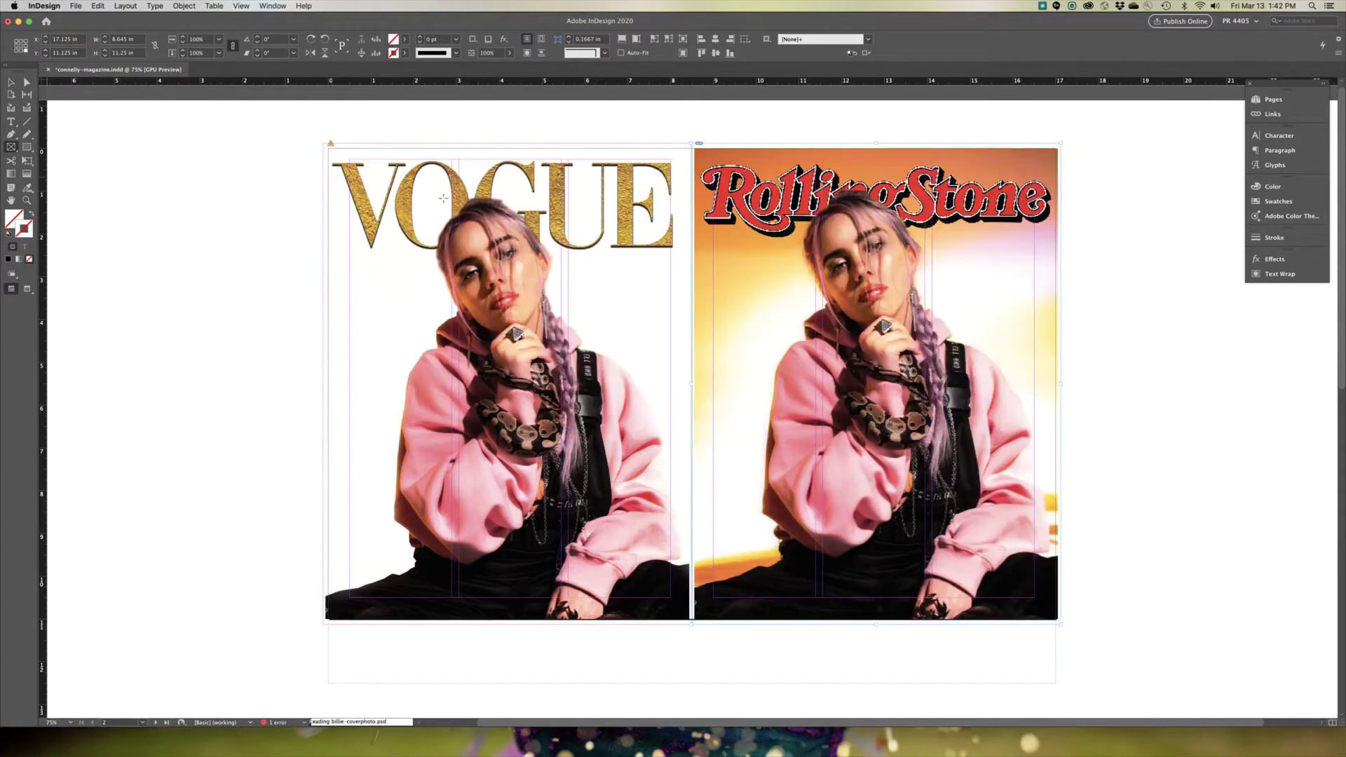
left_click(12, 82)
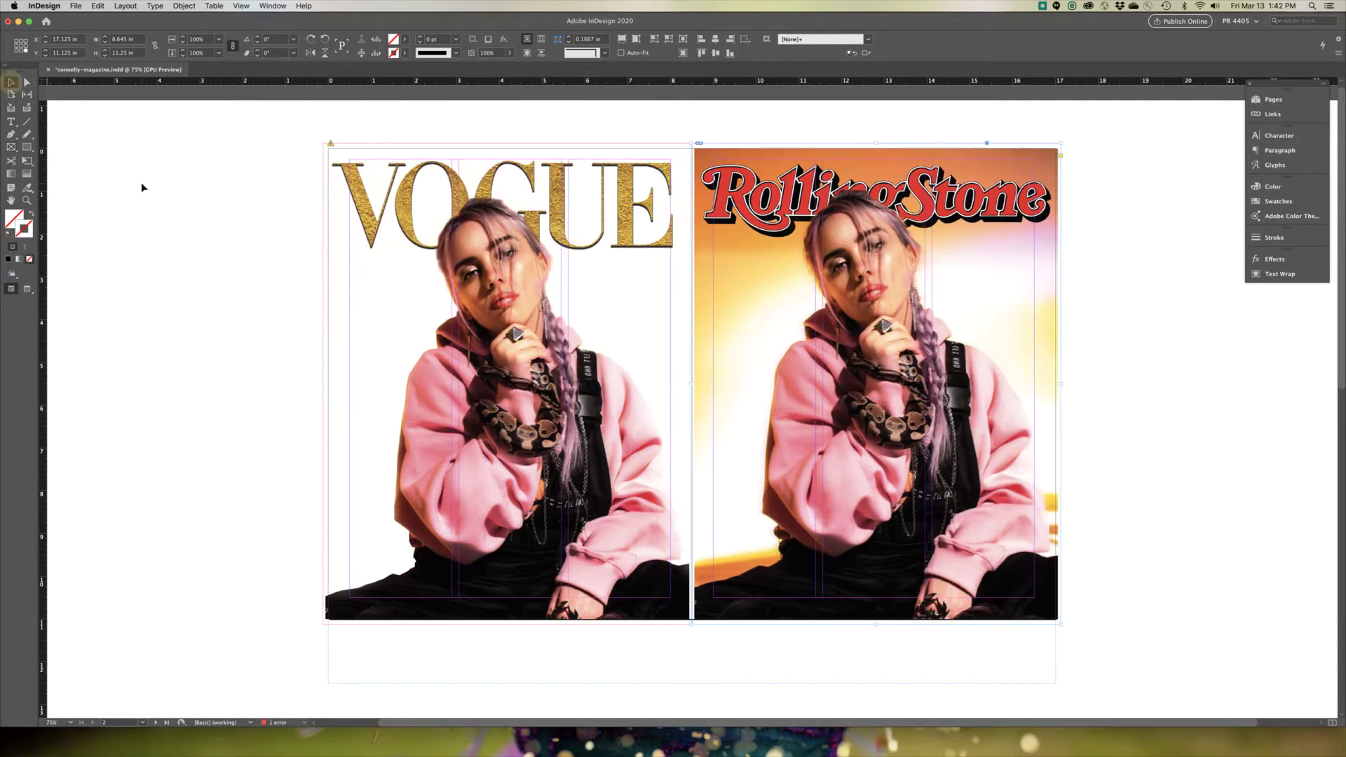
left_click(143, 188)
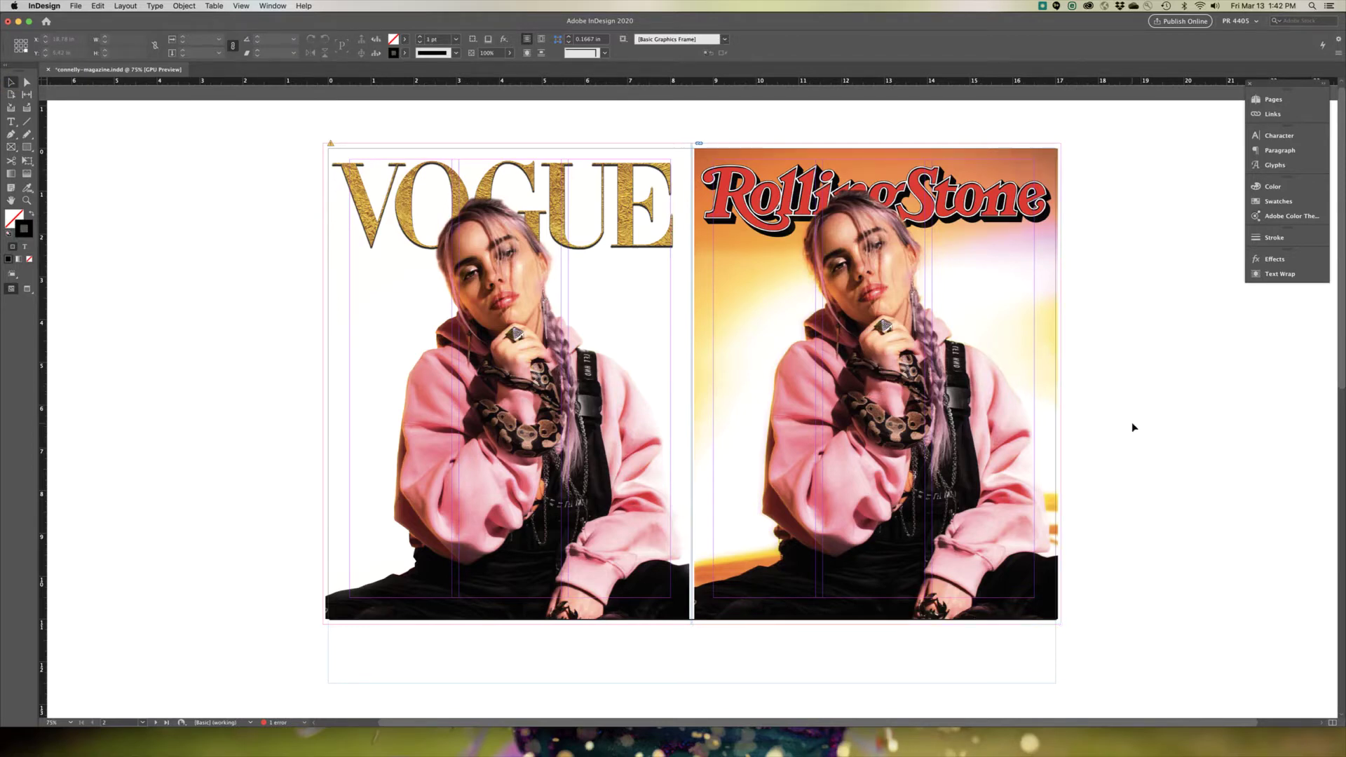
Fit the Rolling Stone cover image with Fill Frame Proportionally and deselect the frame
left_click(1030, 324)
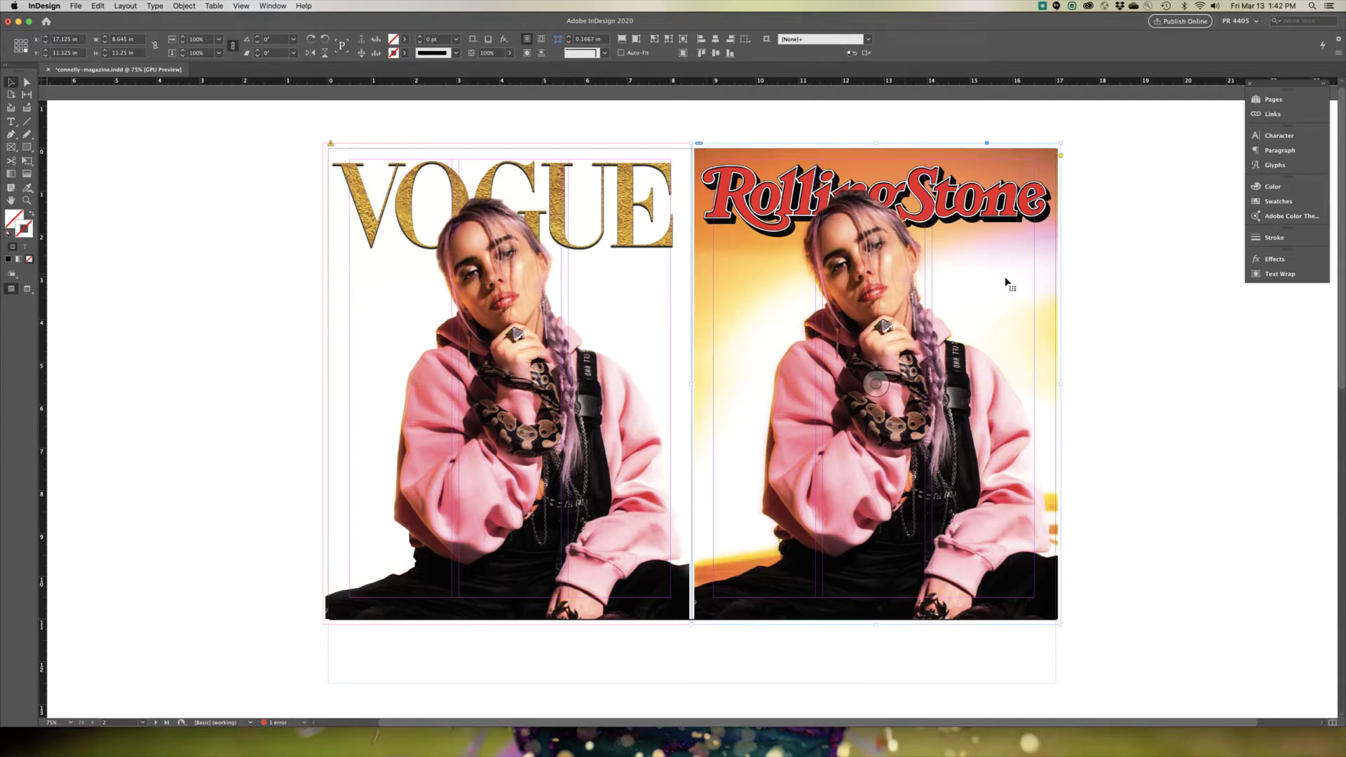
right_click(1023, 310)
mouse_move(1095, 472)
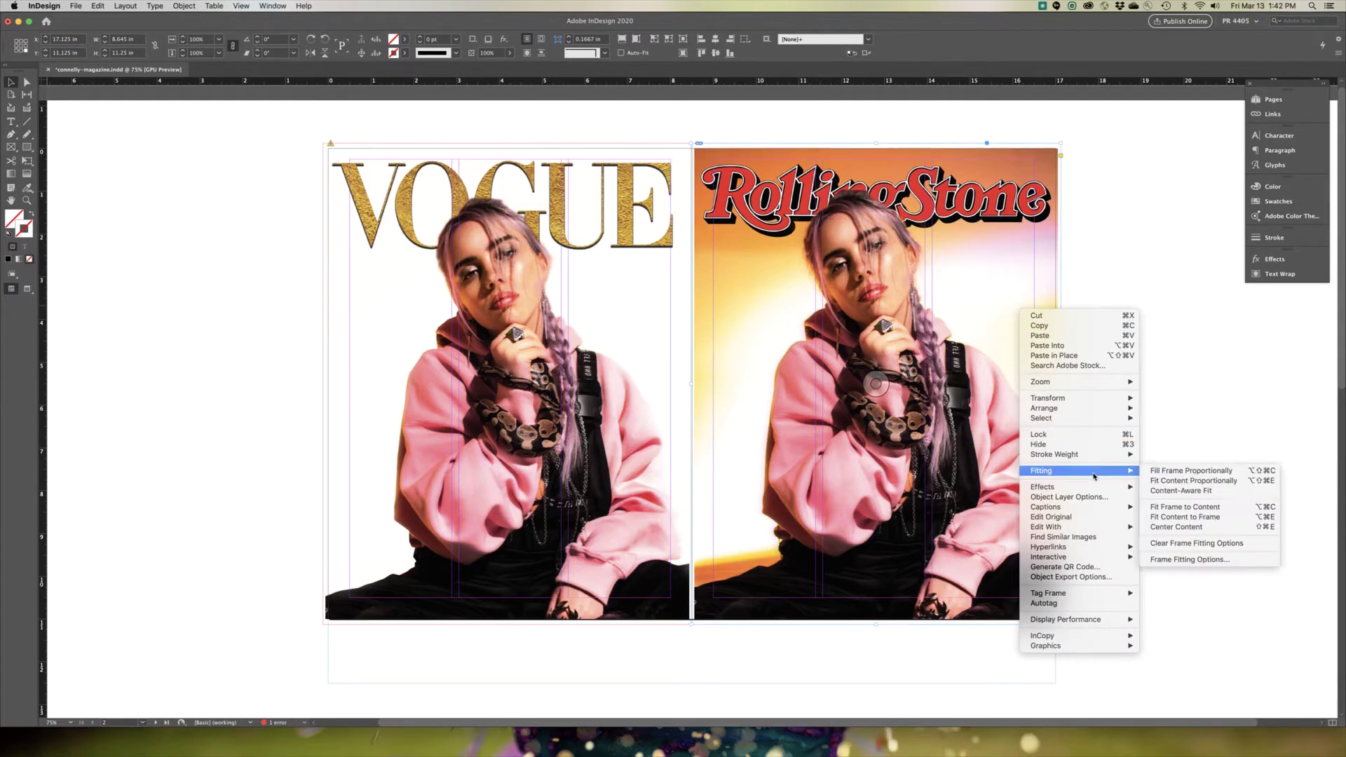
left_click(1198, 472)
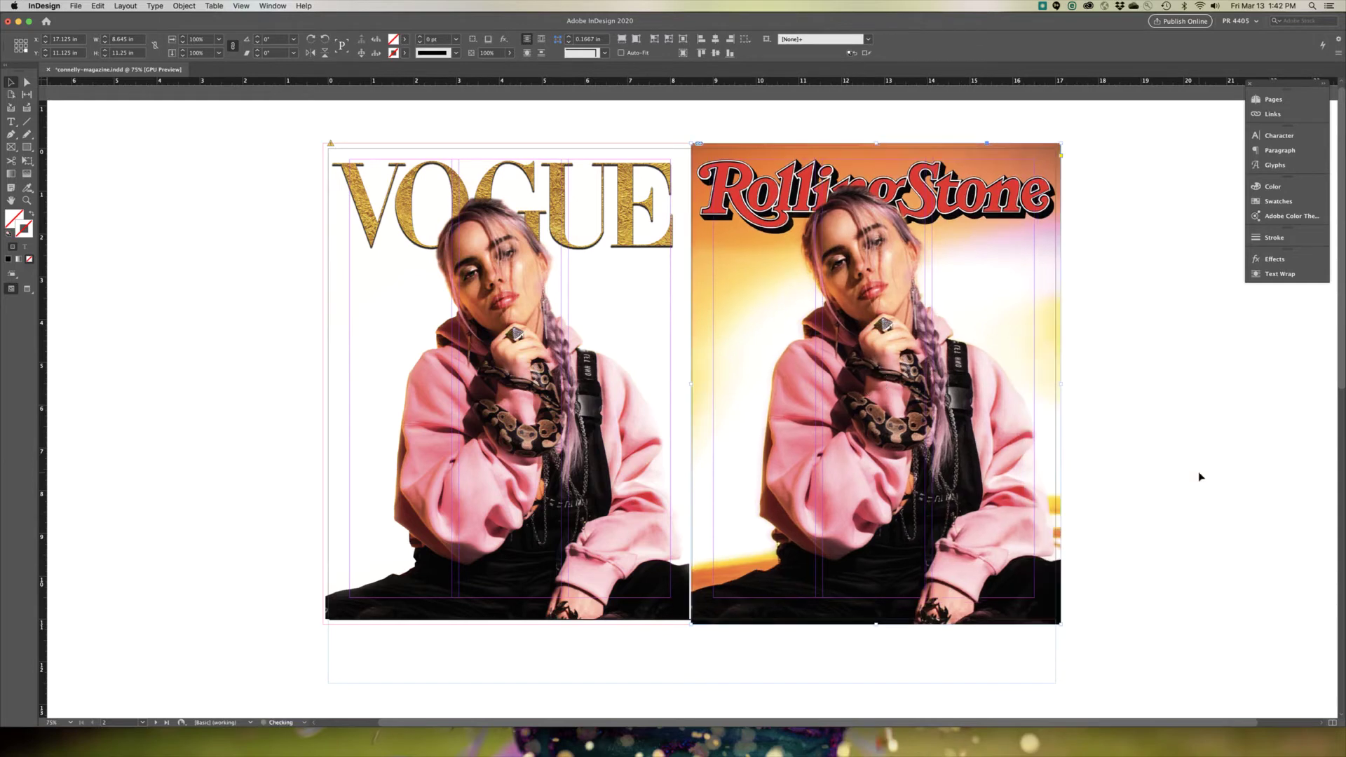
left_click(1132, 455)
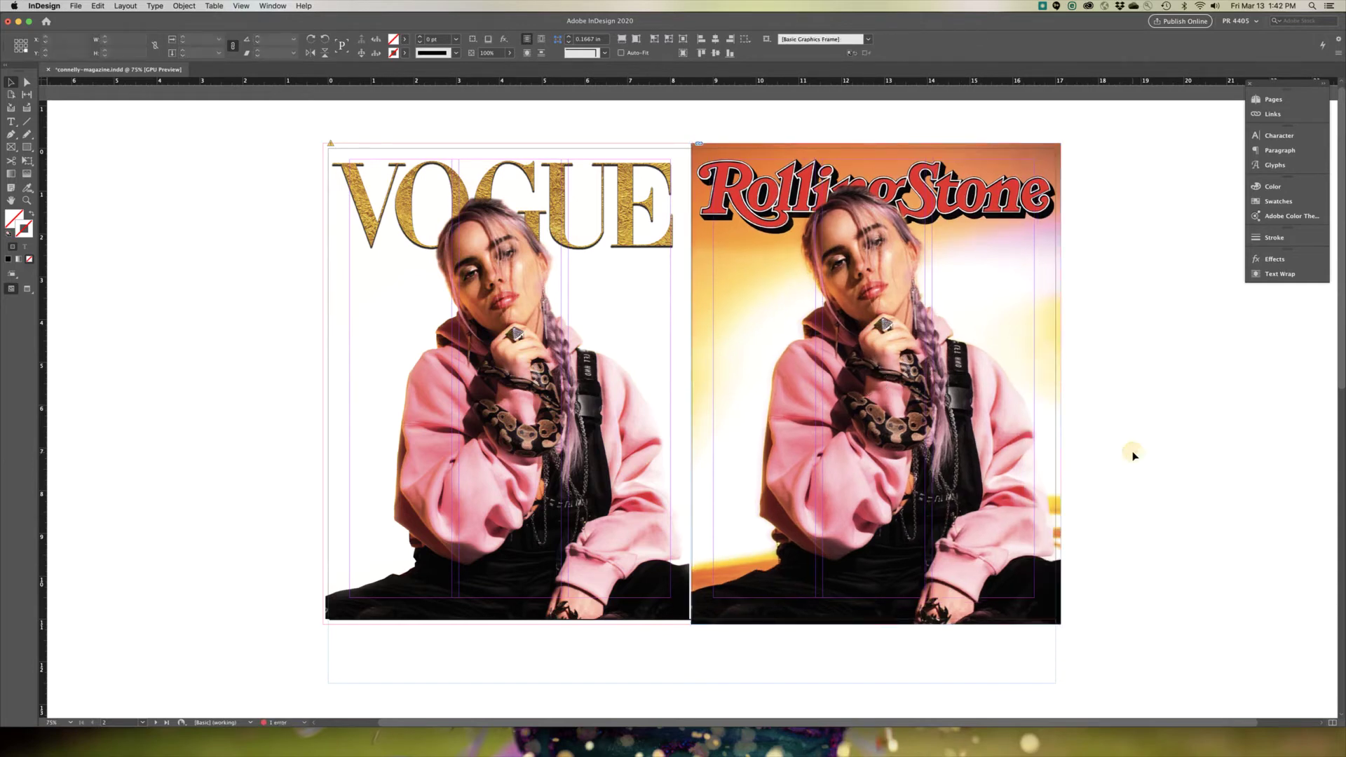